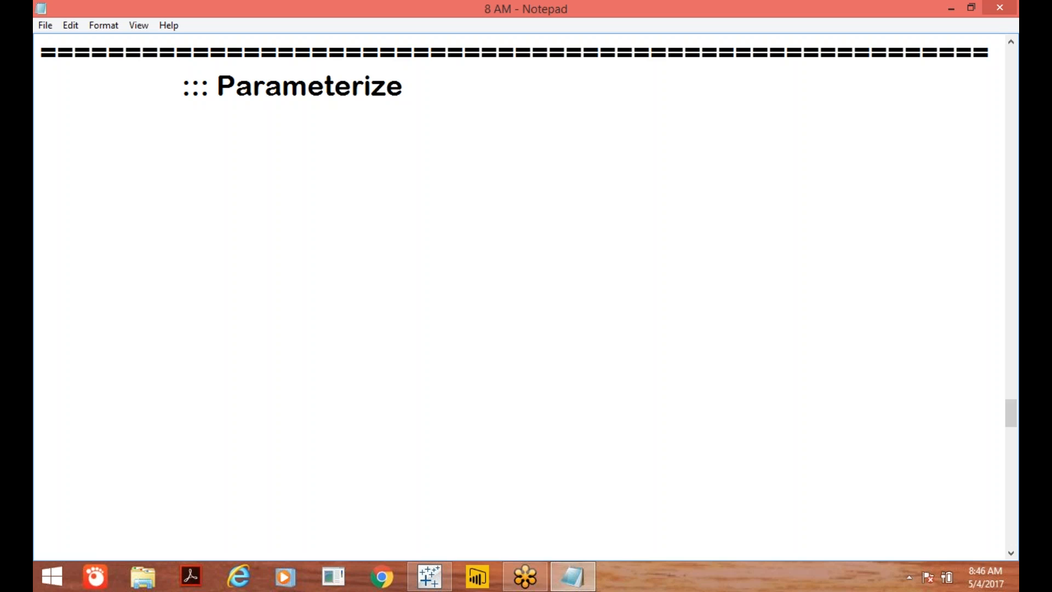
- Complete the heading in the notes as "::: Parameterized Filter::" and start an indented line below it
type("d Filter::")
key("Return")
key("Tab")
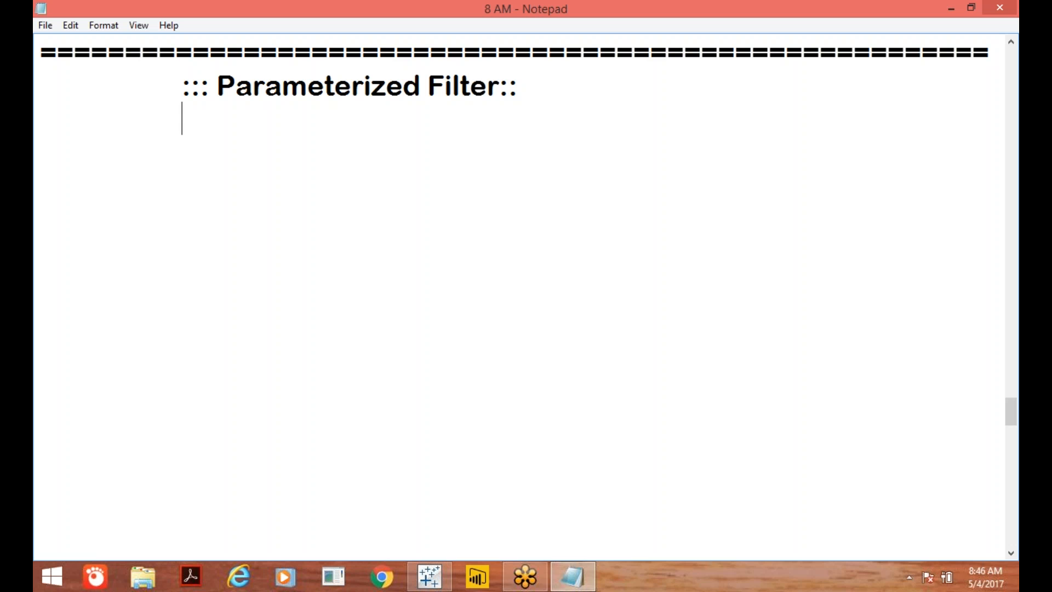
- Switch to Tableau and build a bar chart with Customer Name on Columns and the sum of Sales on Rows
left_click(431, 580)
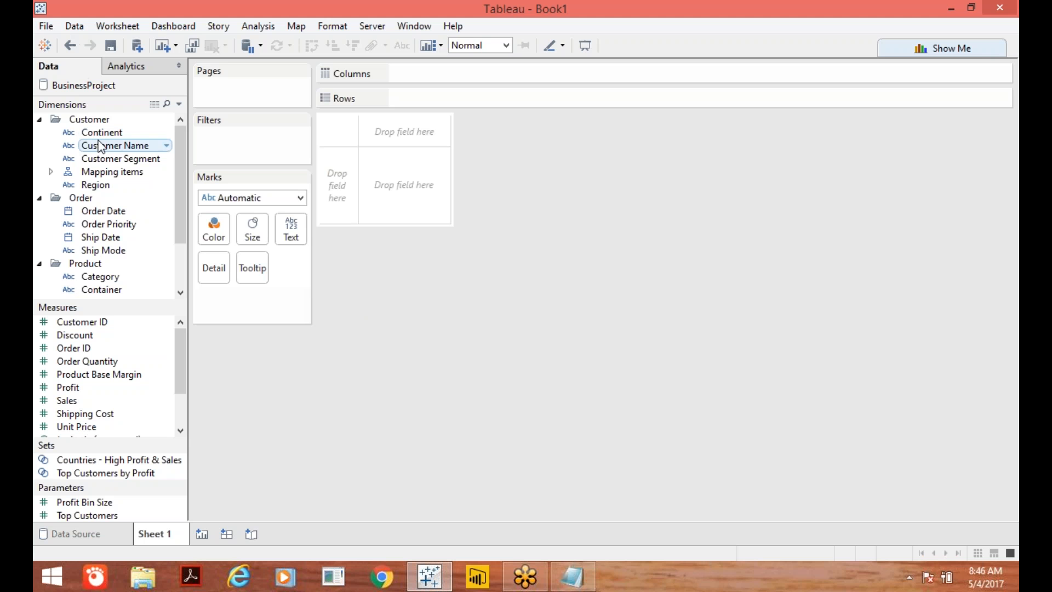
left_click_drag(100, 146, 447, 74)
left_click(508, 278)
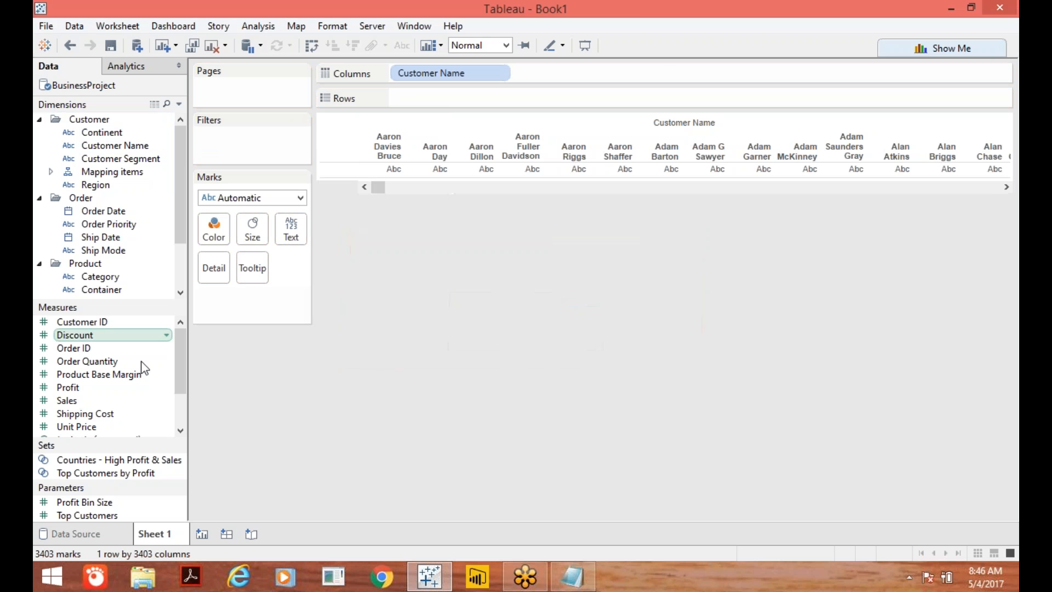
mouse_move(84, 399)
left_mouse_down()
mouse_move(496, 131)
mouse_move(463, 100)
mouse_move(408, 99)
left_mouse_up()
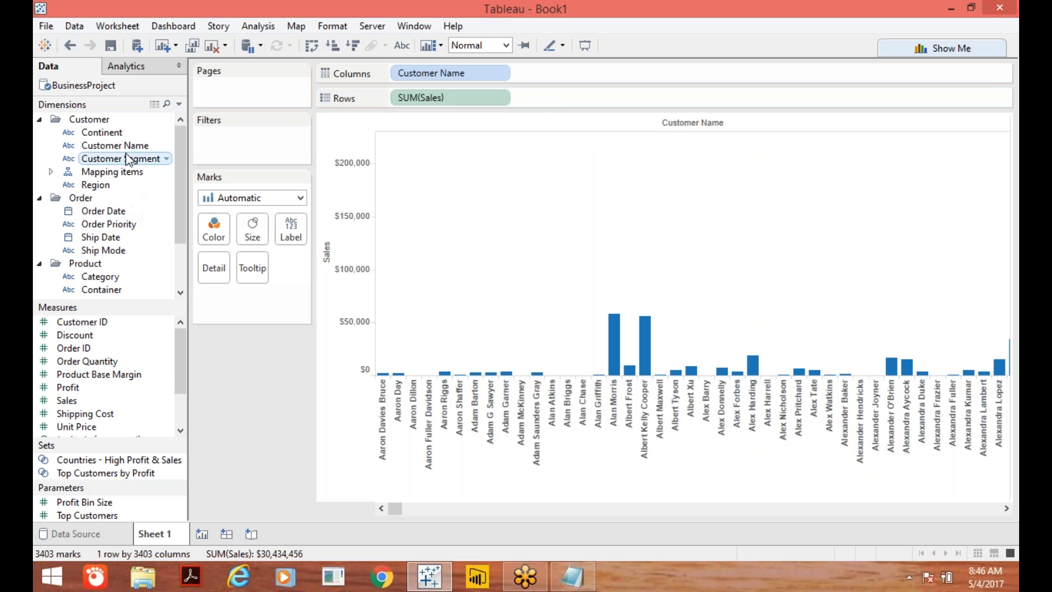
- Add a Customer Name filter that keeps the top 10 customers by the sum of Sales
left_click_drag(130, 146, 248, 139)
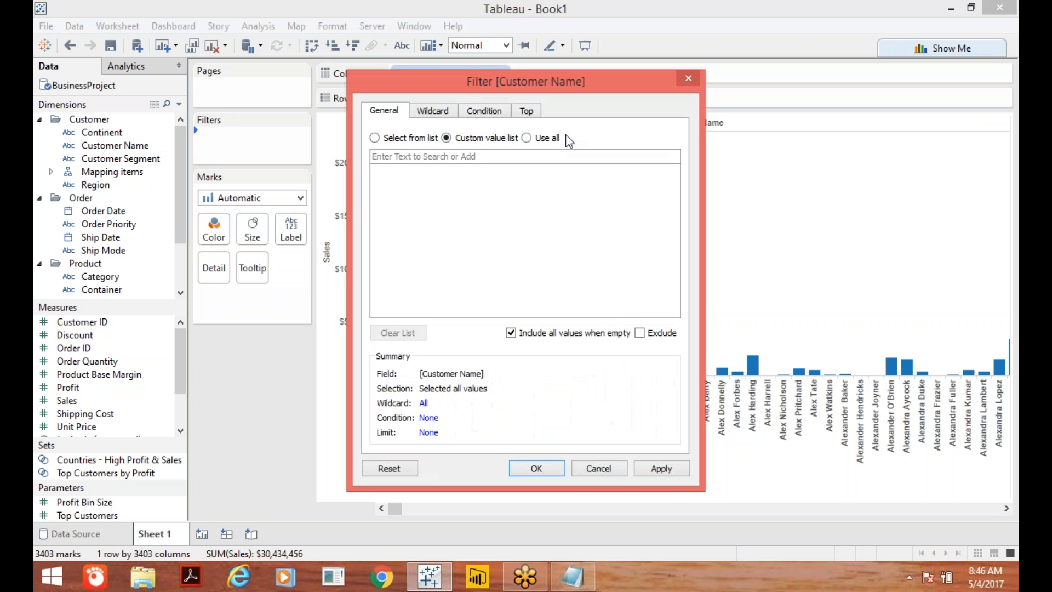
left_click(528, 112)
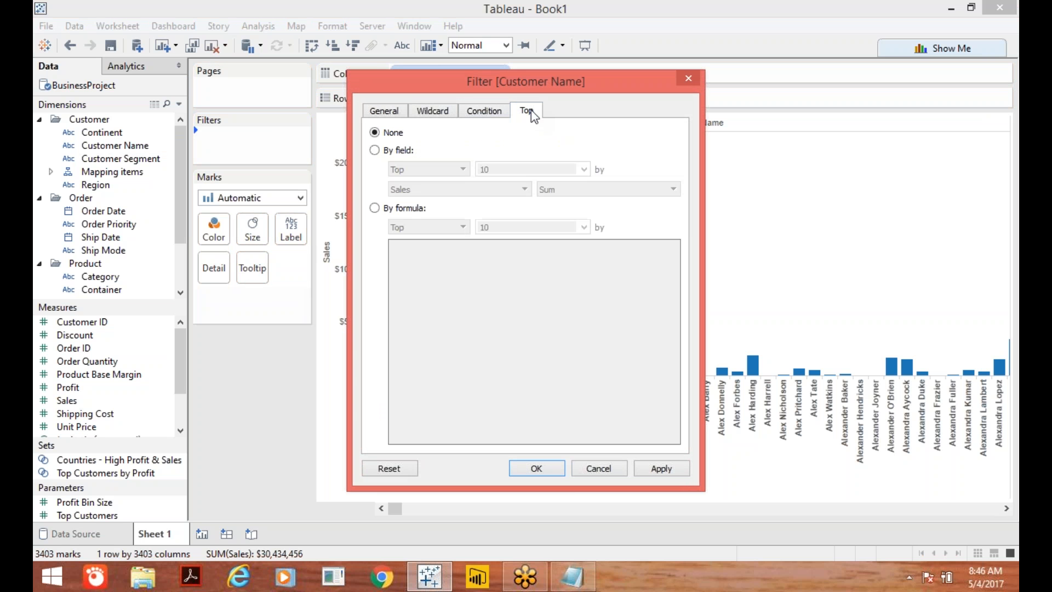
left_click(375, 151)
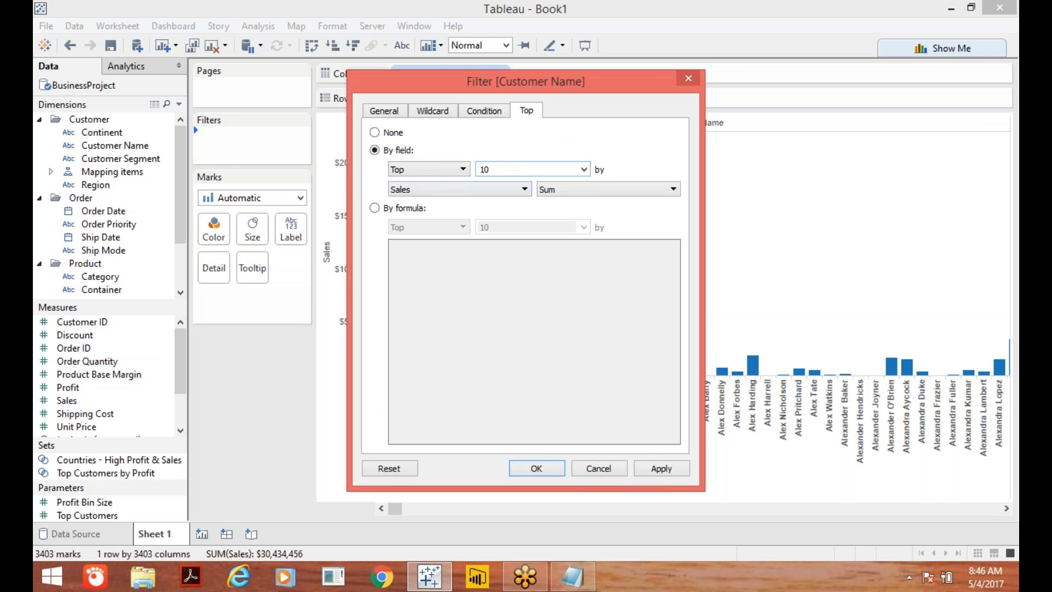
left_click(660, 472)
left_click(554, 469)
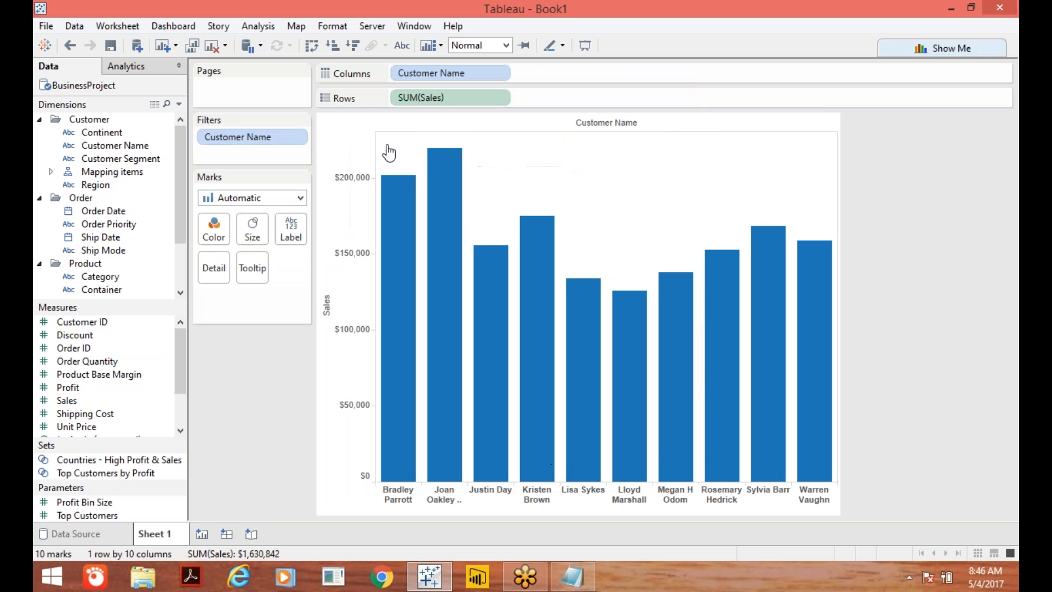
- Show mark labels on the bars and sort the customers in descending order of Sales
left_click(403, 46)
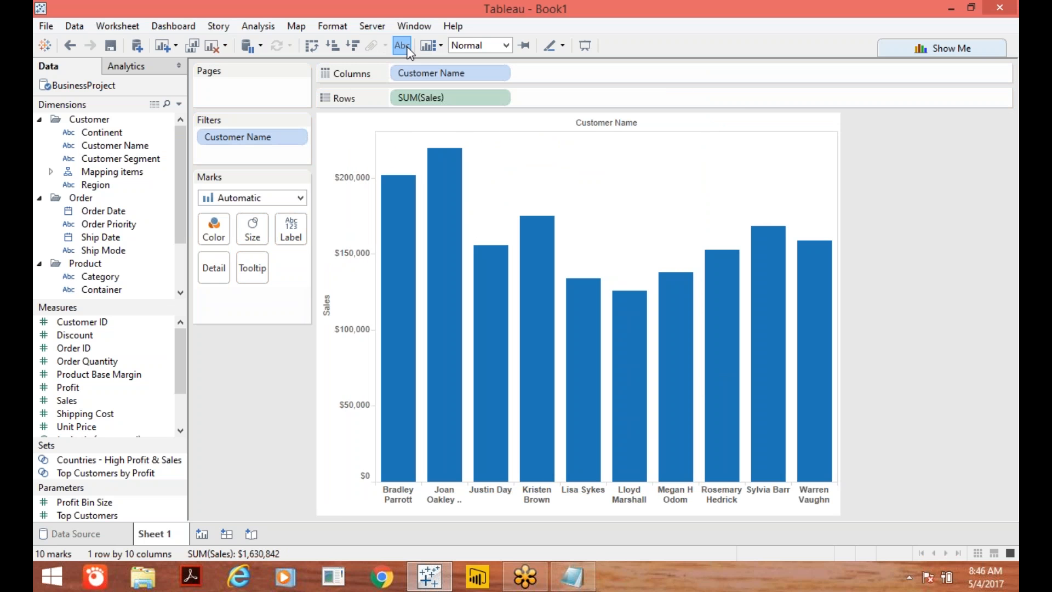
left_click(354, 46)
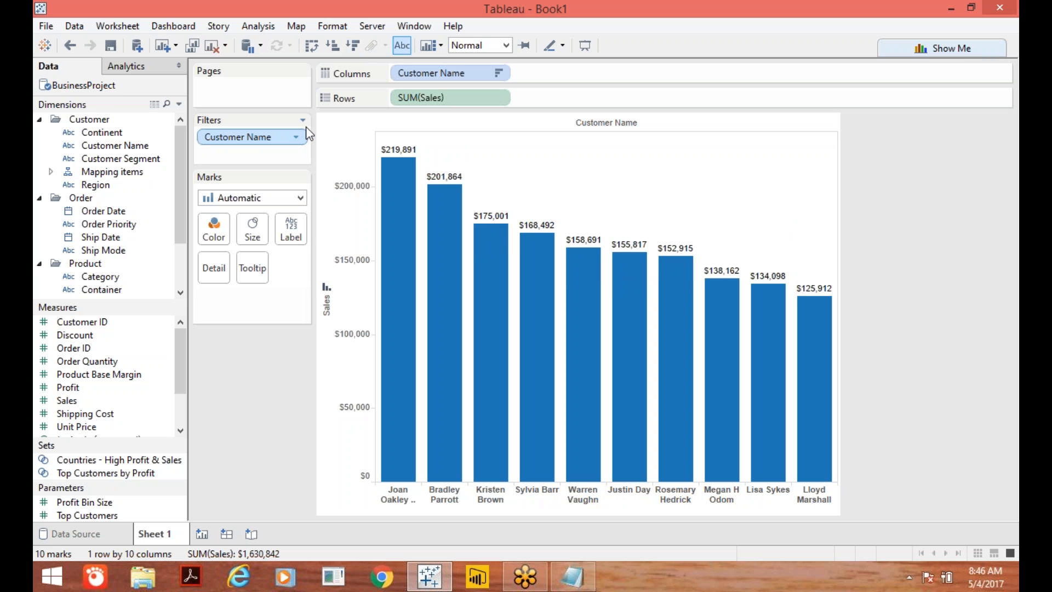
- Replace the Customer Name filter's fixed top limit with a new parameter named Top x that allows all values
left_click(296, 136)
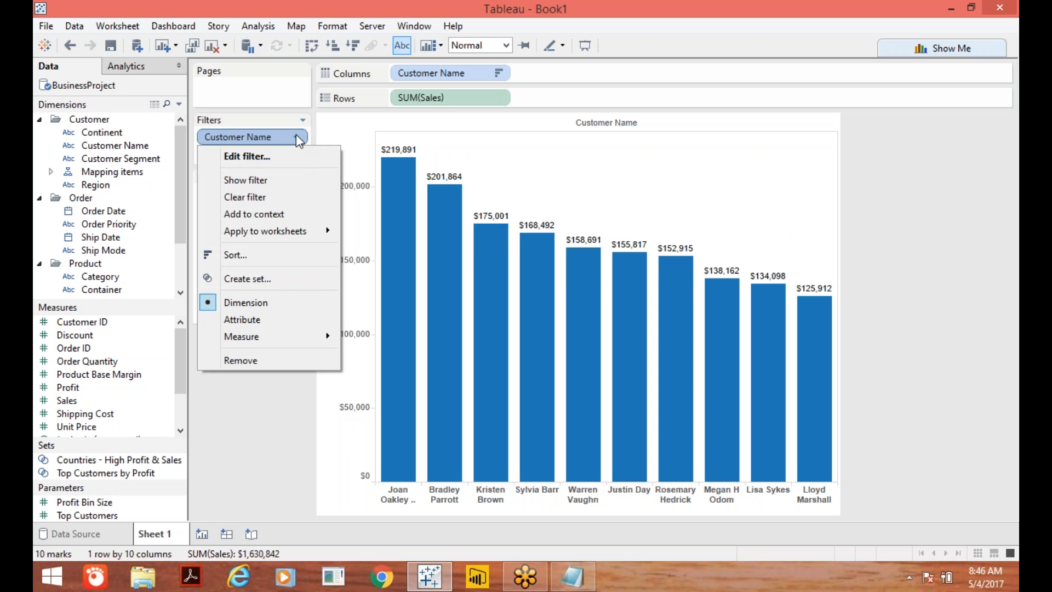
left_click(279, 160)
left_click(527, 111)
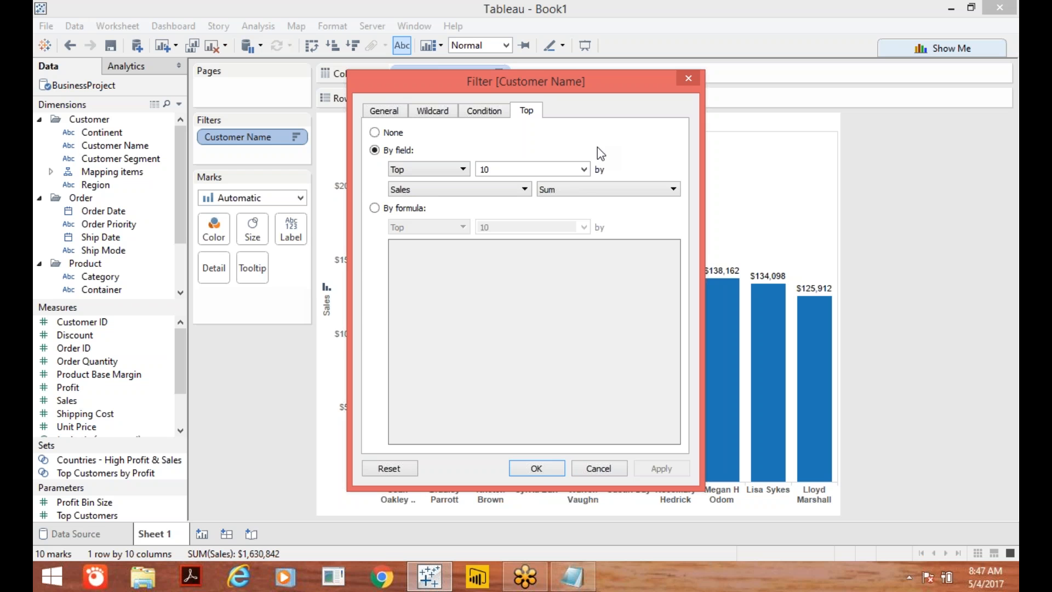
left_click(583, 170)
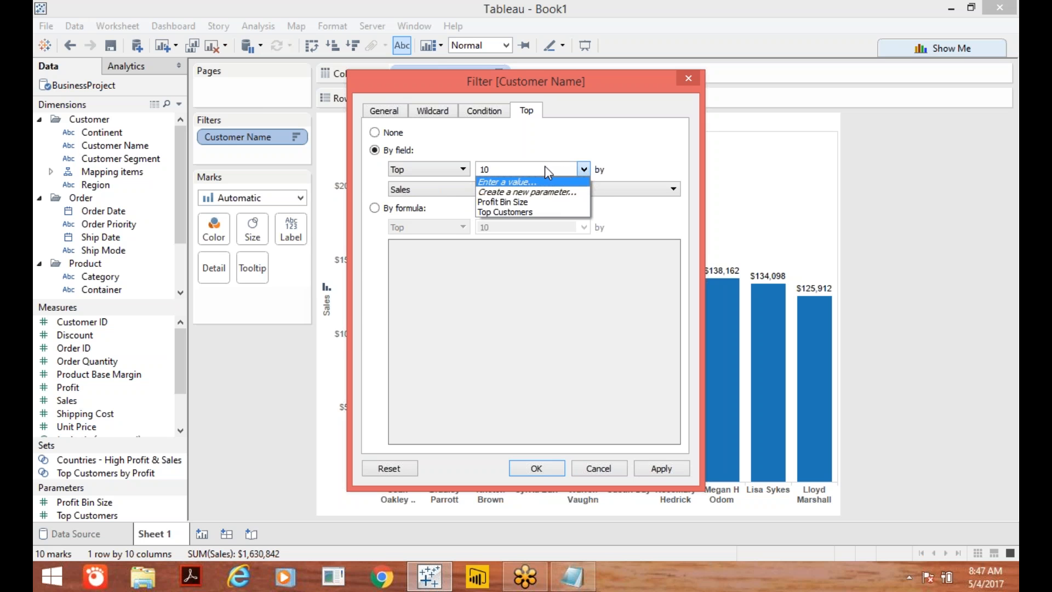
left_click(557, 192)
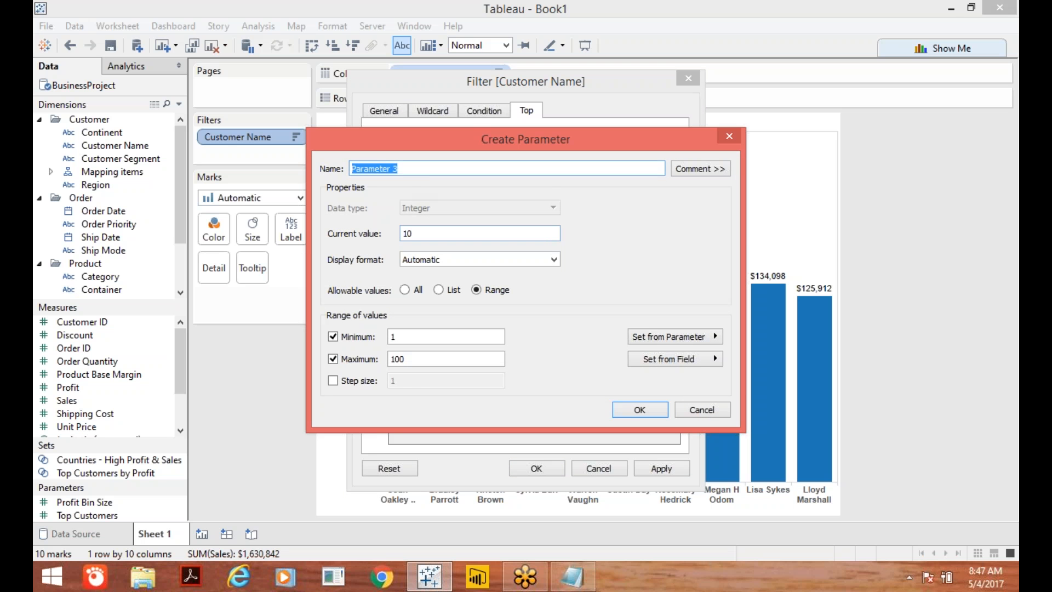
type("Top")
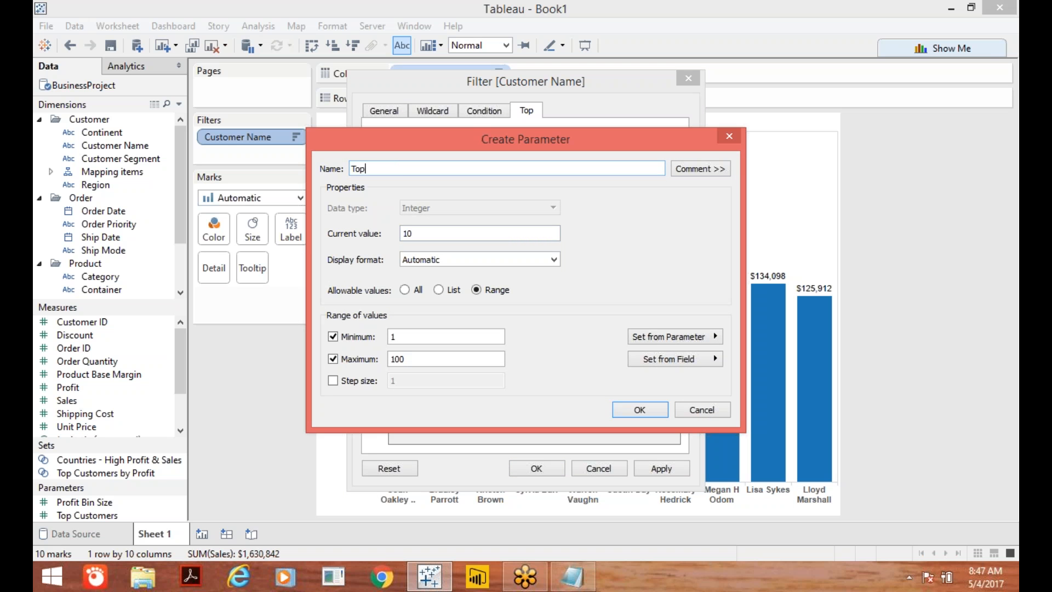
type(" x")
left_click(403, 290)
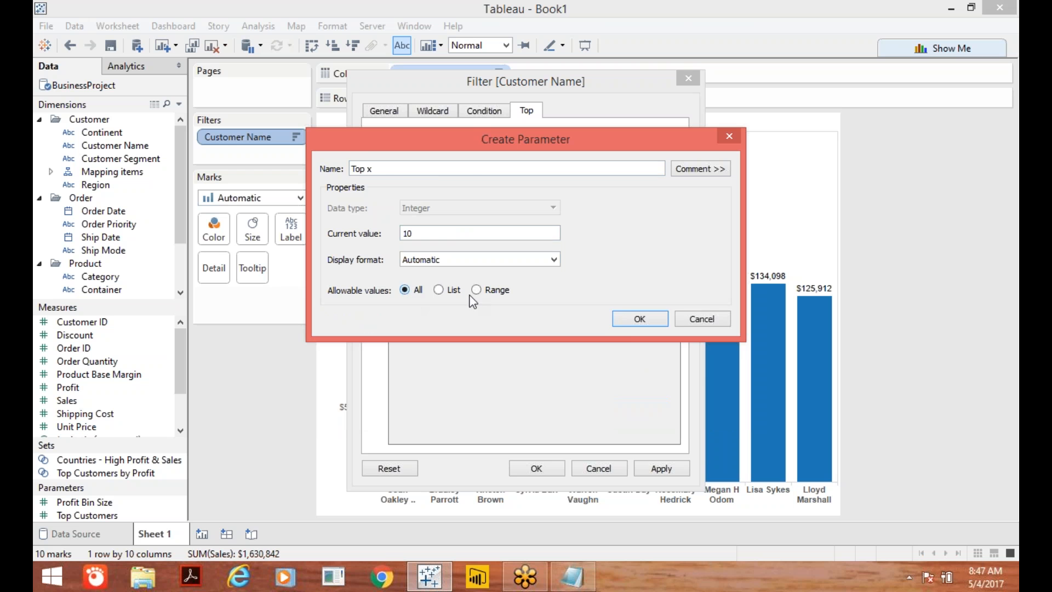
left_click(639, 319)
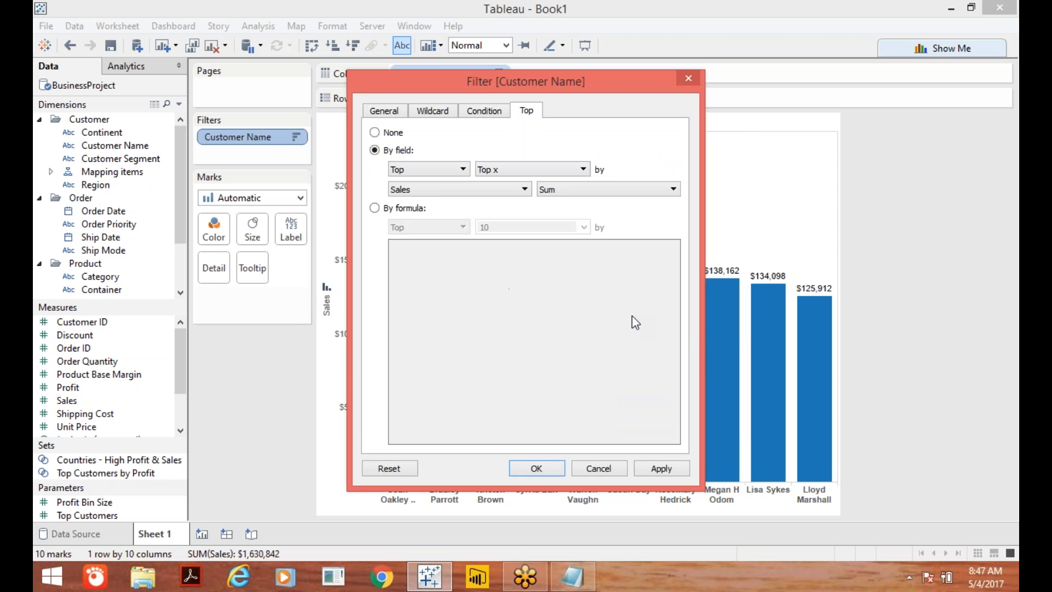
left_click(663, 470)
left_click(550, 469)
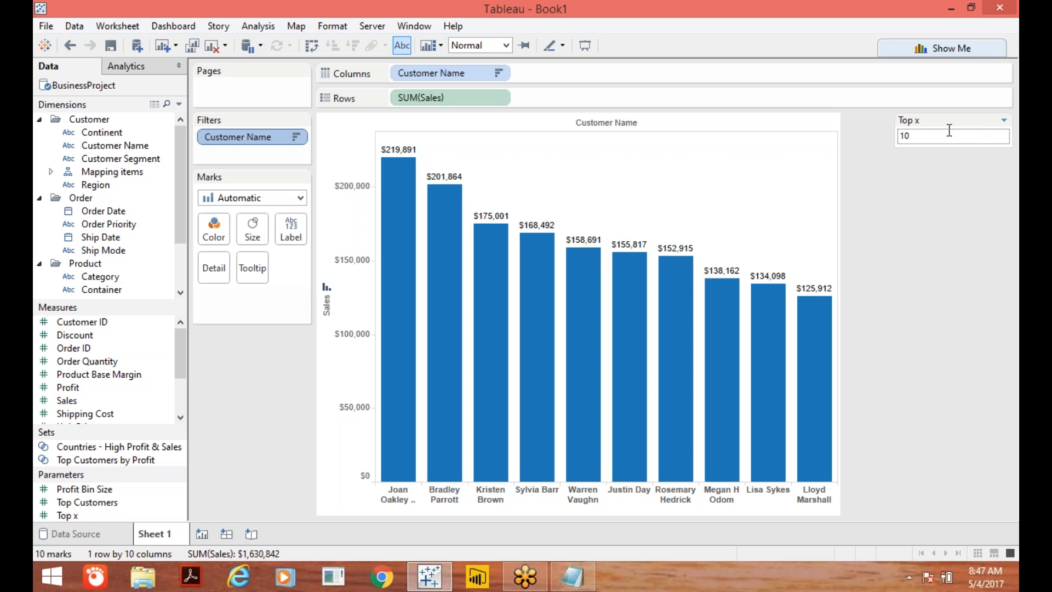
- Try the Top x parameter with the values 15 and 100 and look at the customer chart
left_click(965, 137)
type("15")
key("Return")
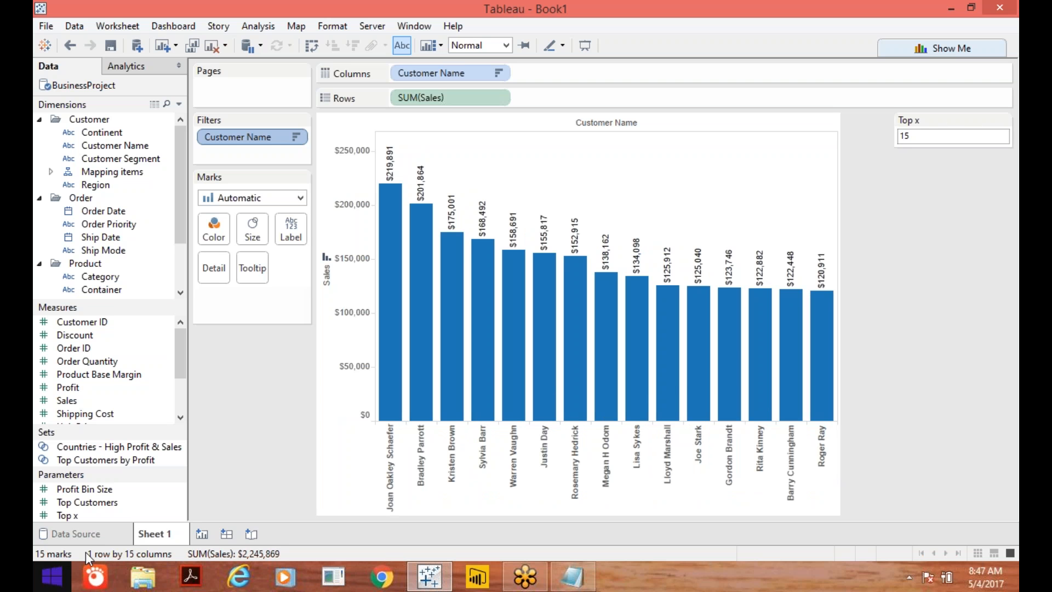
left_click(905, 136)
type("100")
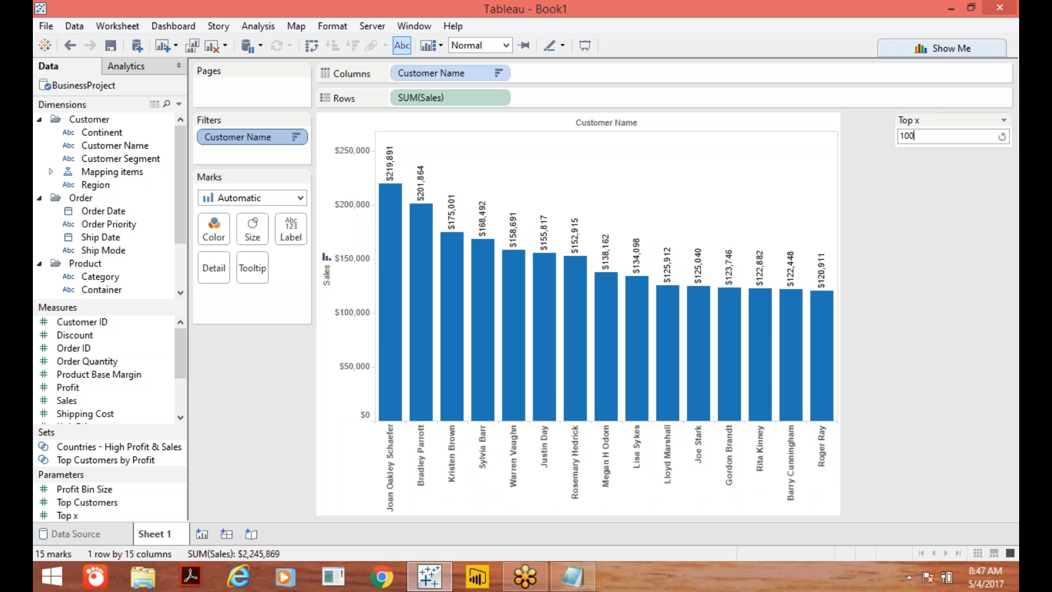
key("Return")
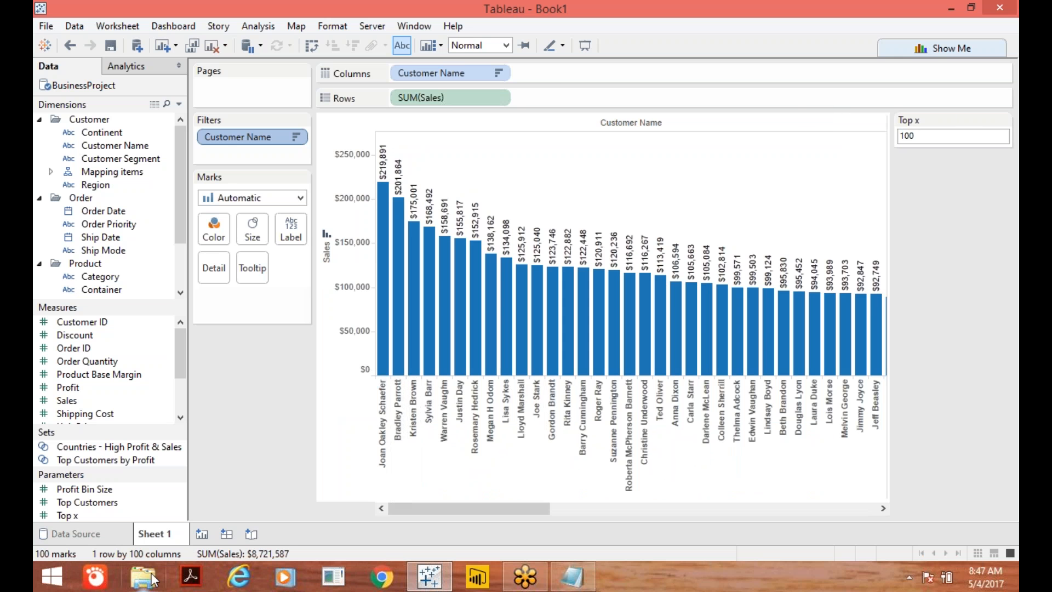
left_click_drag(426, 507, 359, 522)
left_click(1004, 121)
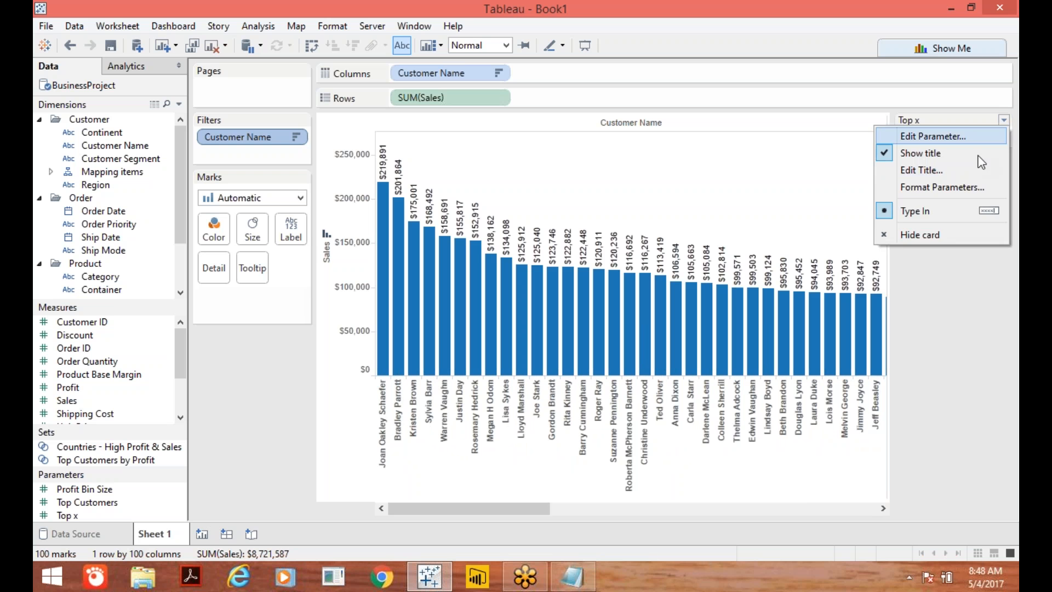
left_click(959, 307)
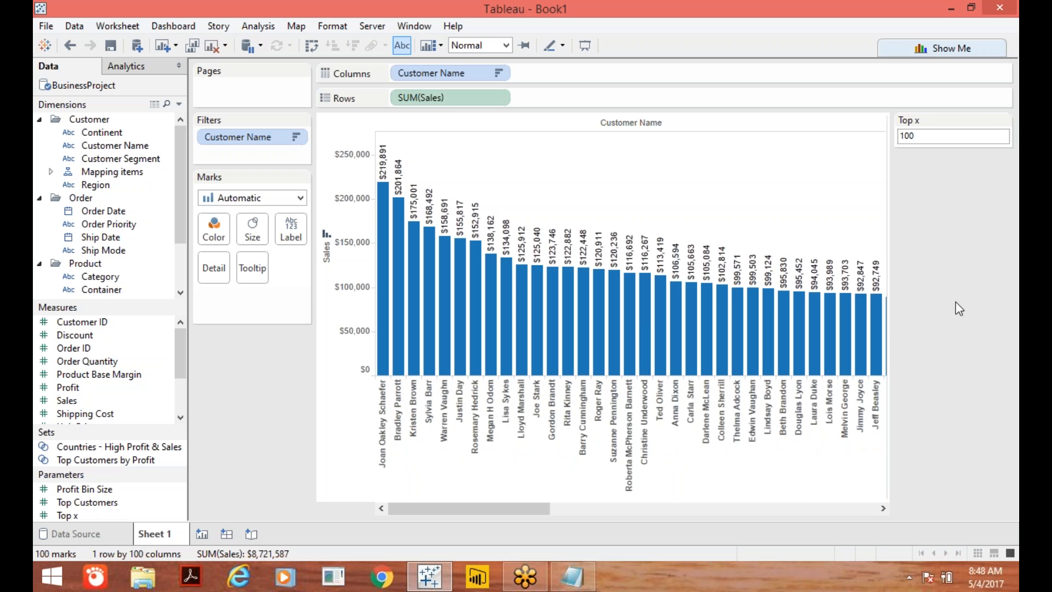
- Edit the Top x parameter to allow only a list of the values 5, 10, 25, 50 and 100
right_click(117, 518)
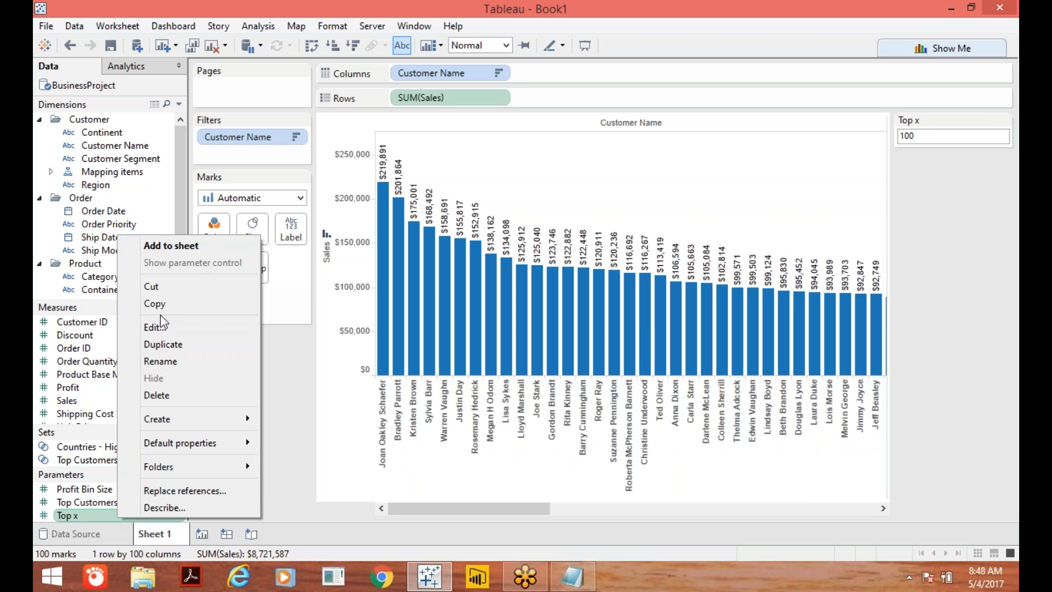
left_click(165, 326)
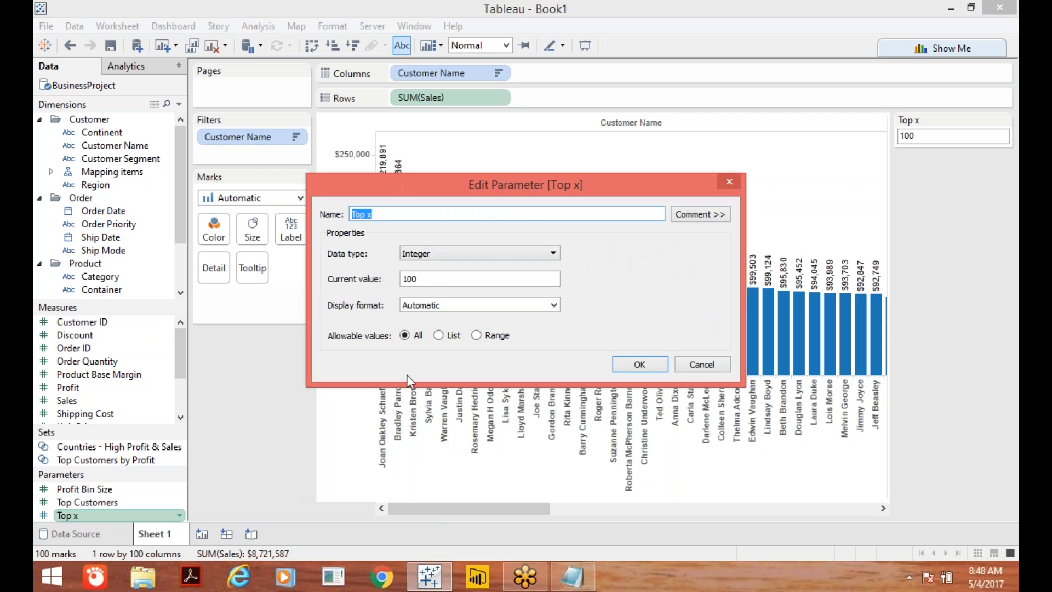
left_click(439, 335)
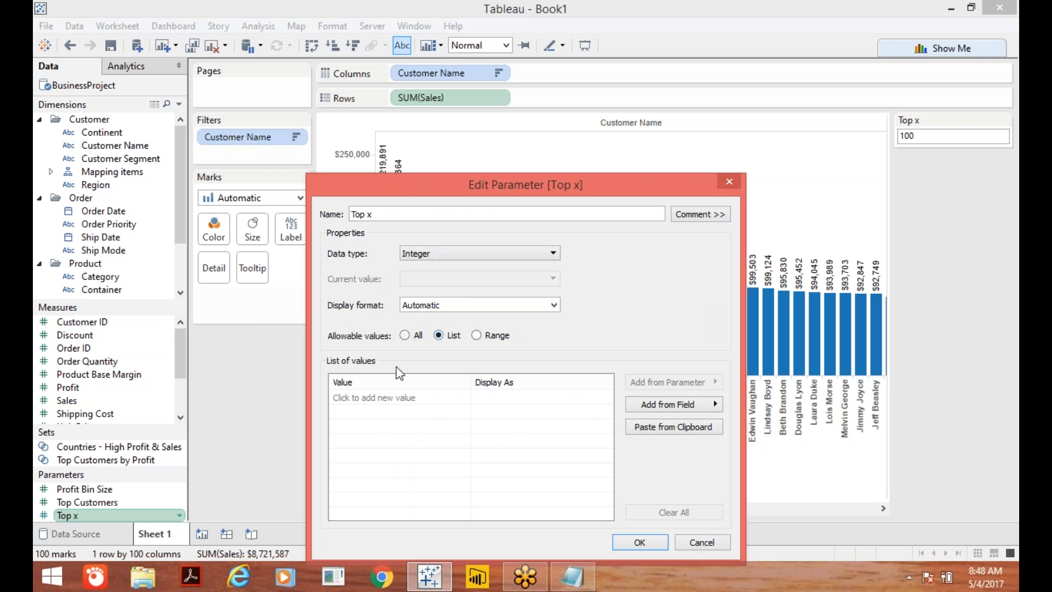
left_click(368, 397)
type("5")
key("Return")
type("10")
key("Return")
type("25")
key("Return")
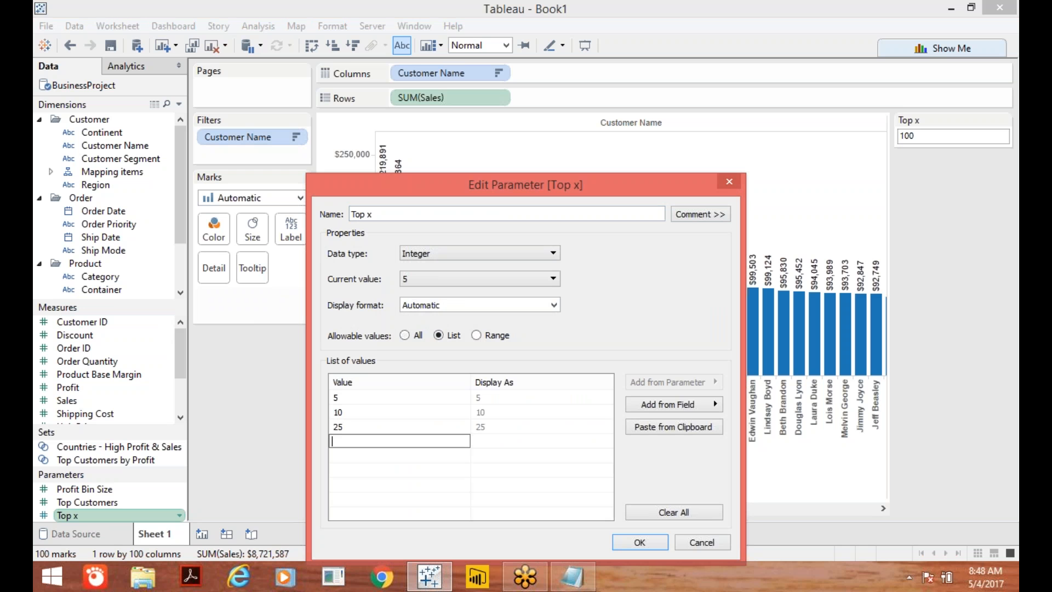
type("50")
key("Return")
type("100")
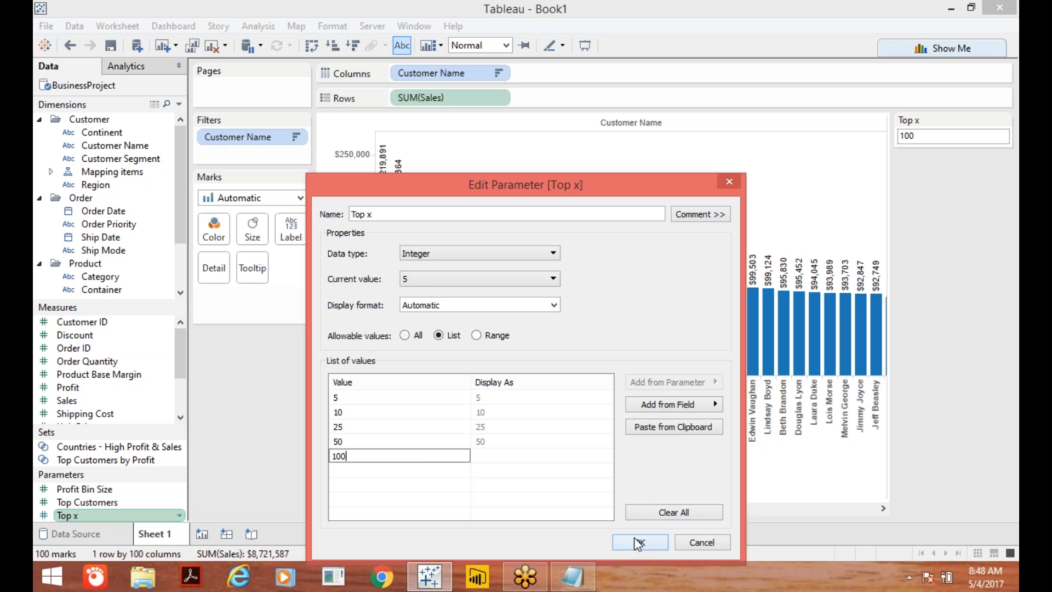
left_click(414, 478)
left_click(640, 542)
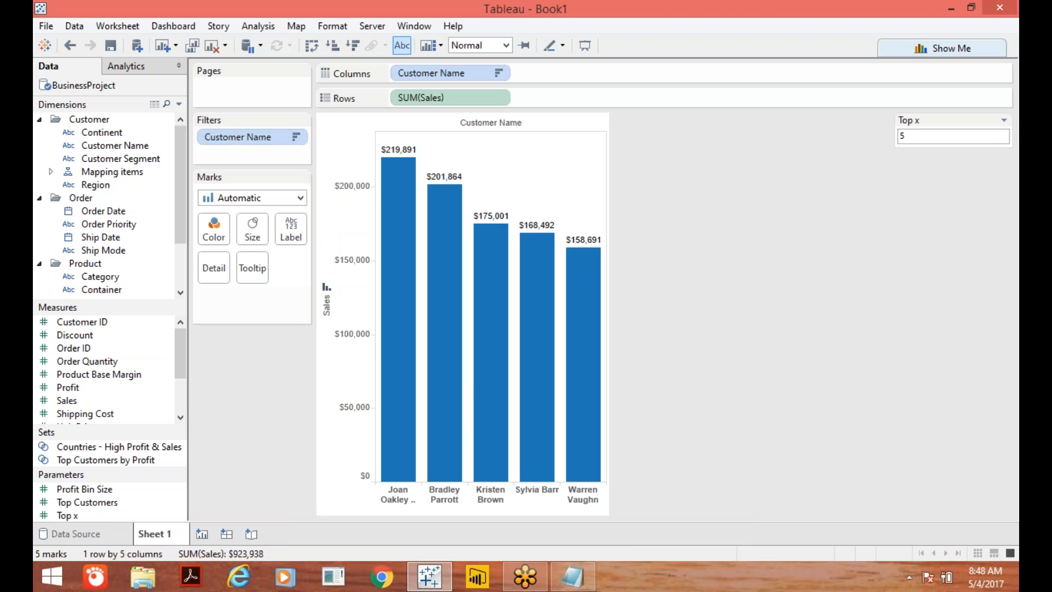
- Display the Top x control as a single value list and choose 25, followed by 10
left_click(1004, 120)
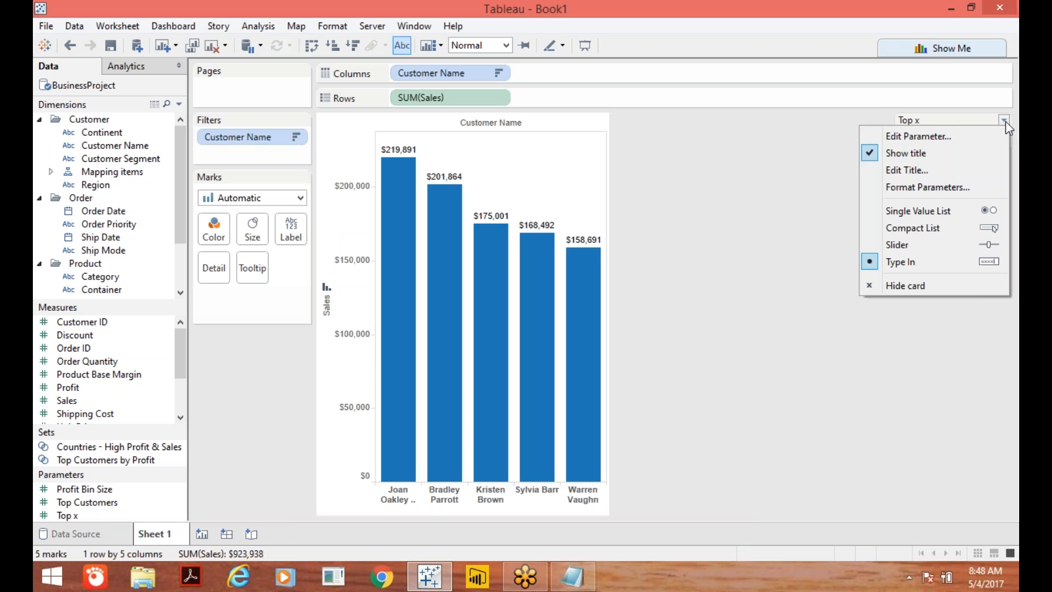
left_click(947, 210)
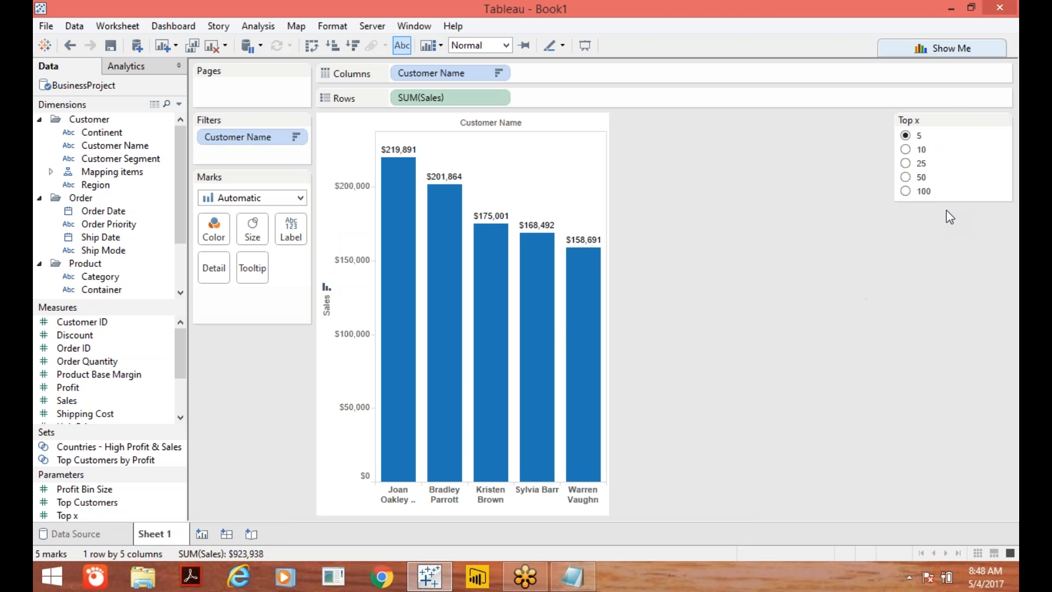
left_click(906, 164)
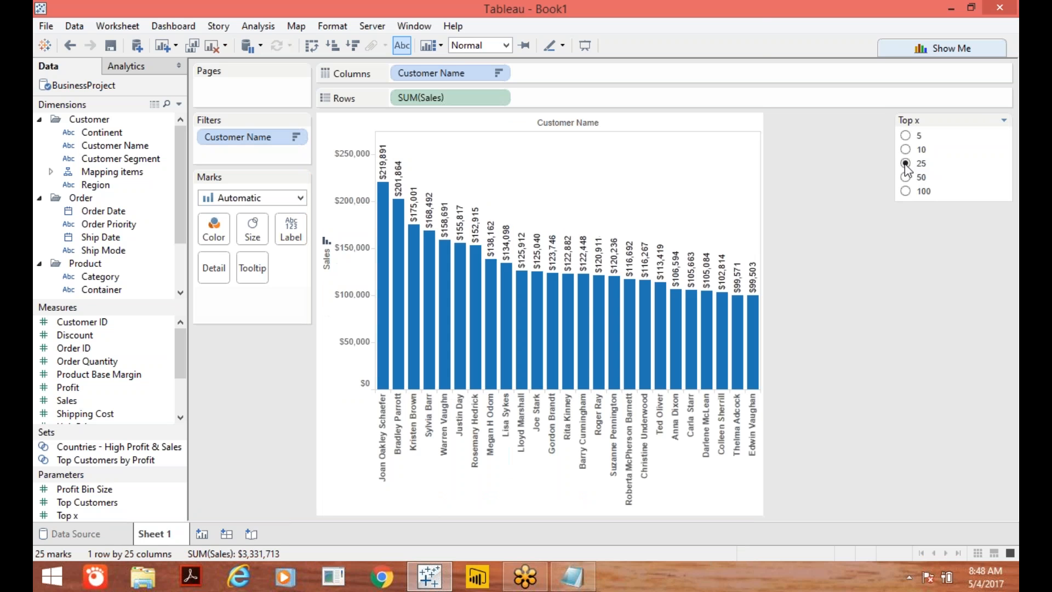
left_click(906, 150)
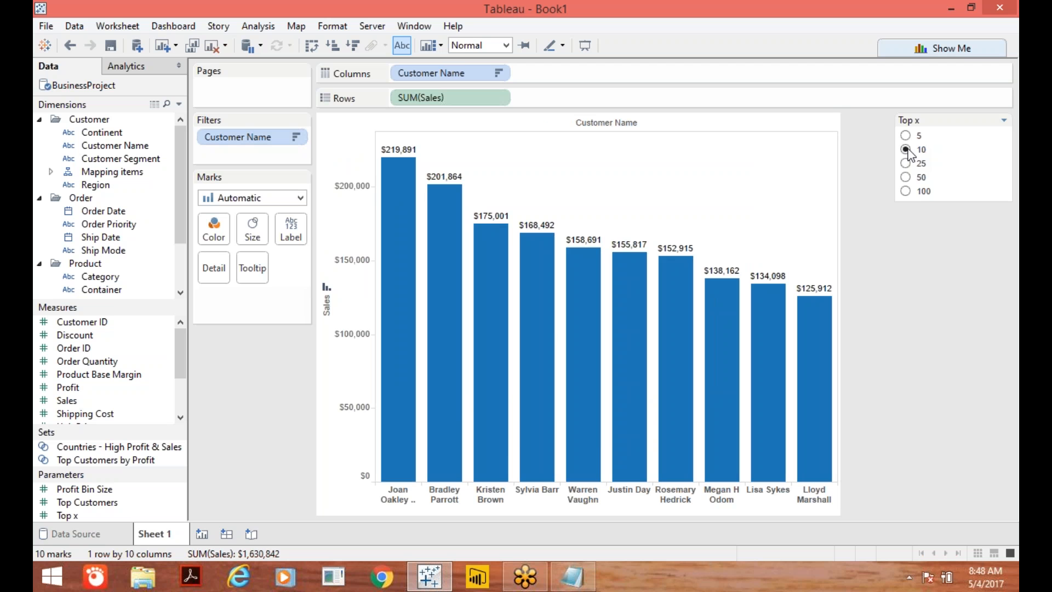
- Create a new worksheet and build a chart of Profit by Continent, with Continent across the columns and Profit on the rows
left_click(202, 534)
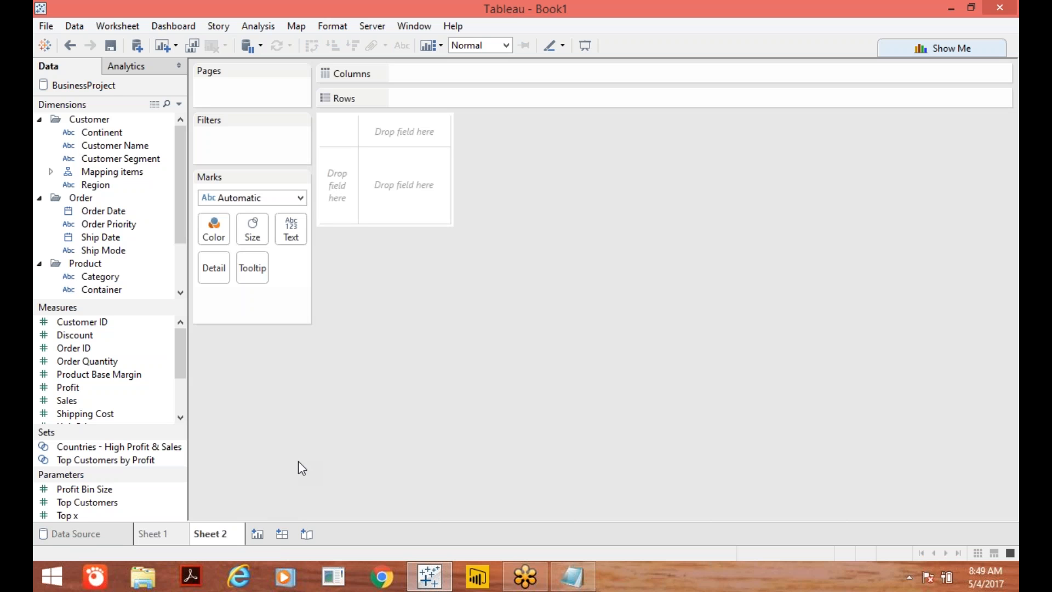
left_click_drag(102, 132, 422, 77)
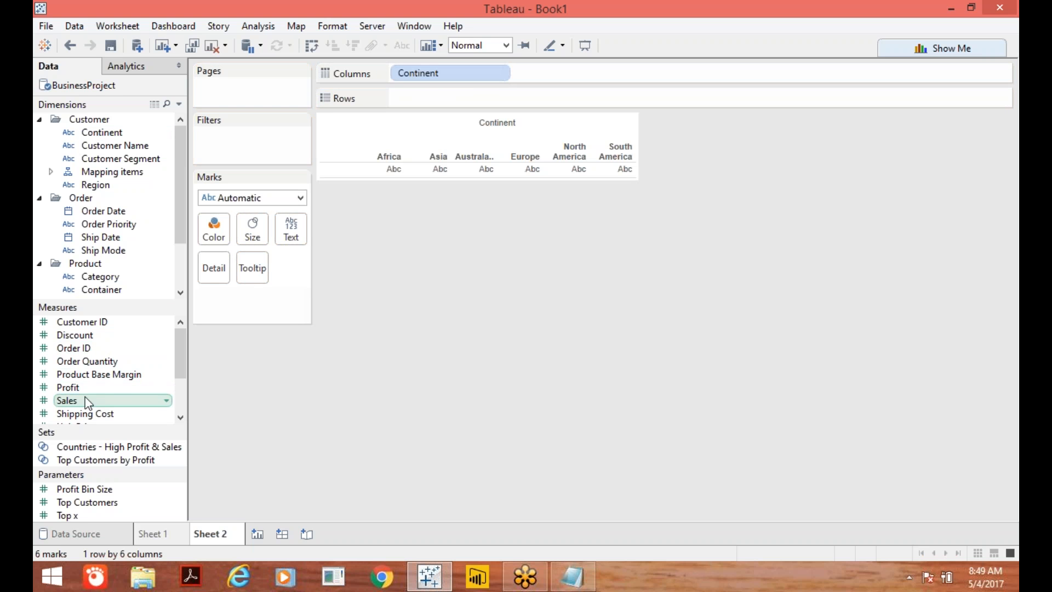
left_click_drag(68, 387, 442, 102)
- Filter the chart by Continent, excluding Africa and Asia
left_click_drag(102, 132, 231, 140)
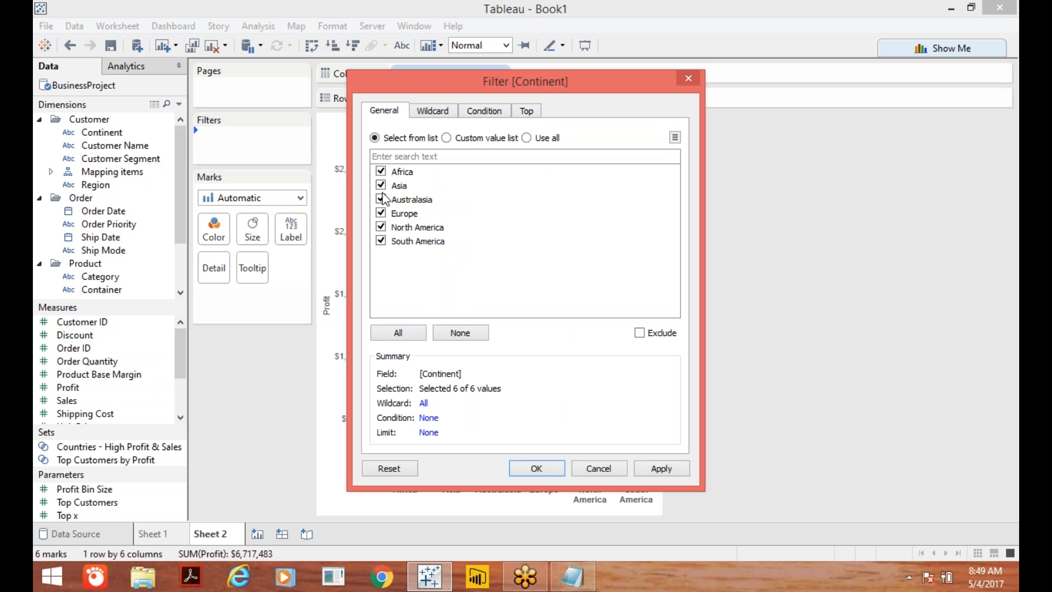
left_click(382, 176)
left_click(382, 185)
left_click(682, 470)
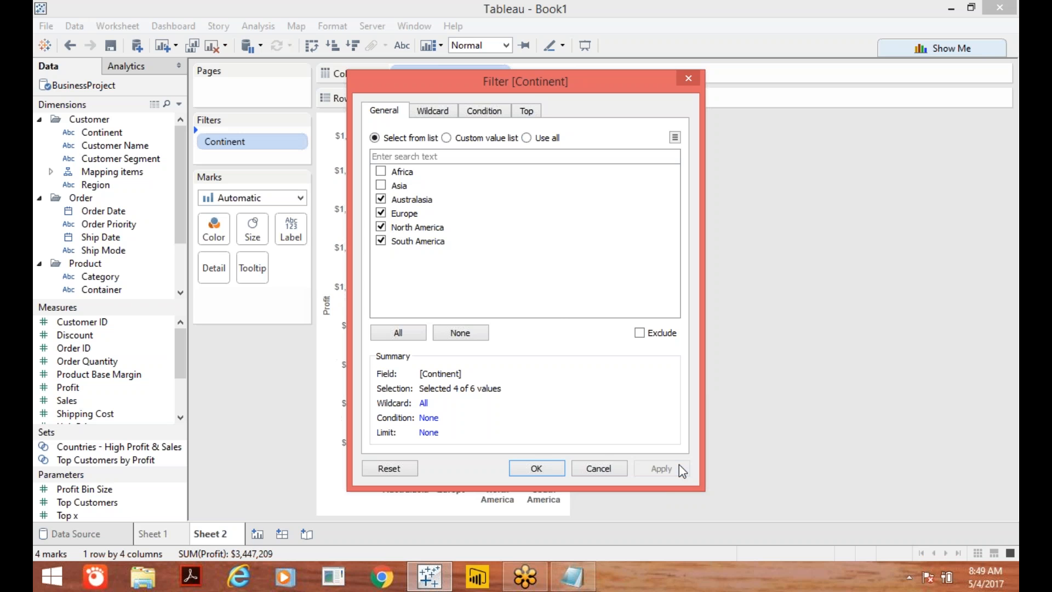
left_click(537, 470)
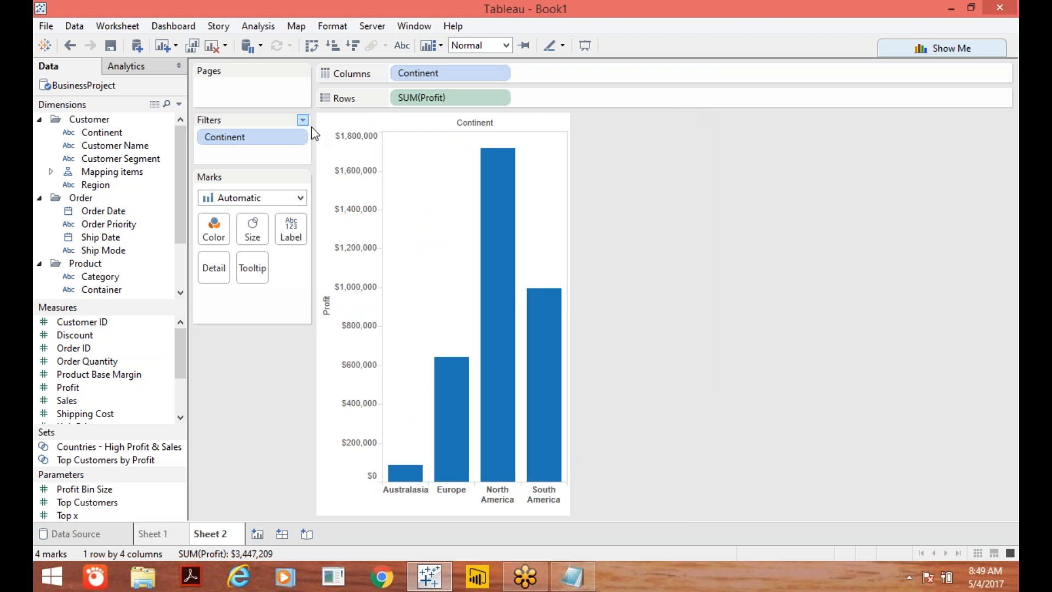
- Look over the Continent filter's settings and display its quick filter beside the chart
left_click(296, 137)
left_click(280, 157)
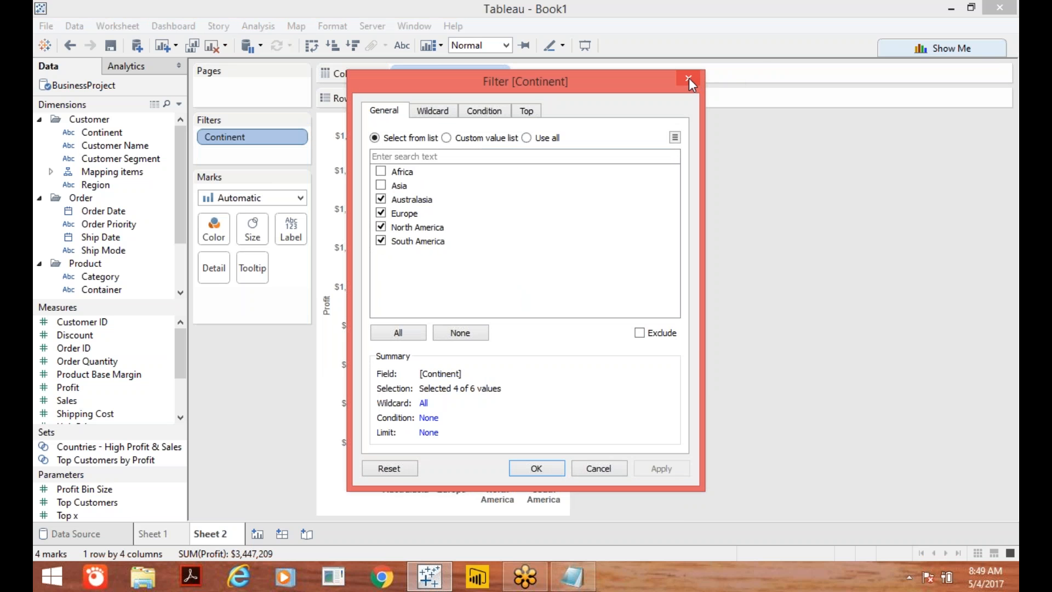
left_click(689, 78)
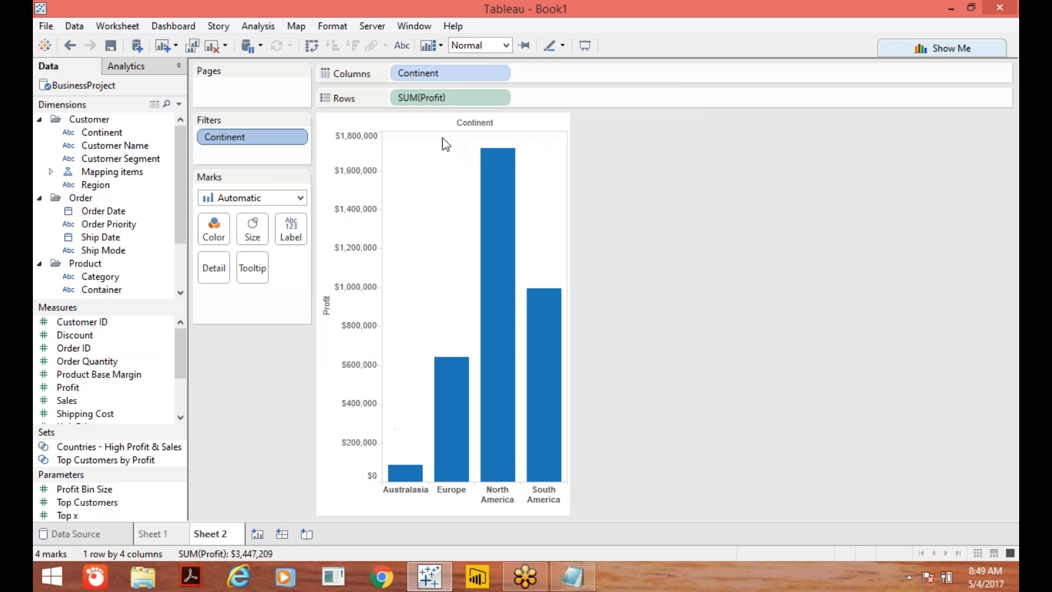
left_click(291, 138)
left_click(275, 179)
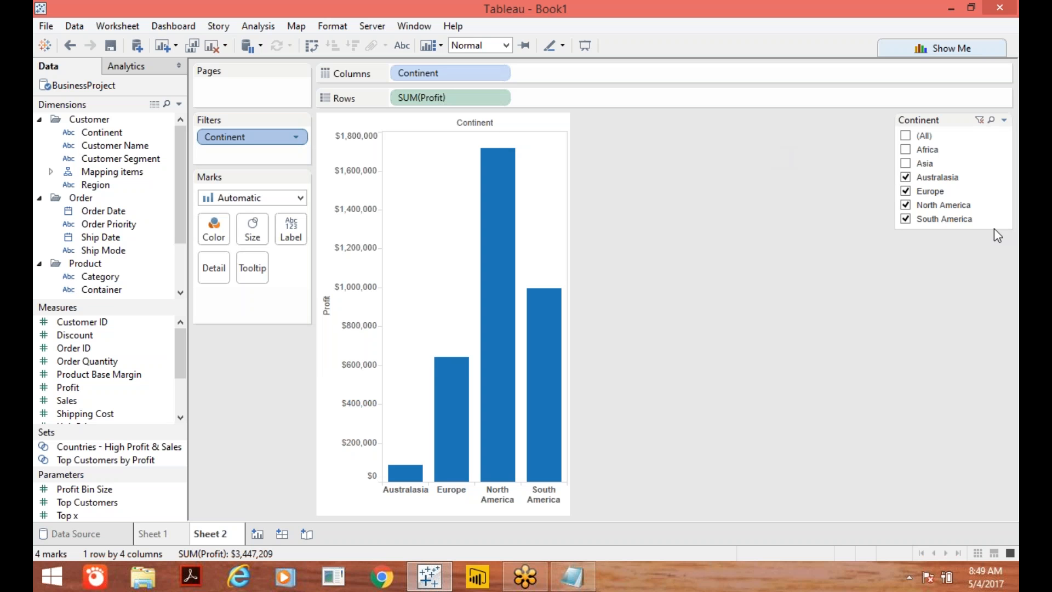
- Try different continent selections in the quick filter, including South America only, Asia only and Asia with Europe, ending with Africa and Europe
left_click(907, 178)
left_click(906, 191)
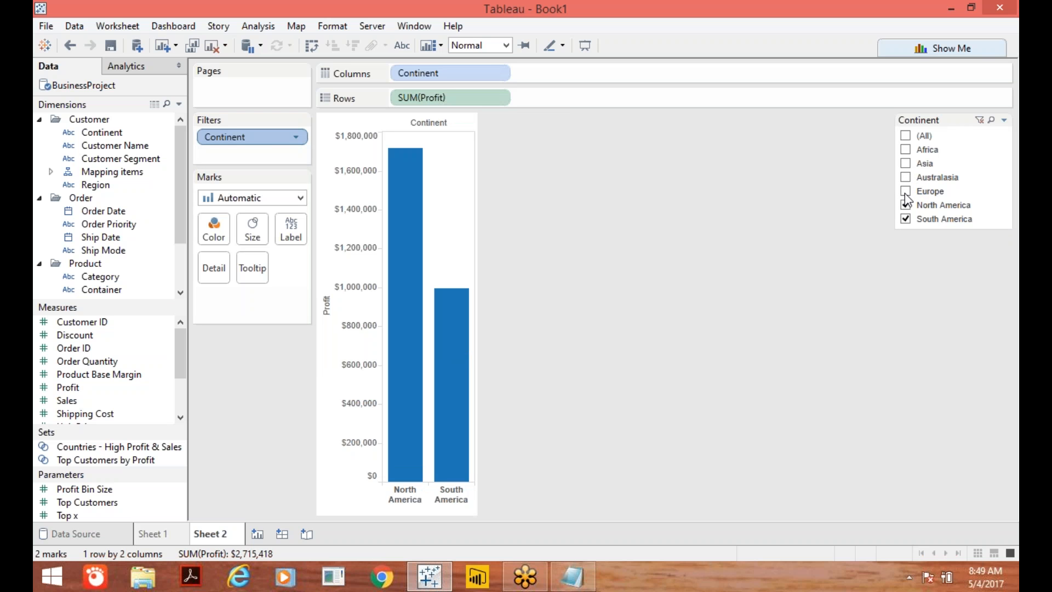
left_click(906, 205)
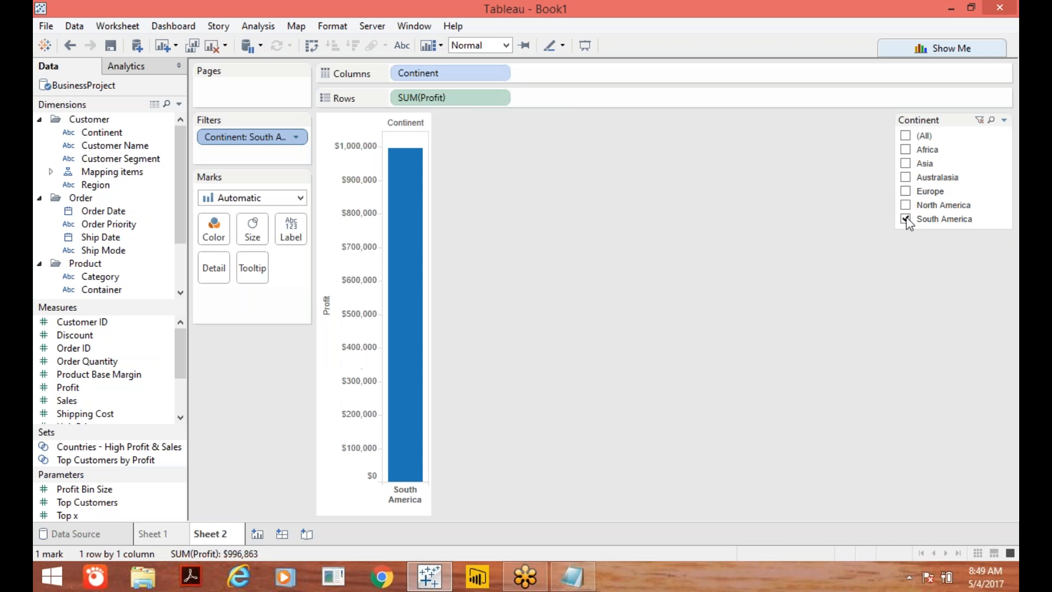
left_click(906, 219)
left_click(906, 164)
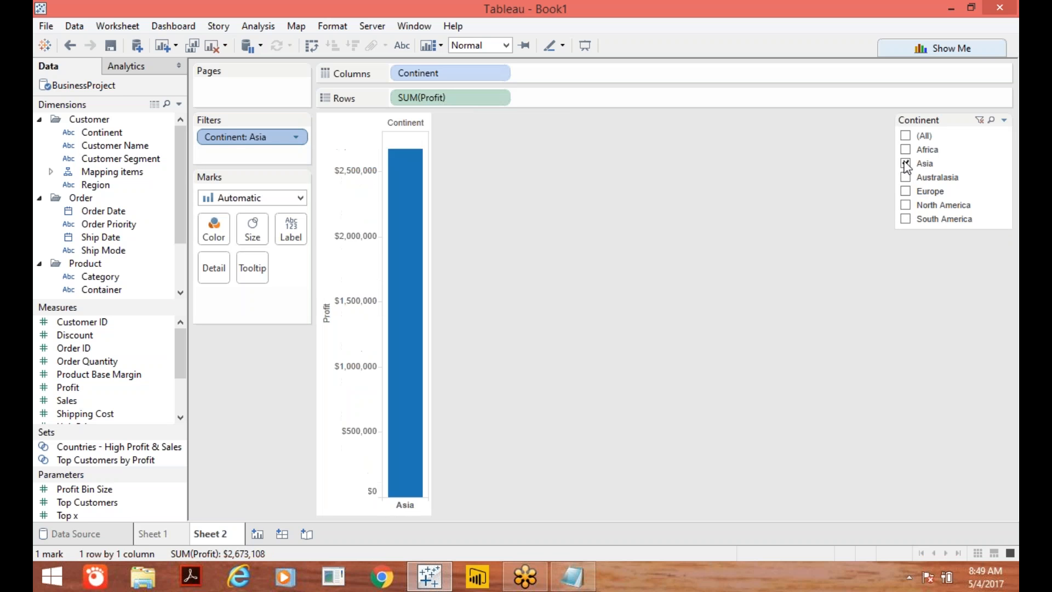
left_click(906, 192)
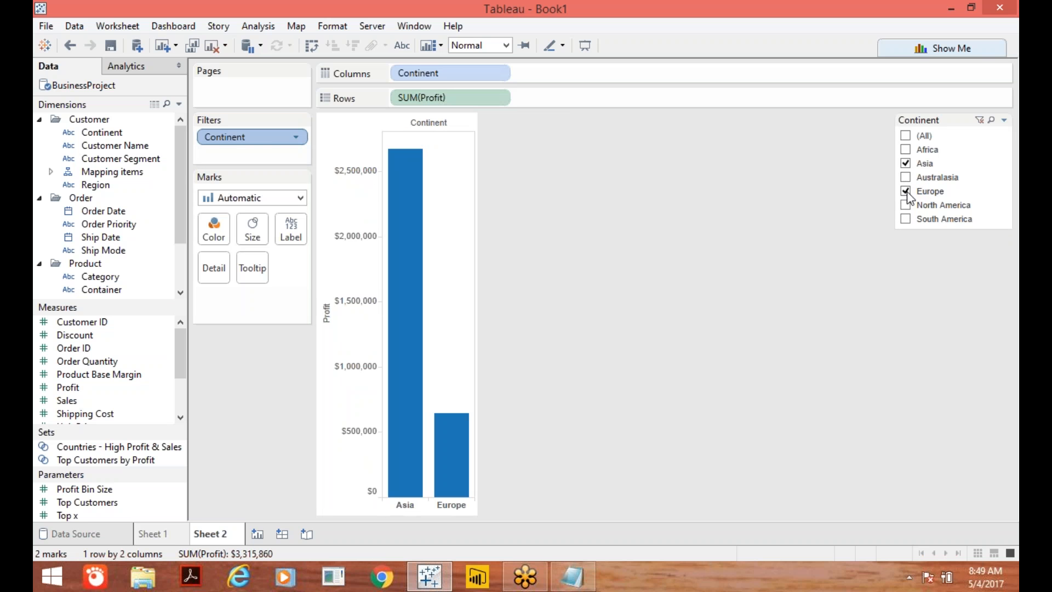
left_click(905, 165)
left_click(907, 150)
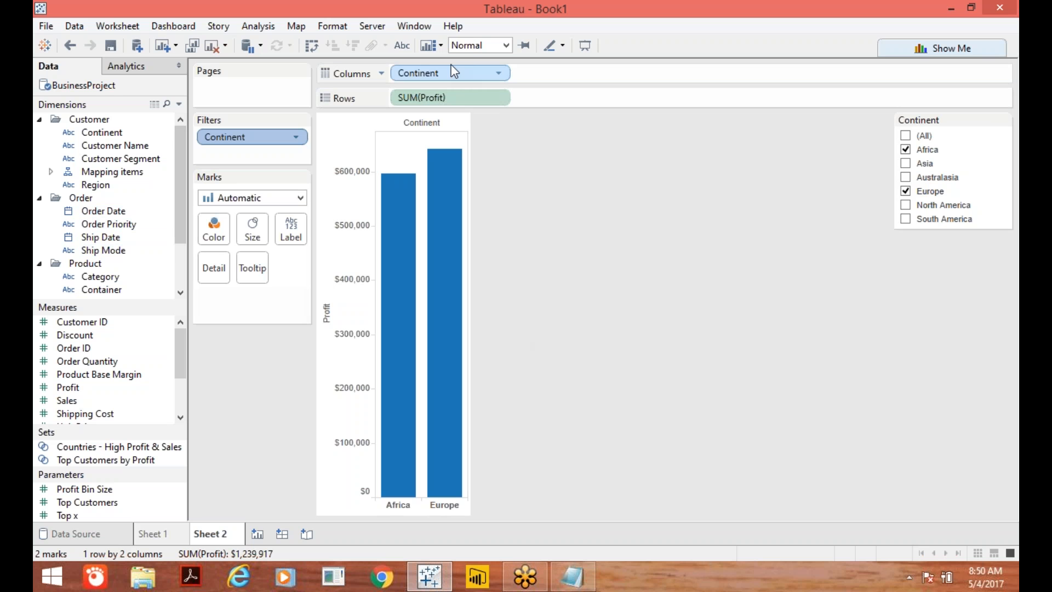
- Clear the worksheet by removing the Continent field with its filter and the Profit field
left_click_drag(452, 72, 889, 163)
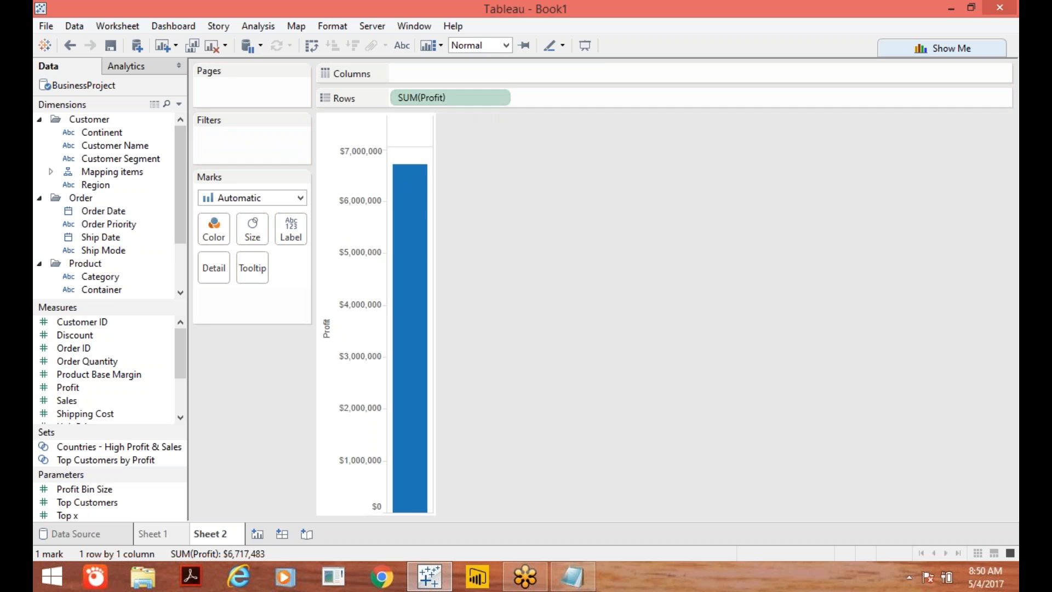
left_click_drag(449, 97, 559, 180)
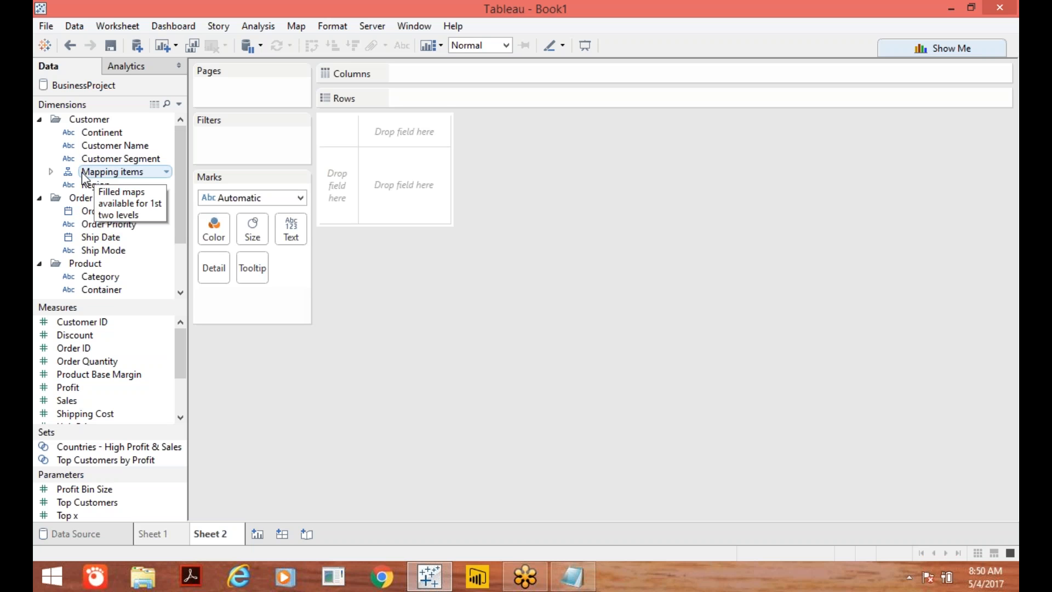
- Plot Country / Region from the Mapping items hierarchy on a map and label each mark with its country name and Sales
left_click(51, 172)
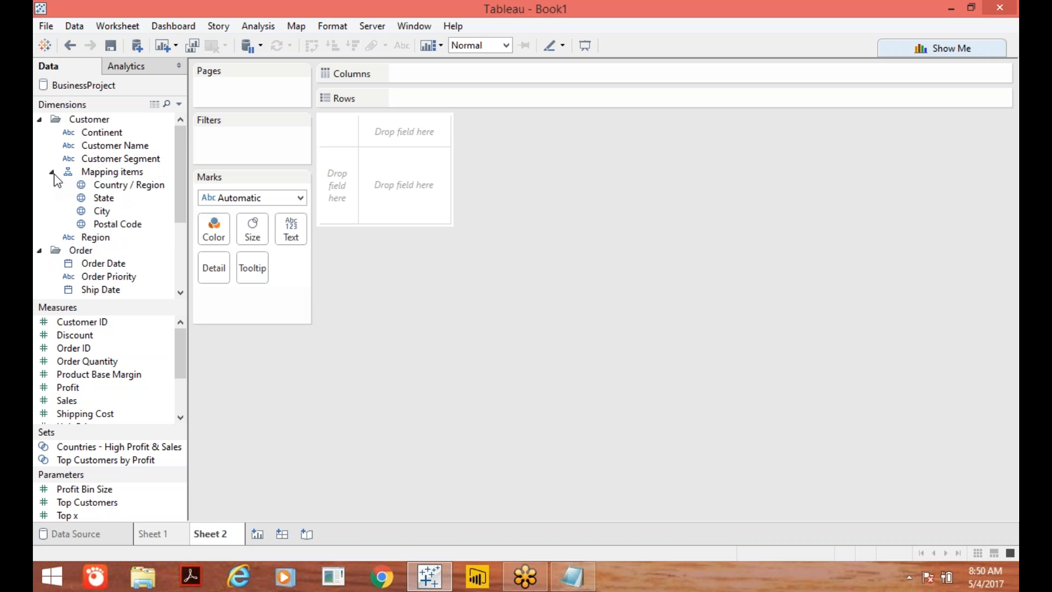
double_click(108, 188)
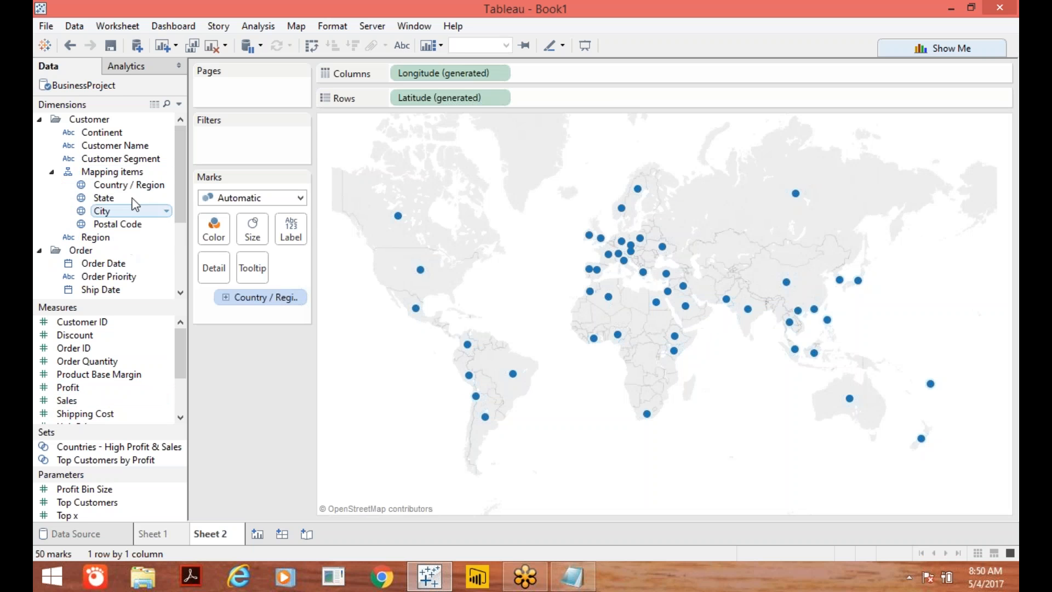
left_click_drag(147, 186, 291, 230)
left_click_drag(82, 398, 291, 229)
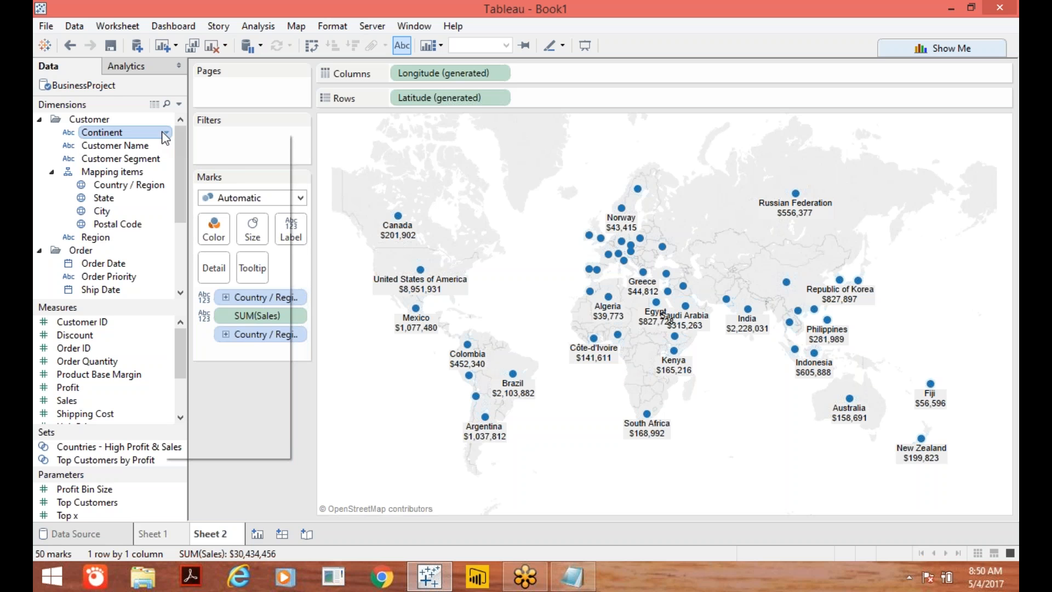
- Show a Continent quick filter for the map and limit it to Asia, followed by Europe only
left_click(164, 134)
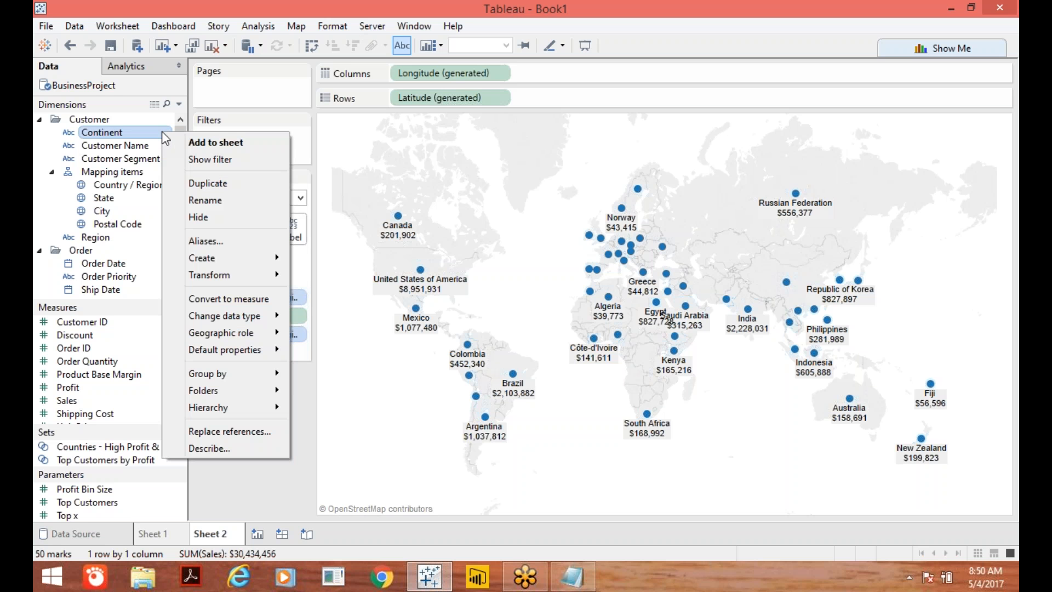
left_click(200, 159)
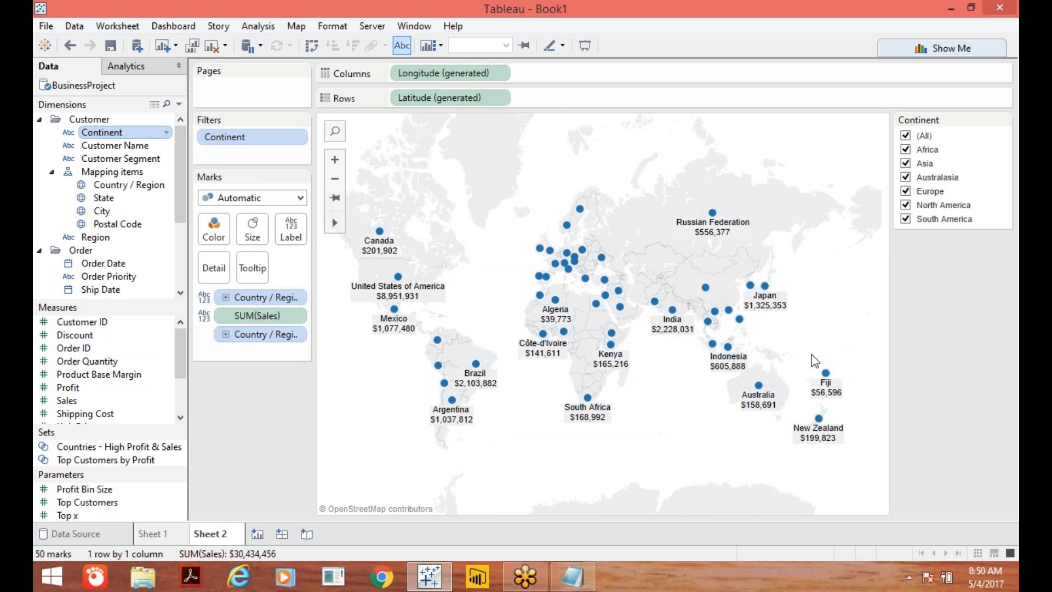
left_click(909, 136)
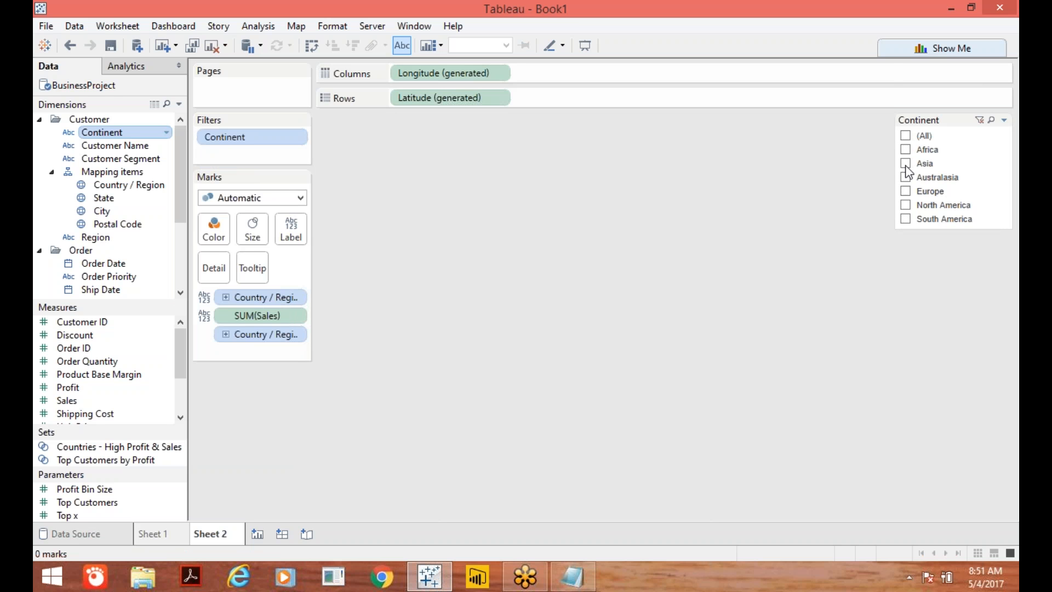
left_click(906, 164)
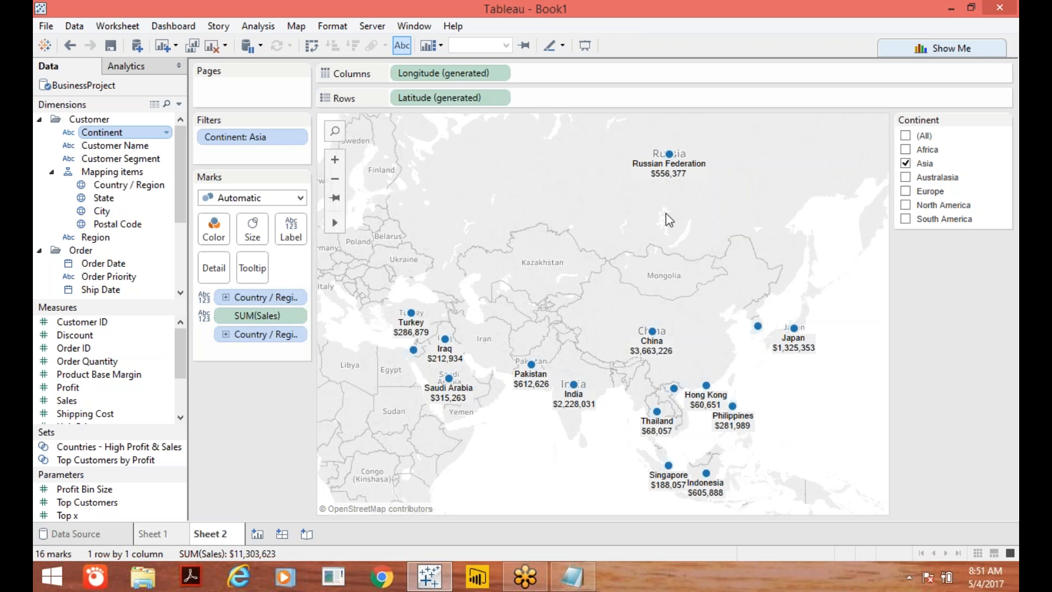
left_click(906, 164)
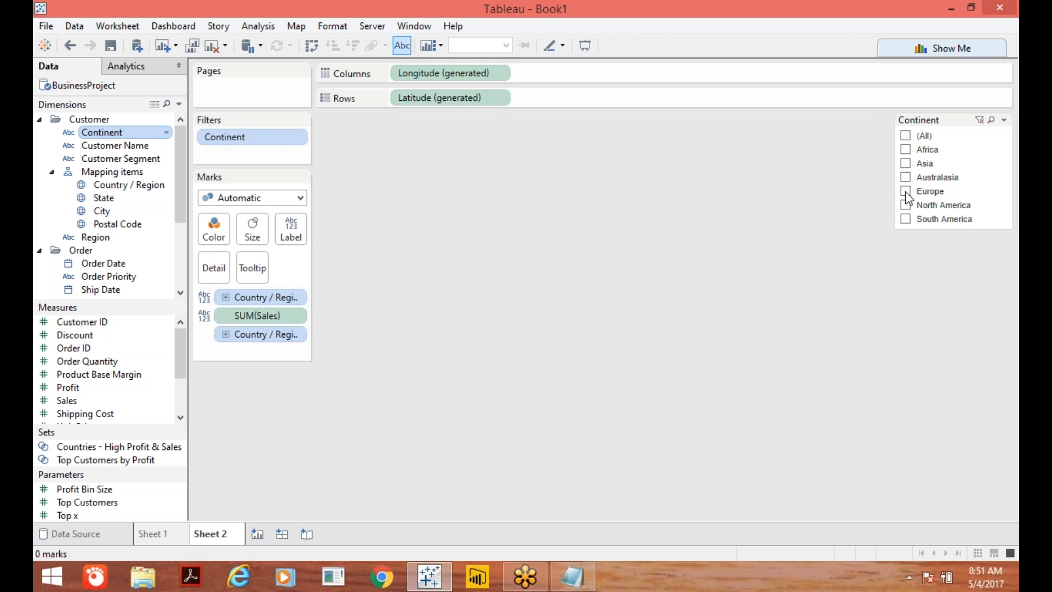
left_click(906, 191)
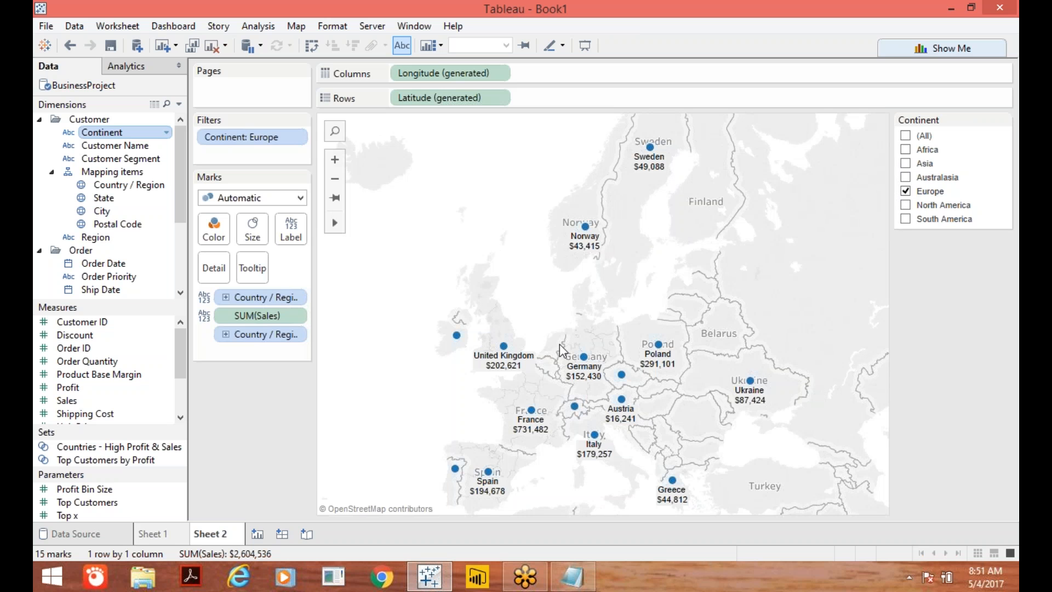
mouse_move(504, 348)
- Switch to the 8 AM notes in Notepad and add the line "::: Quick Filter ::::" below the Parameterized Filter line
left_click(573, 576)
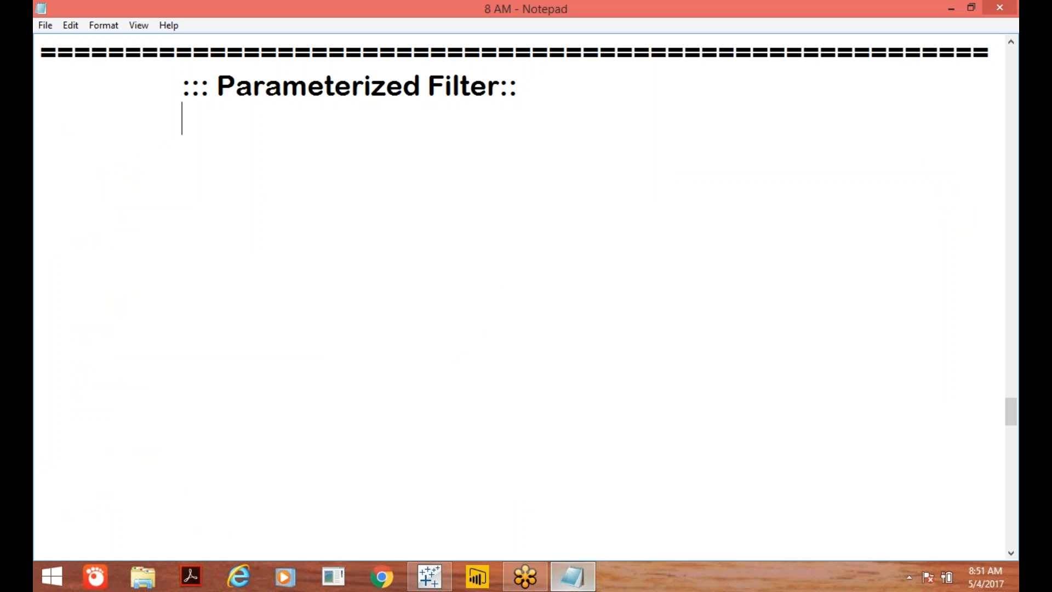
type("::: Qu")
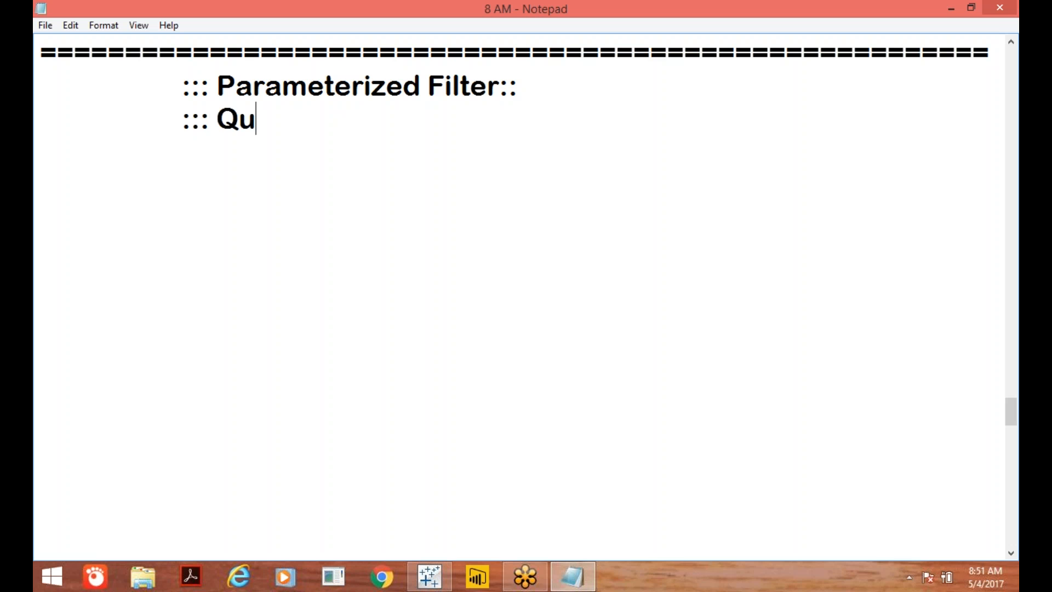
type("ick")
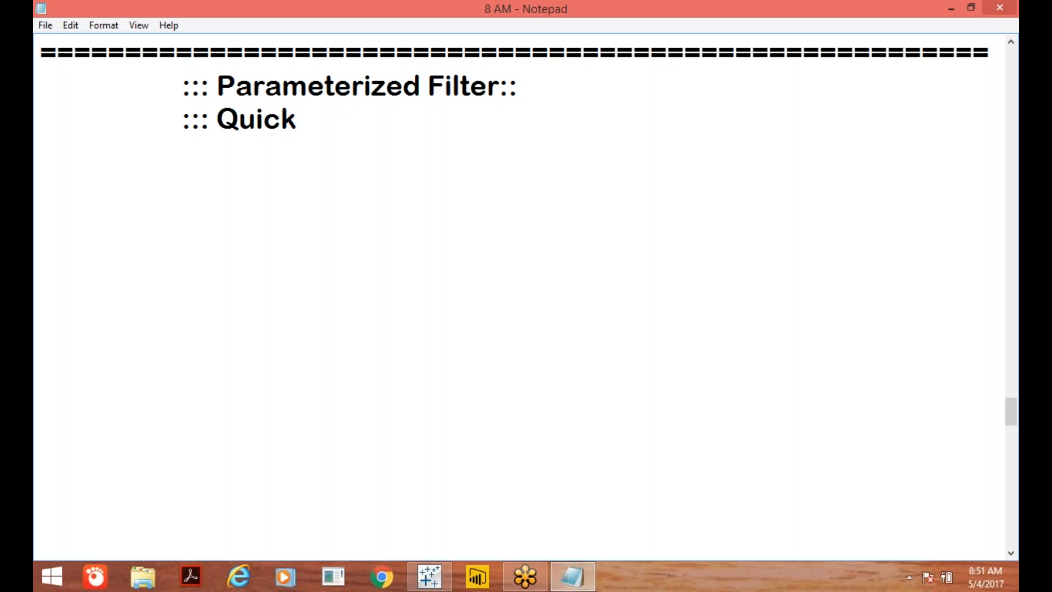
type(" Filter")
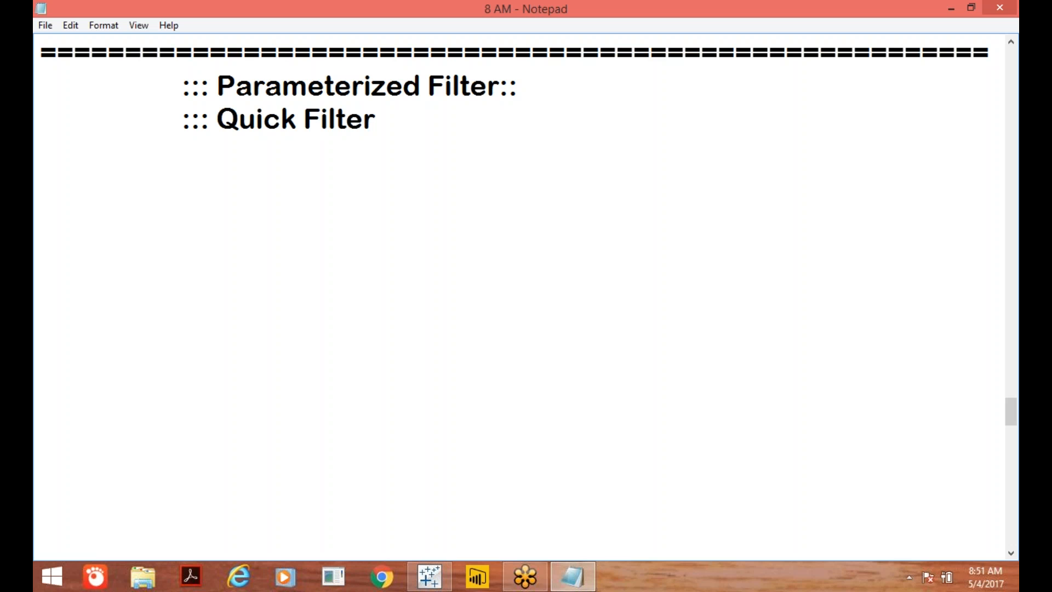
type(" ::::")
- Insert the heading "User Filters" above the Parameterized Filter line and indent that line to match the Quick Filter line
left_click(177, 90)
key("Return")
key("Up")
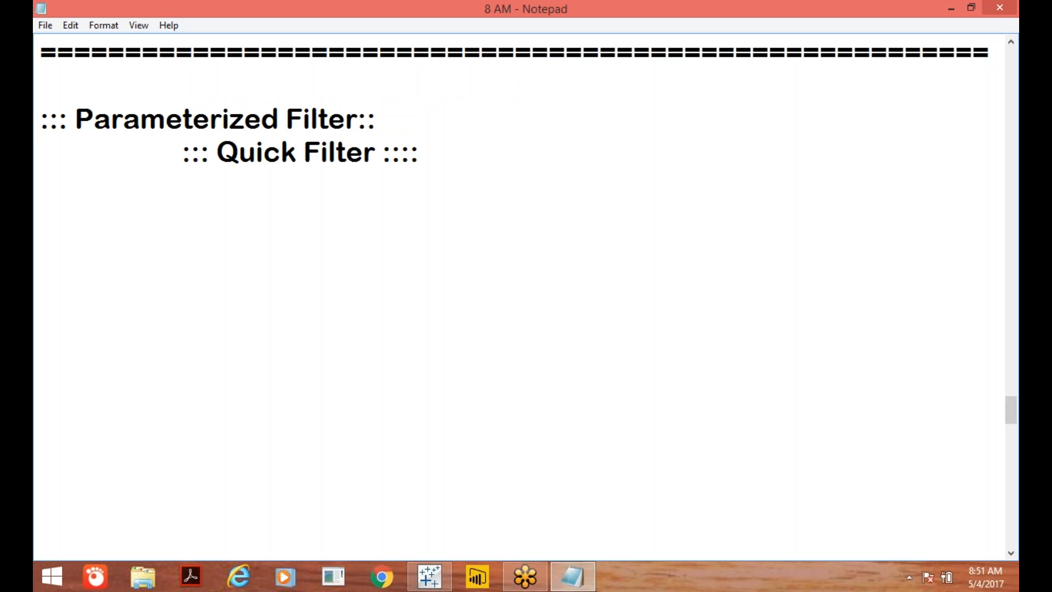
type("Uer")
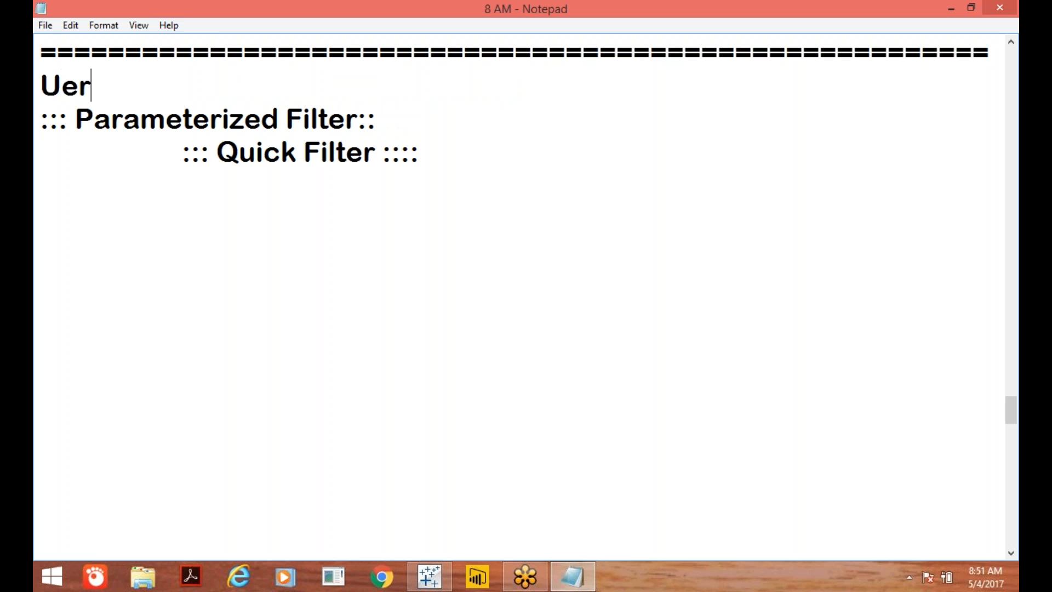
key("BackSpace")
key("BackSpace")
key("BackSpace")
type("ser Fi")
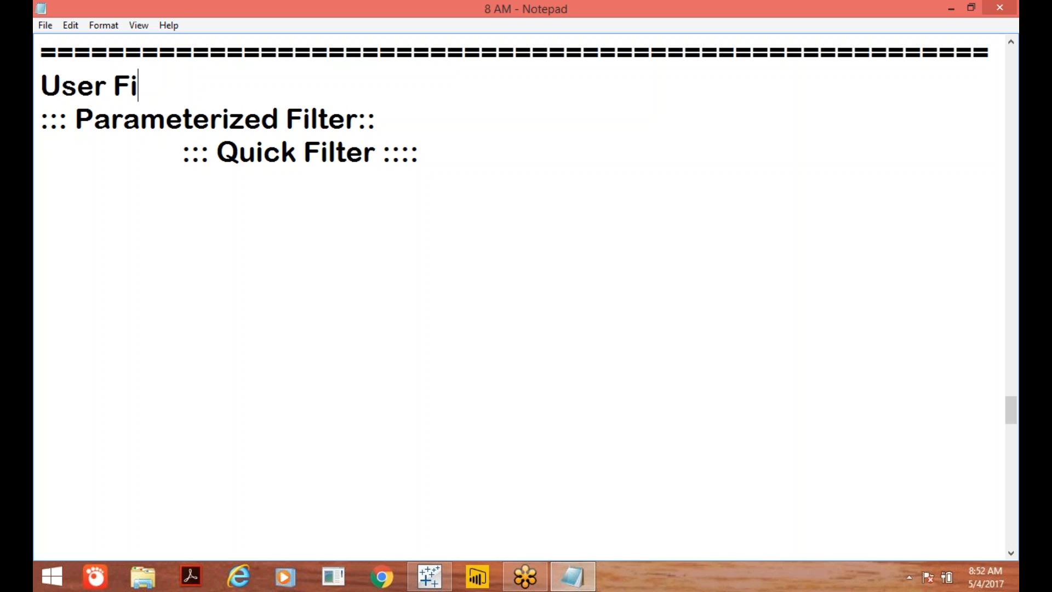
type("lters")
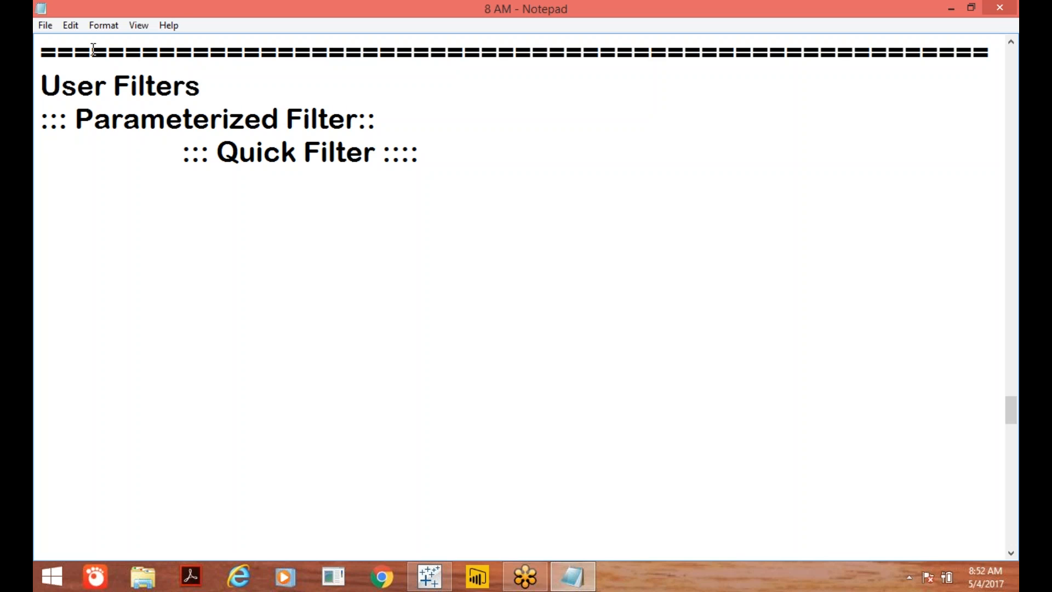
left_click(42, 120)
key("Tab")
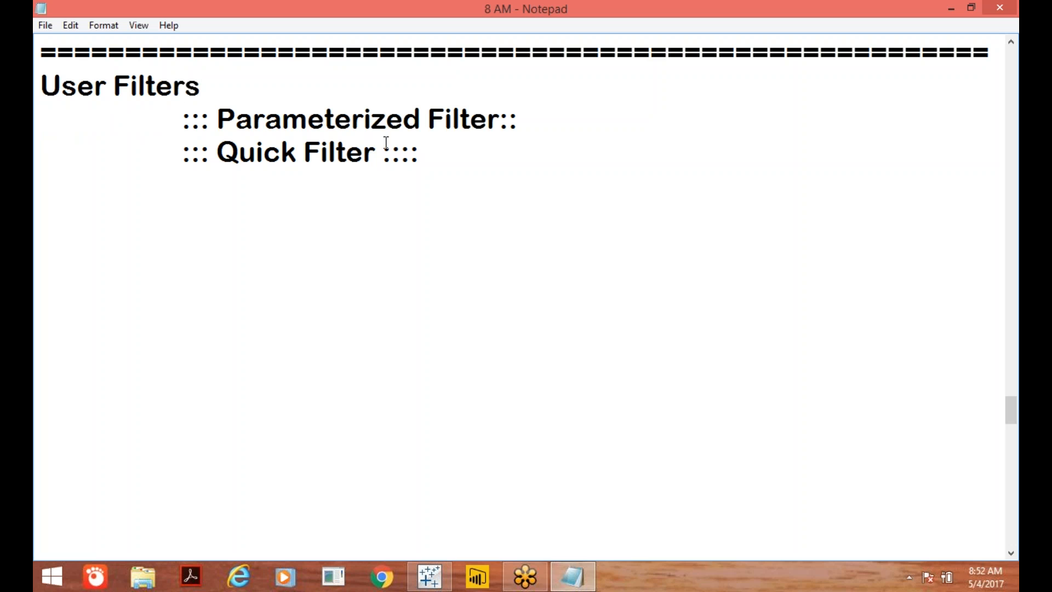
- Add a separator line of dashes below the Quick Filter line, leaving a blank line between them
left_click(453, 153)
key("Return")
type("-----------------------------------------------------------------------------------------------")
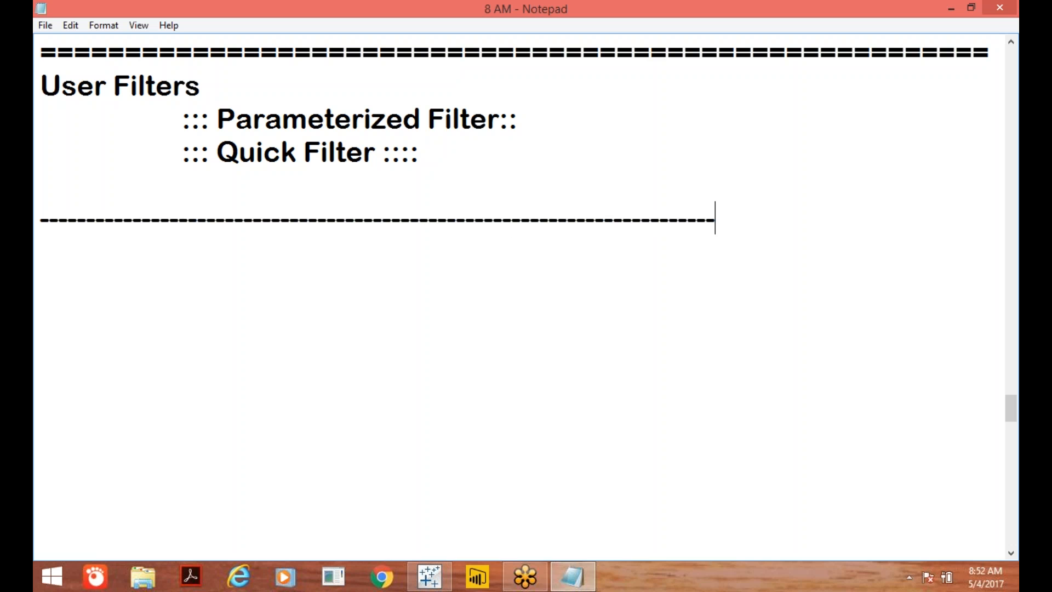
- Write "Task create a report with top ten items based Sales in the selected Department" under the dashed line
key("Return")
type("Tas")
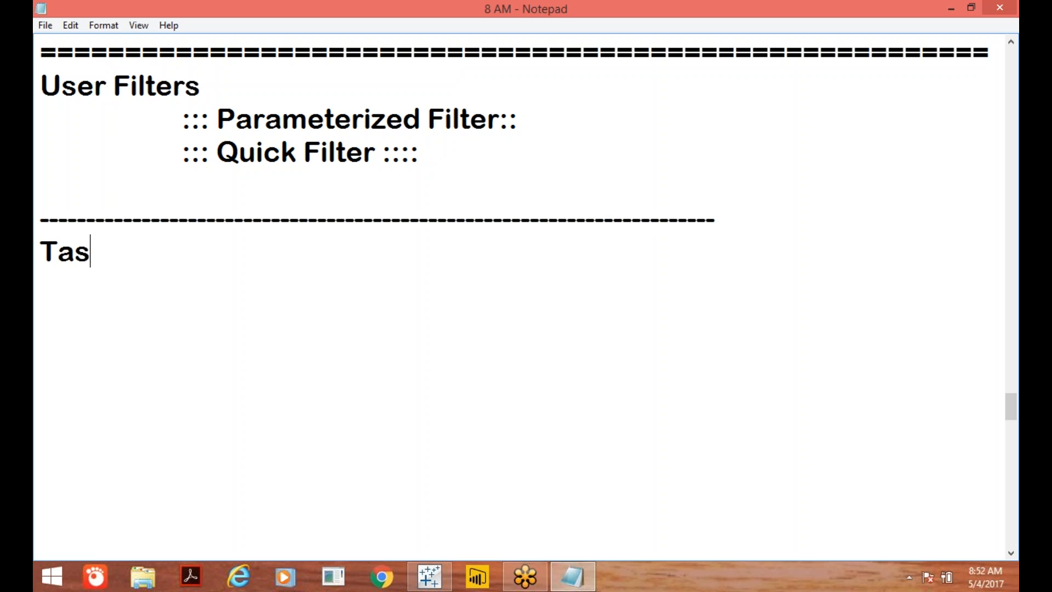
type("k cre")
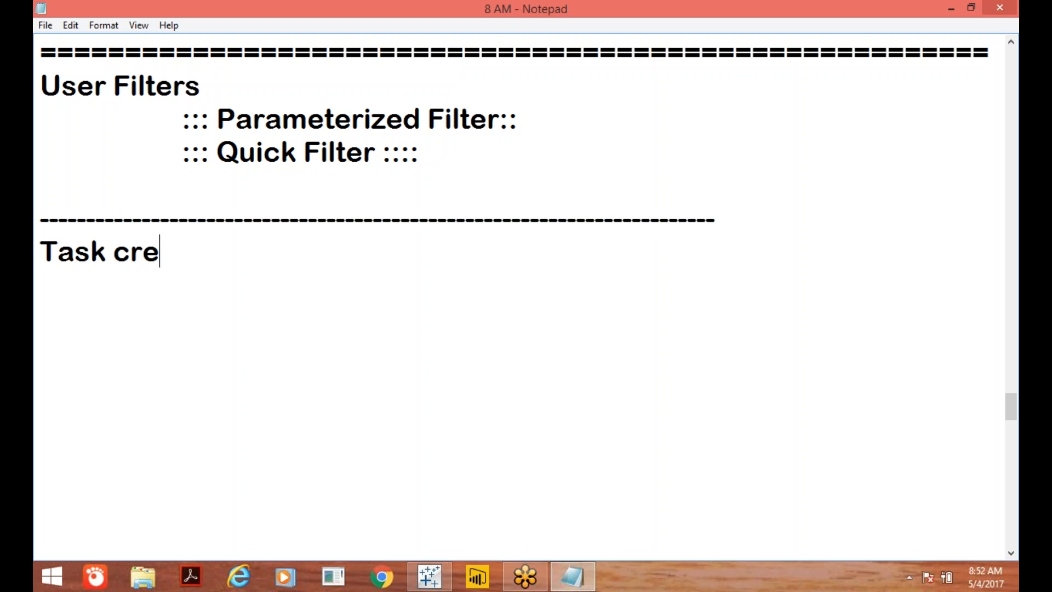
type("ate")
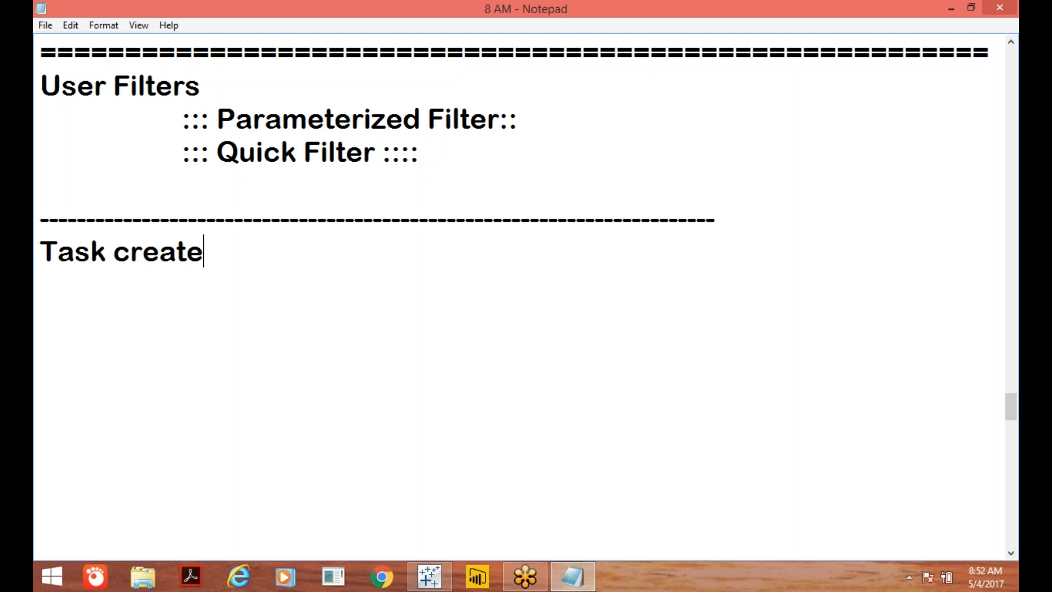
type(" a repor")
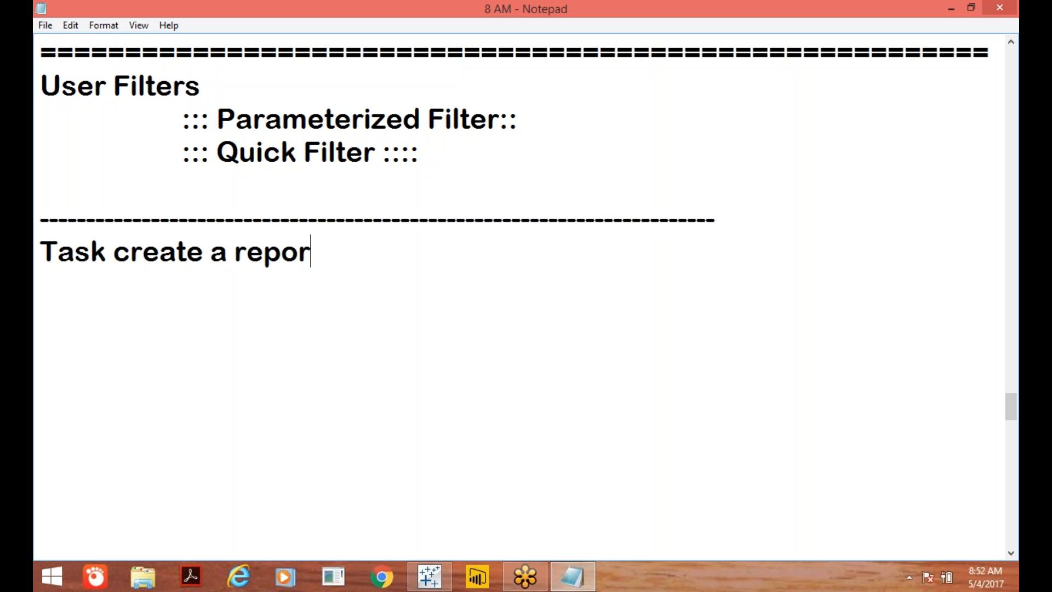
type("t with ")
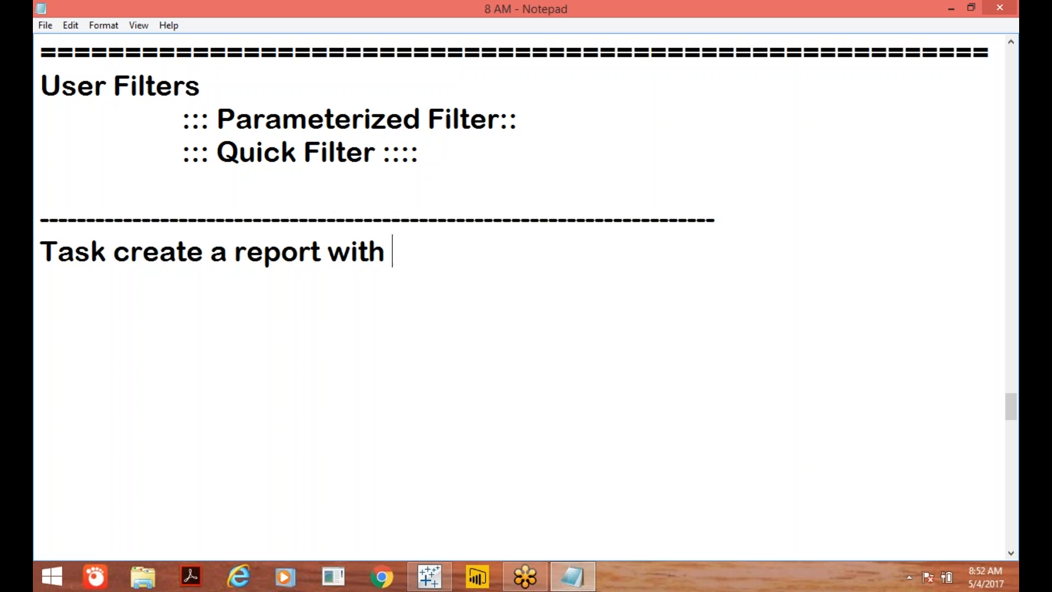
type("top ")
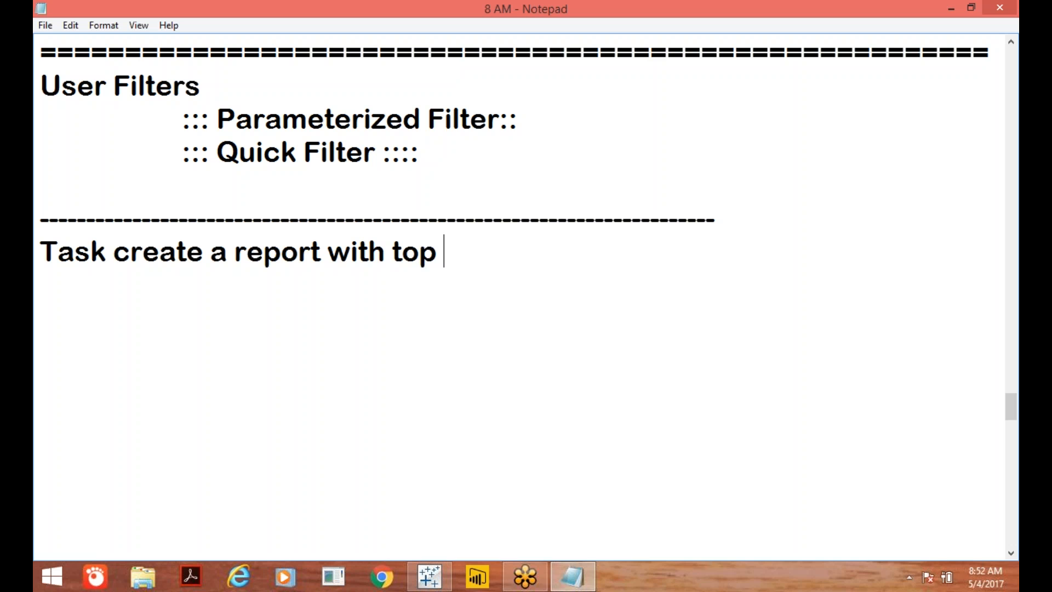
type("ten i")
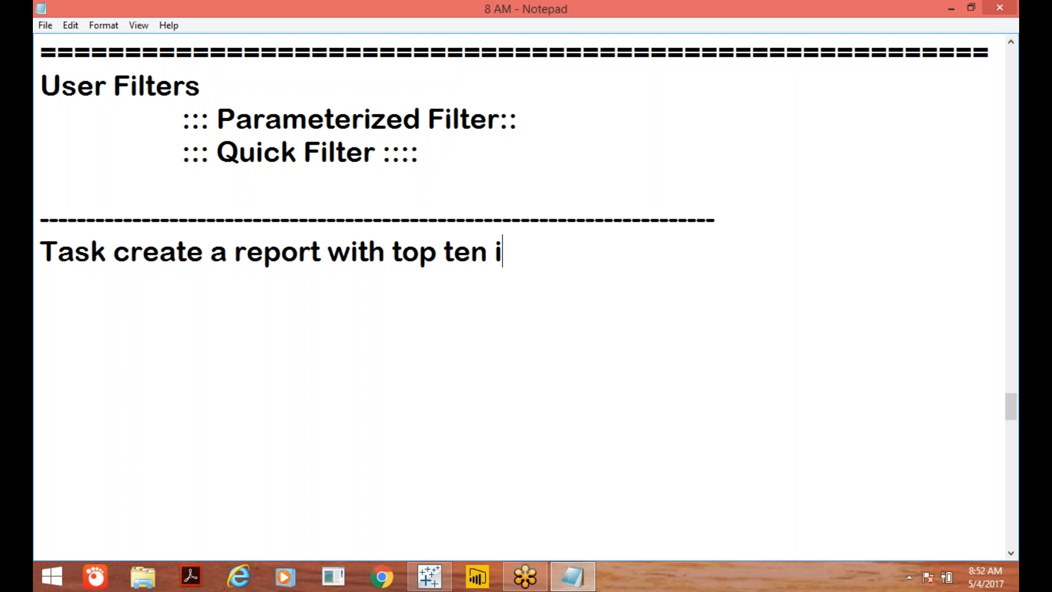
type("tm")
key("BackSpace")
type("ems ")
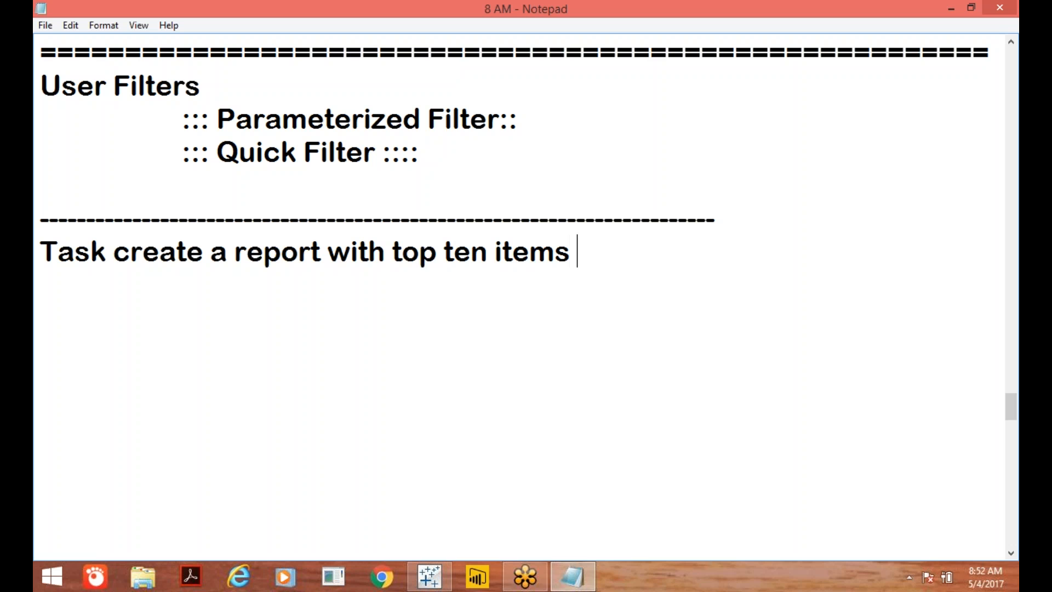
type("based S")
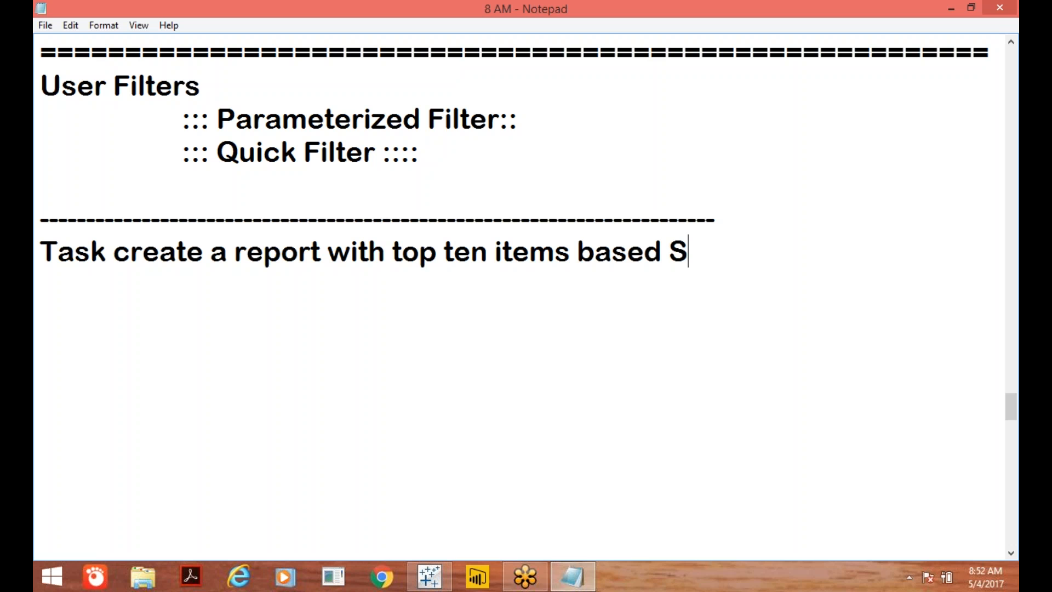
type("ales")
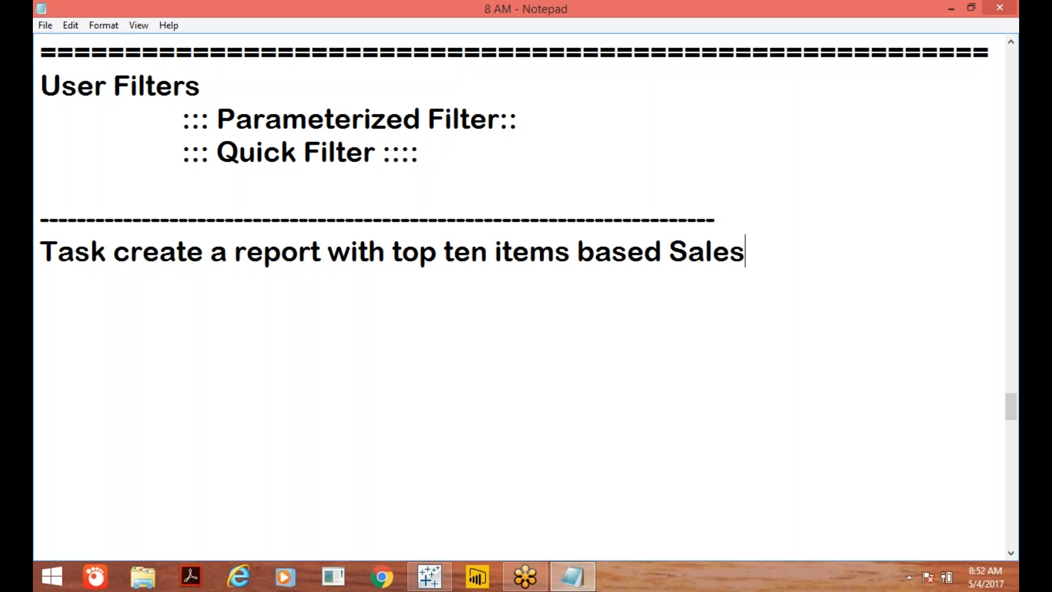
type("in the c")
key("BackSpace")
type("selected ")
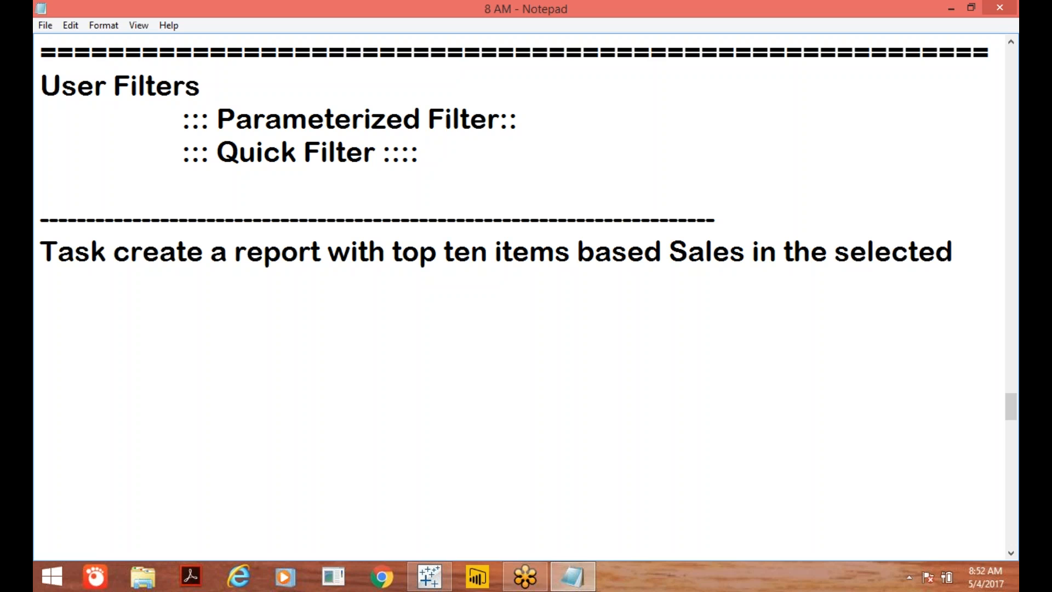
type("Depar")
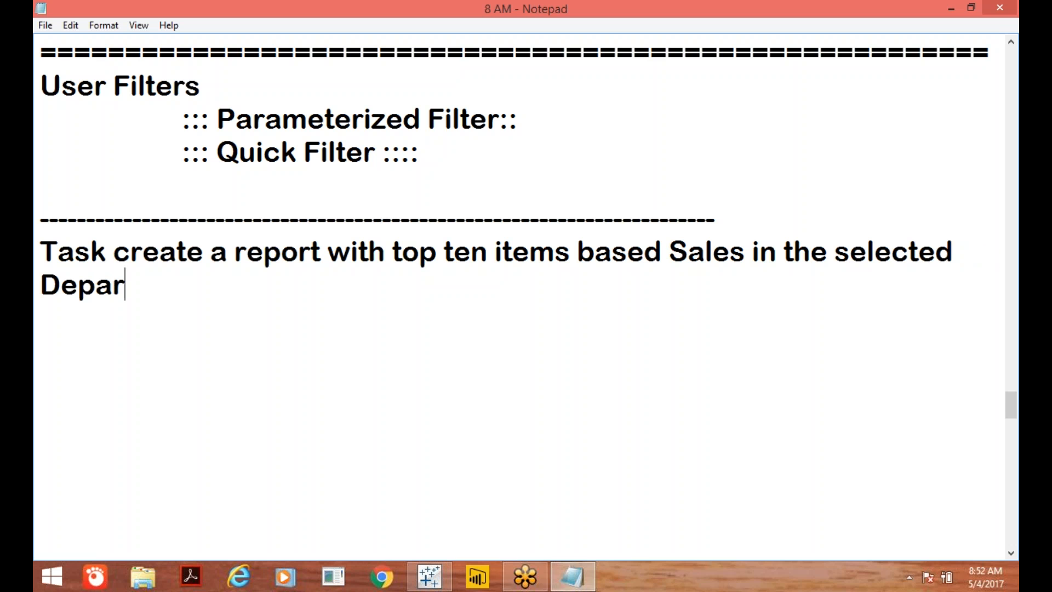
type("tment")
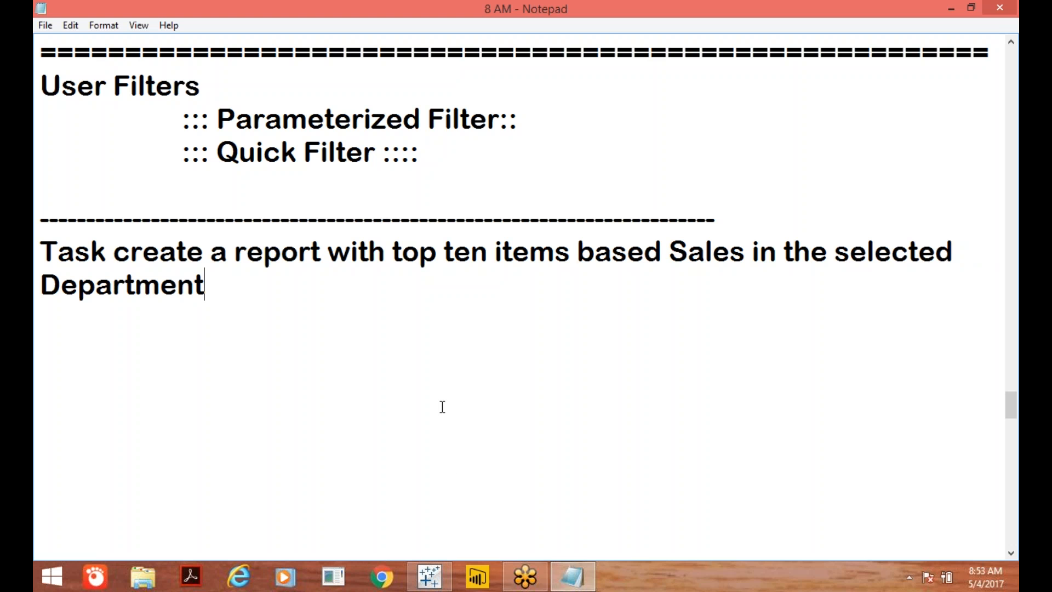
- Switch to Tableau, create a new worksheet and place Item on its rows with all members added
left_click(429, 576)
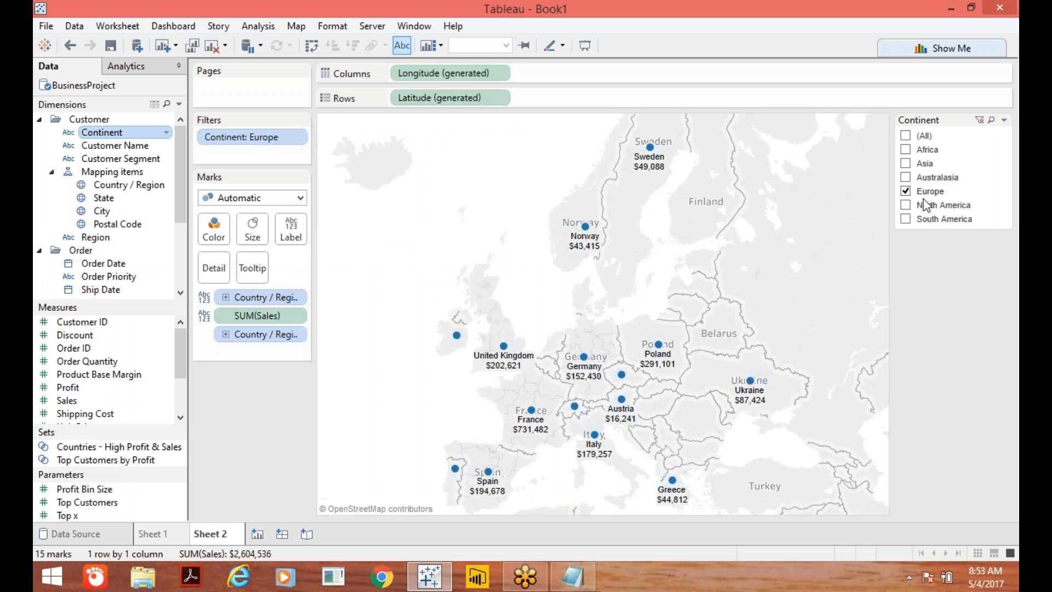
left_click(258, 537)
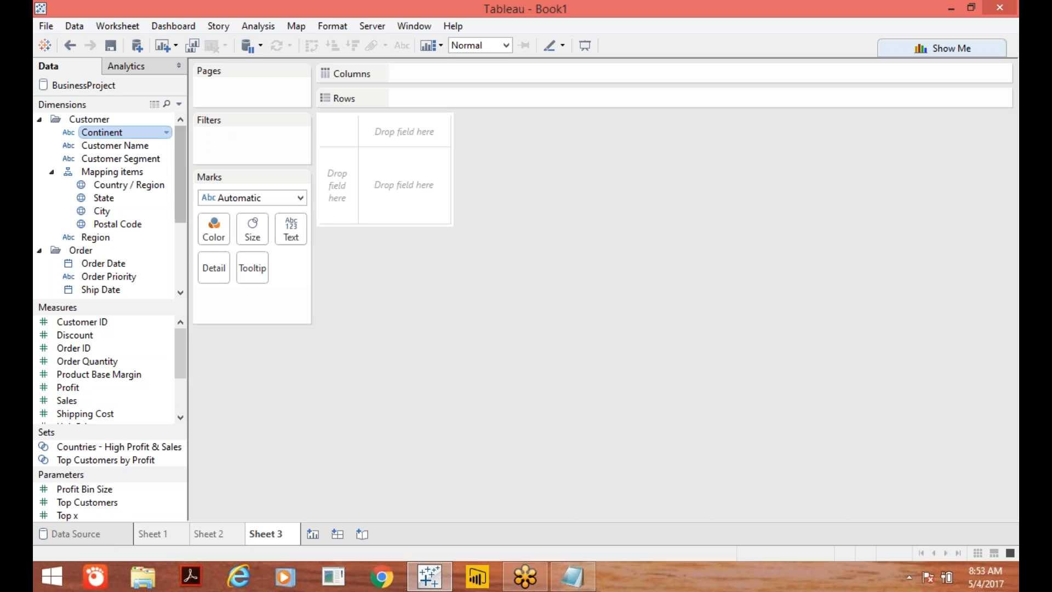
mouse_move(179, 200)
left_mouse_down()
mouse_move(184, 265)
mouse_move(419, 44)
mouse_move(419, 63)
mouse_move(455, 69)
mouse_move(438, 95)
left_mouse_up()
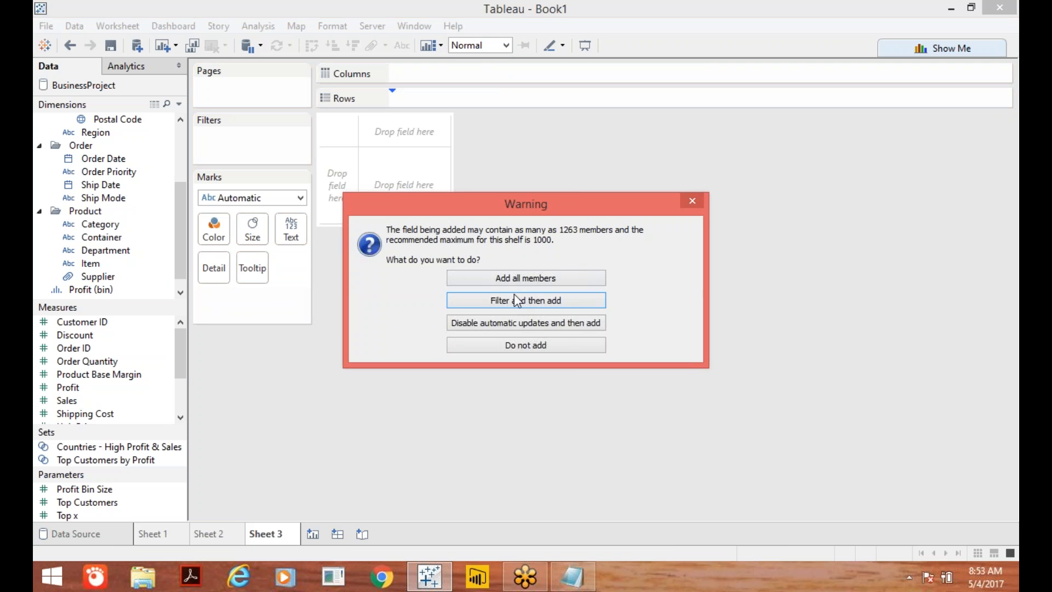
left_click(512, 278)
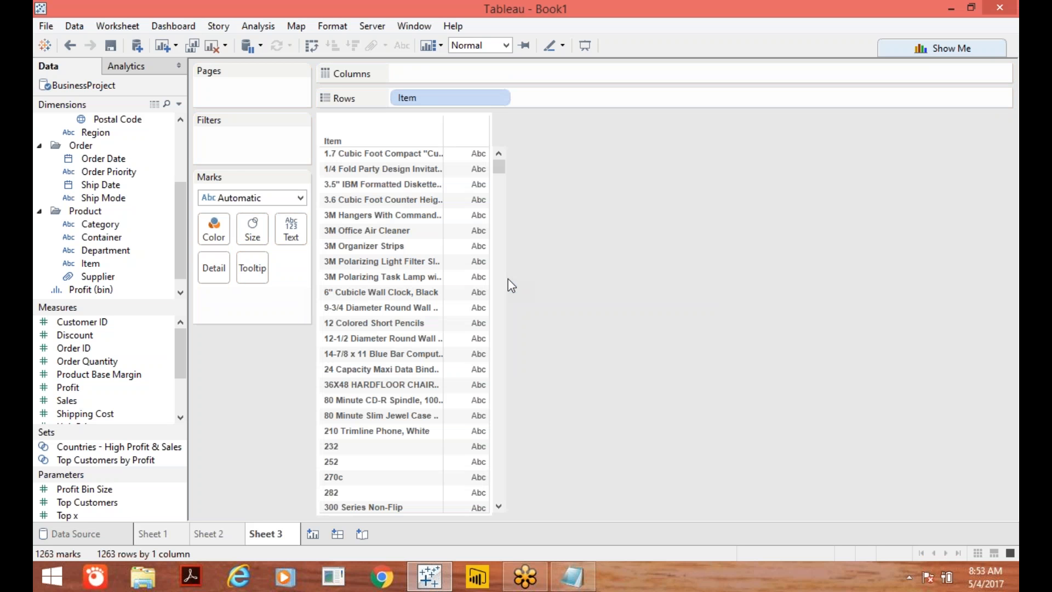
- Plot Sales per item as bars with mark labels, and group the items by Department in the rows
left_click_drag(84, 402, 436, 73)
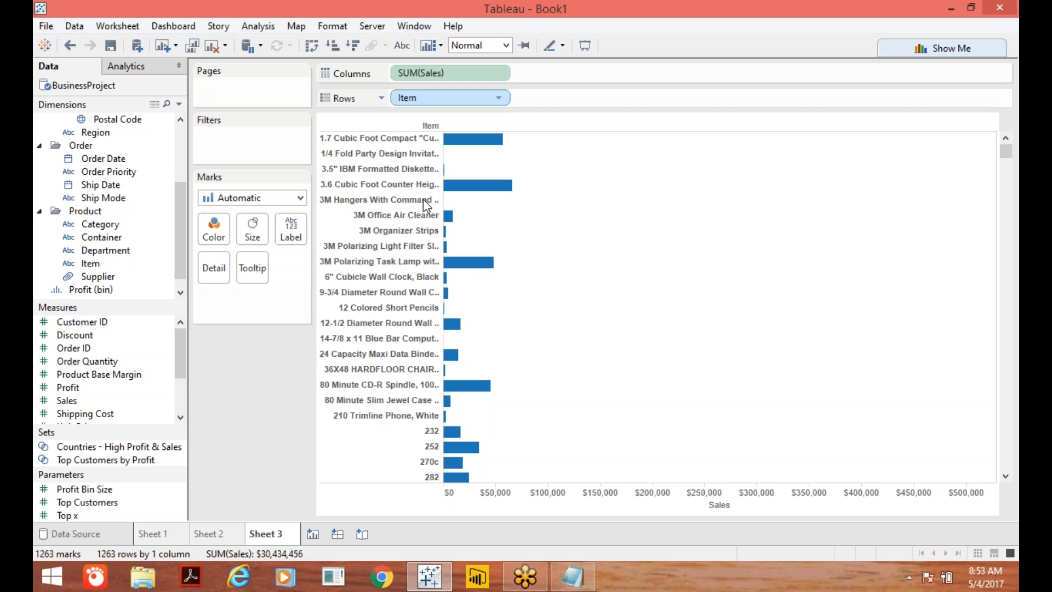
left_click(402, 46)
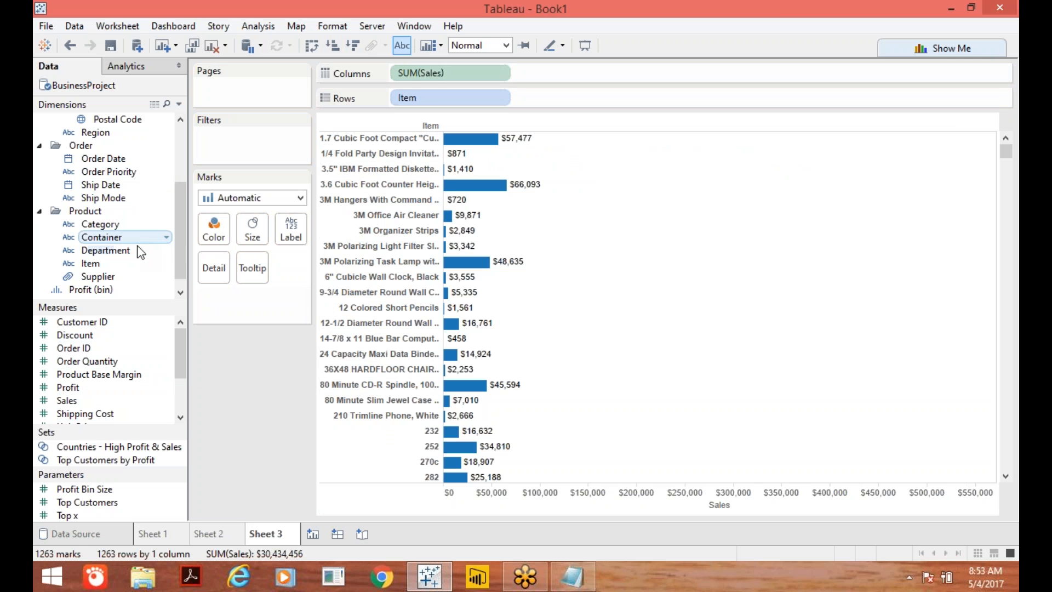
left_click_drag(134, 252, 405, 100)
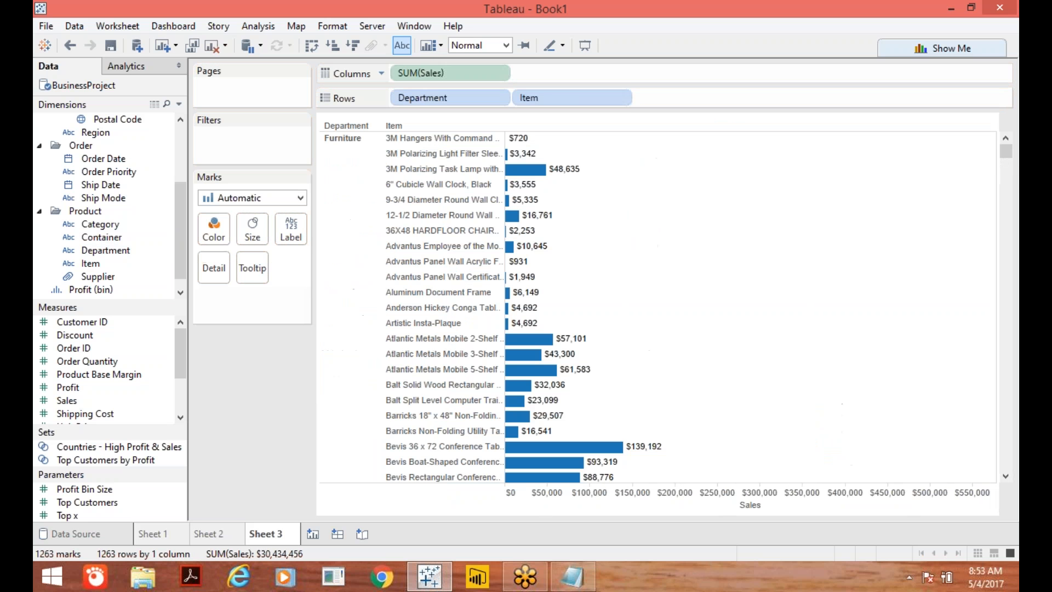
left_click_drag(1010, 156, 986, 144)
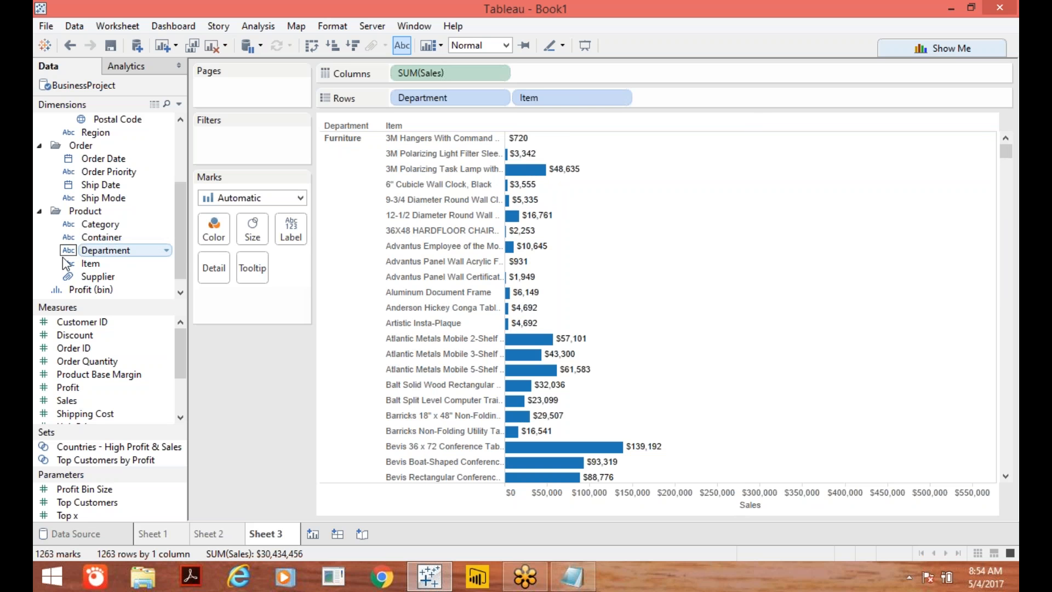
- Filter Item to the top 10 by the sum of Sales
left_click_drag(91, 263, 230, 144)
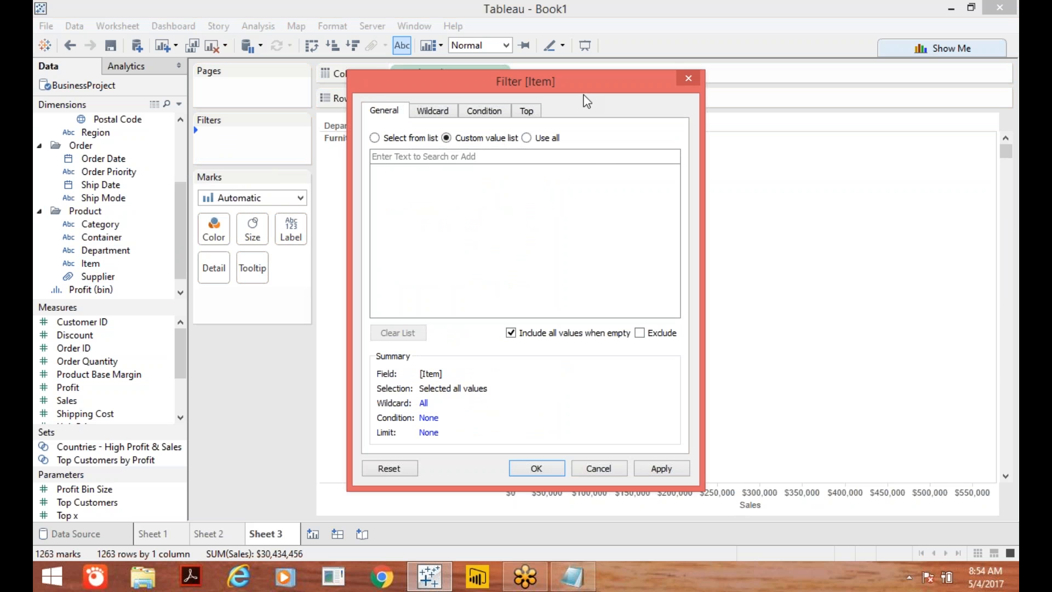
left_click(526, 112)
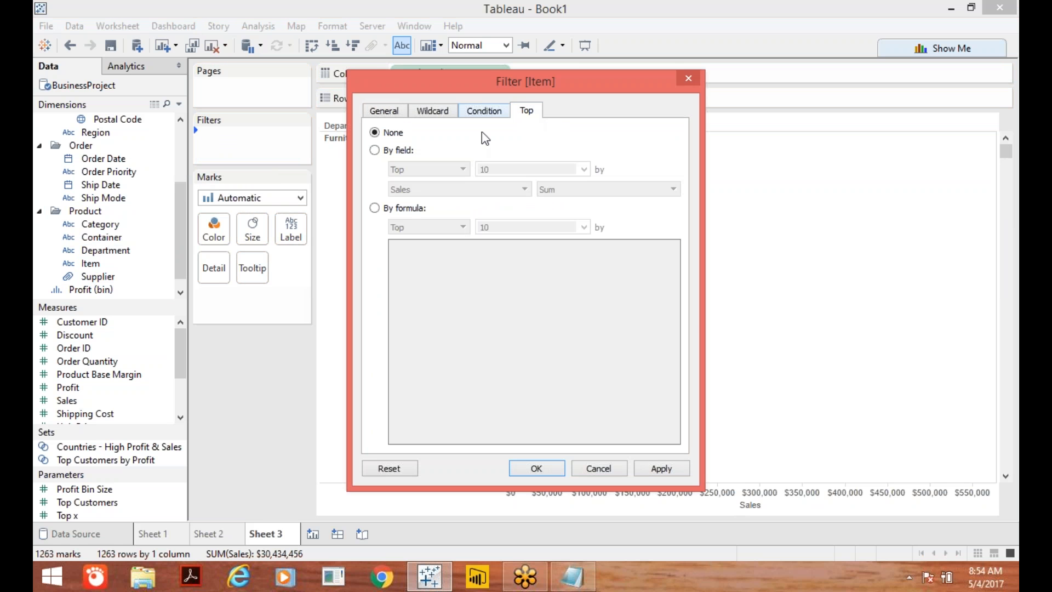
left_click(375, 150)
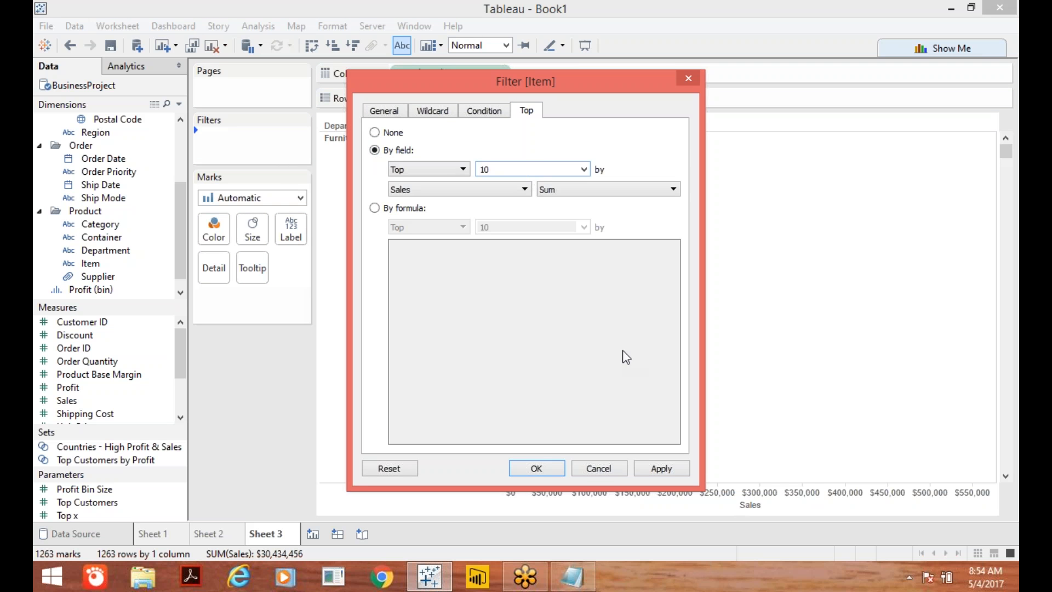
left_click(660, 470)
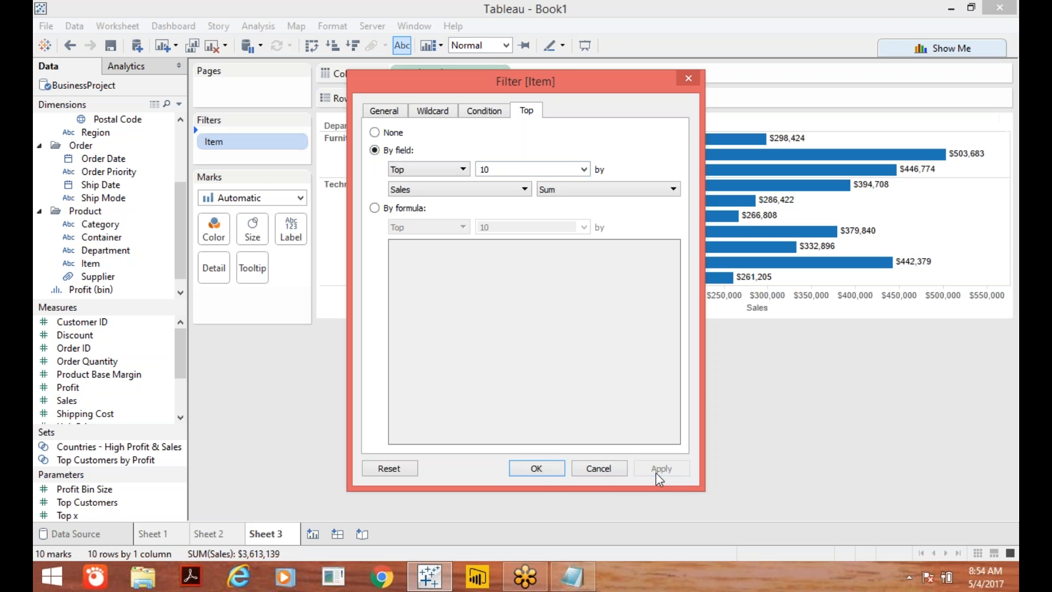
left_click(536, 470)
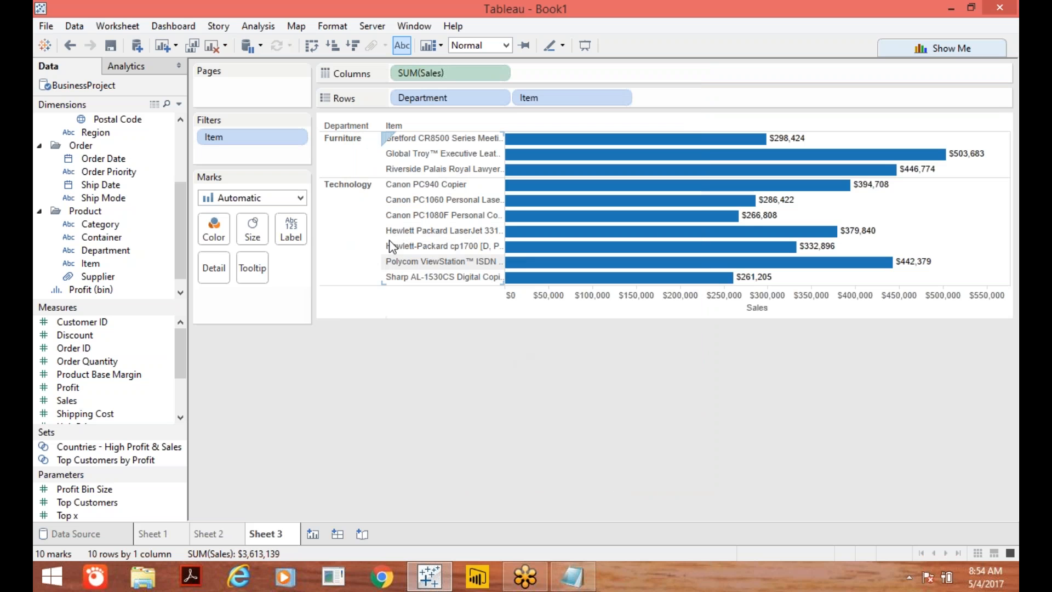
mouse_move(560, 160)
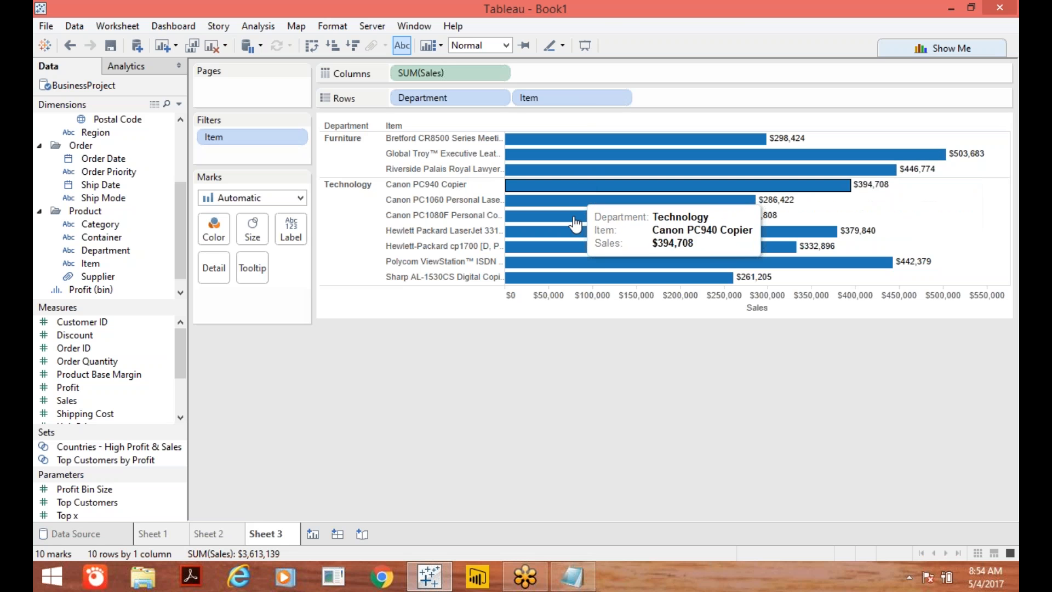
mouse_move(578, 268)
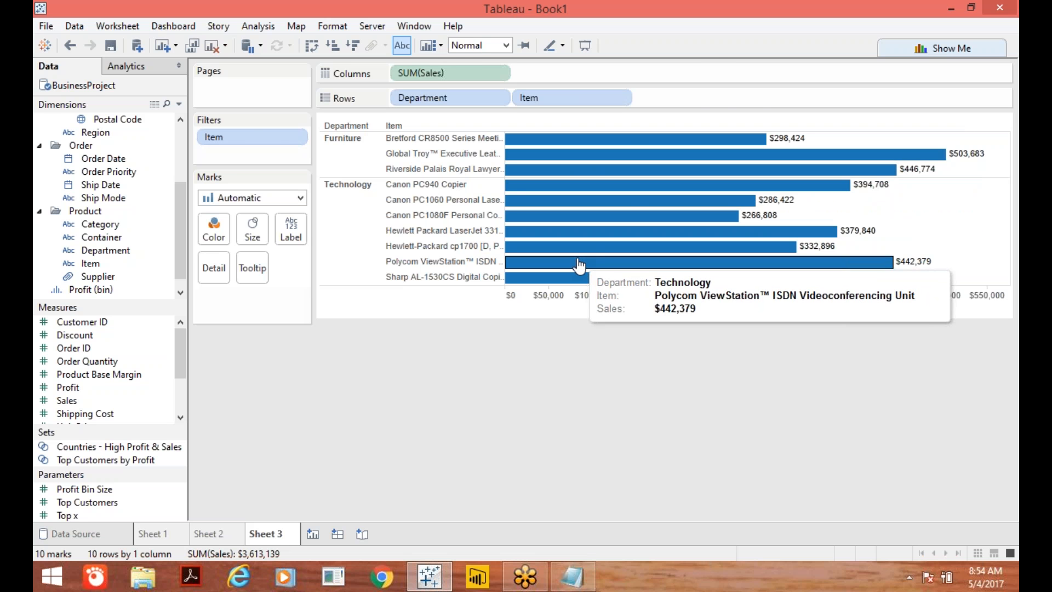
- Recheck the task text in Notepad, return to Tableau and show a quick filter for Department
left_click(572, 585)
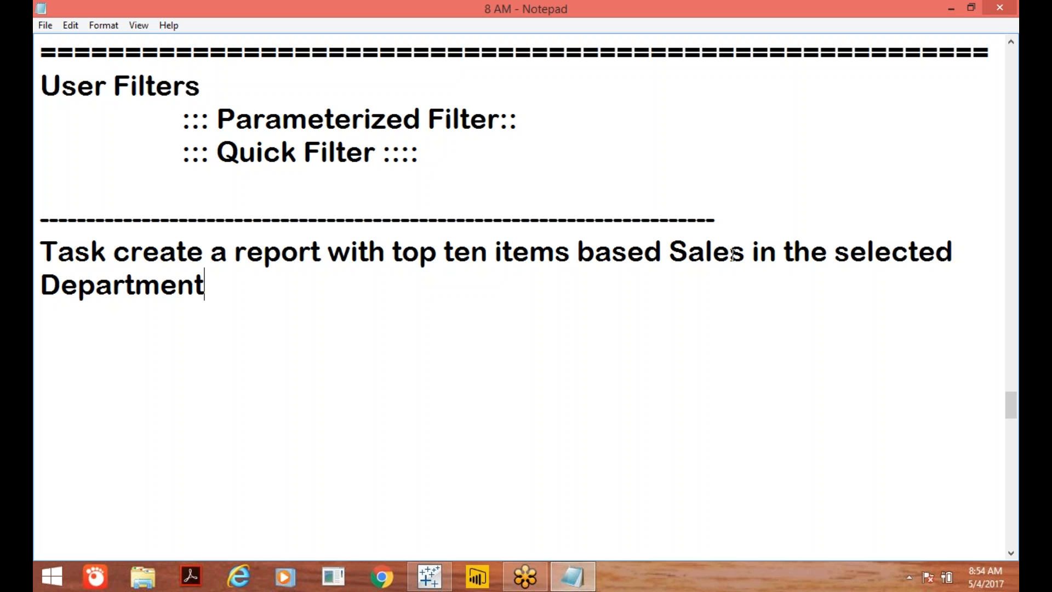
left_click(427, 583)
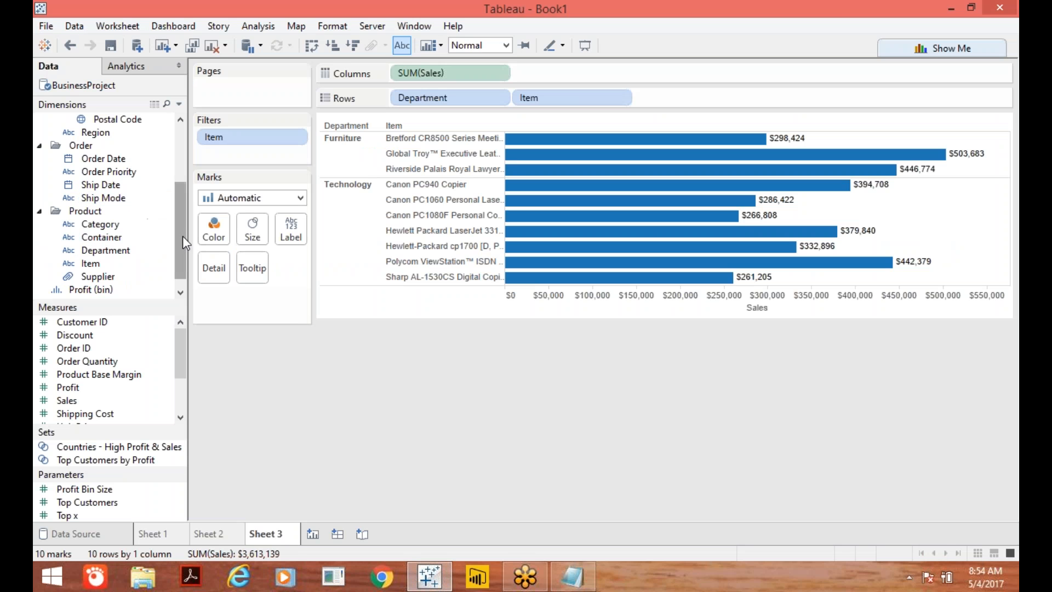
left_click(167, 251)
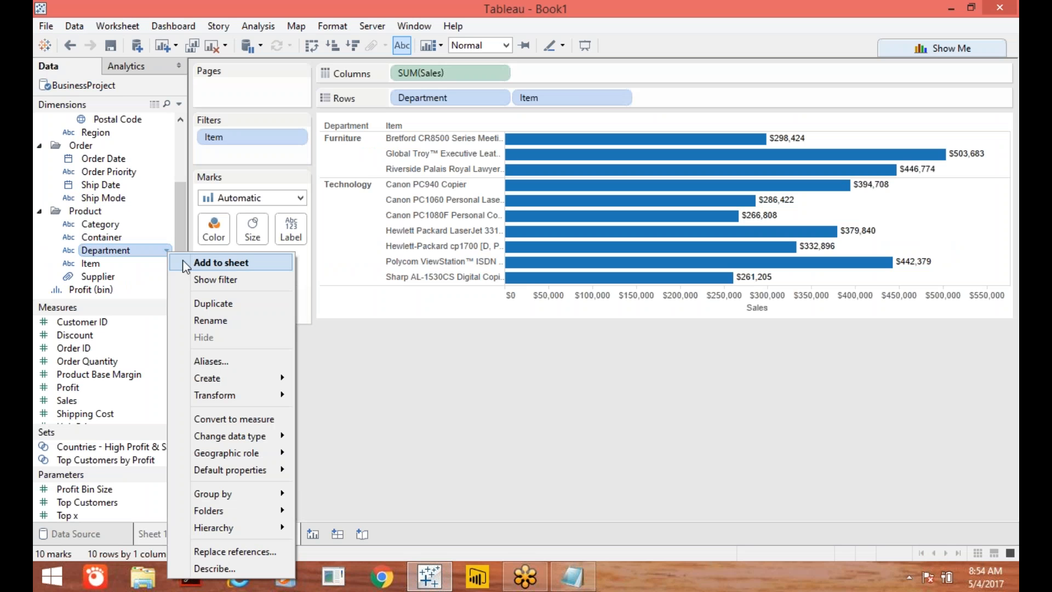
left_click(212, 281)
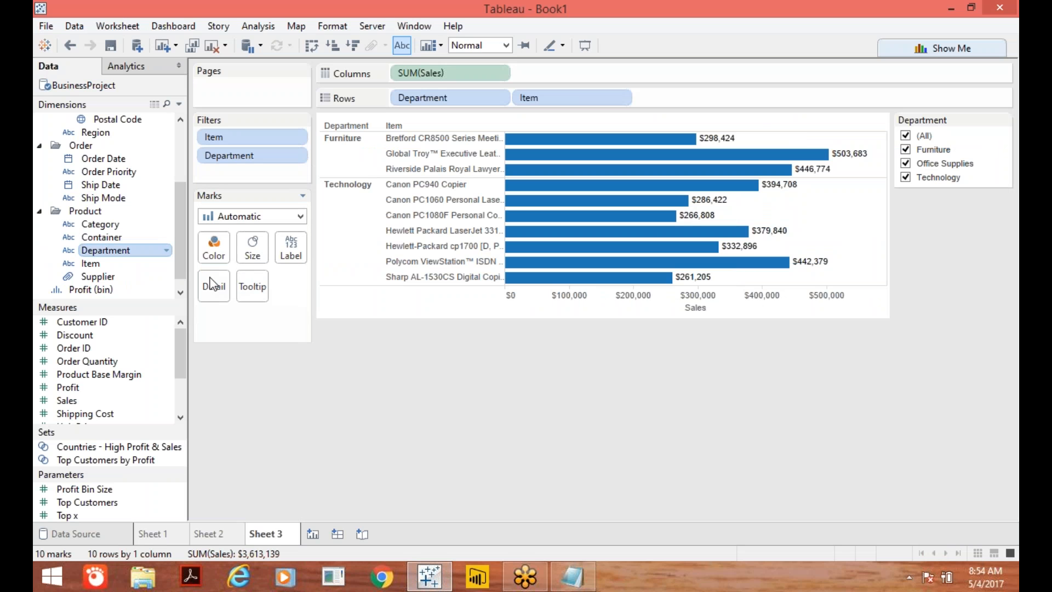
mouse_move(631, 187)
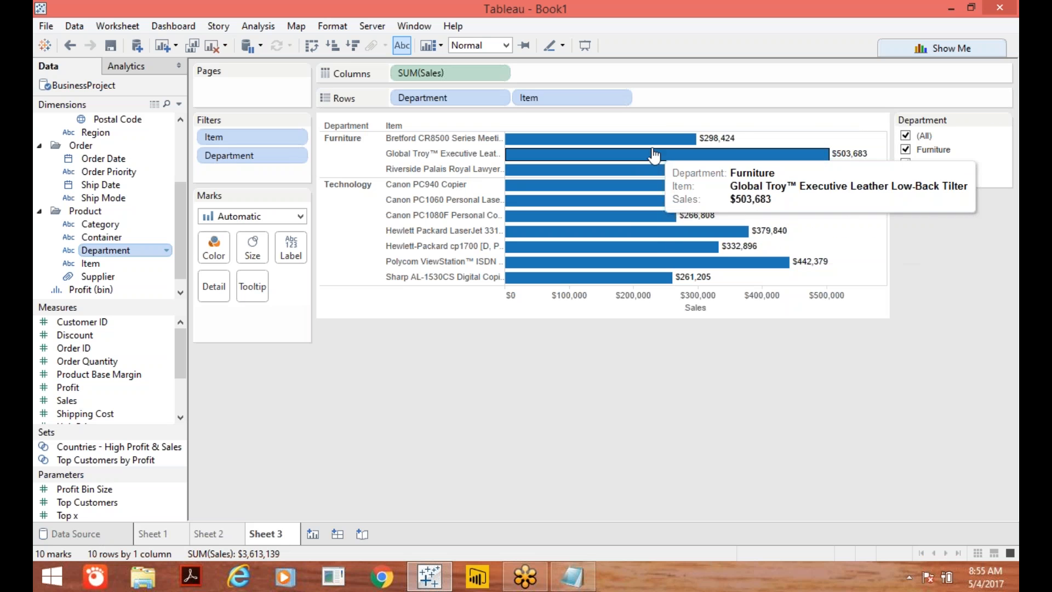
mouse_move(661, 201)
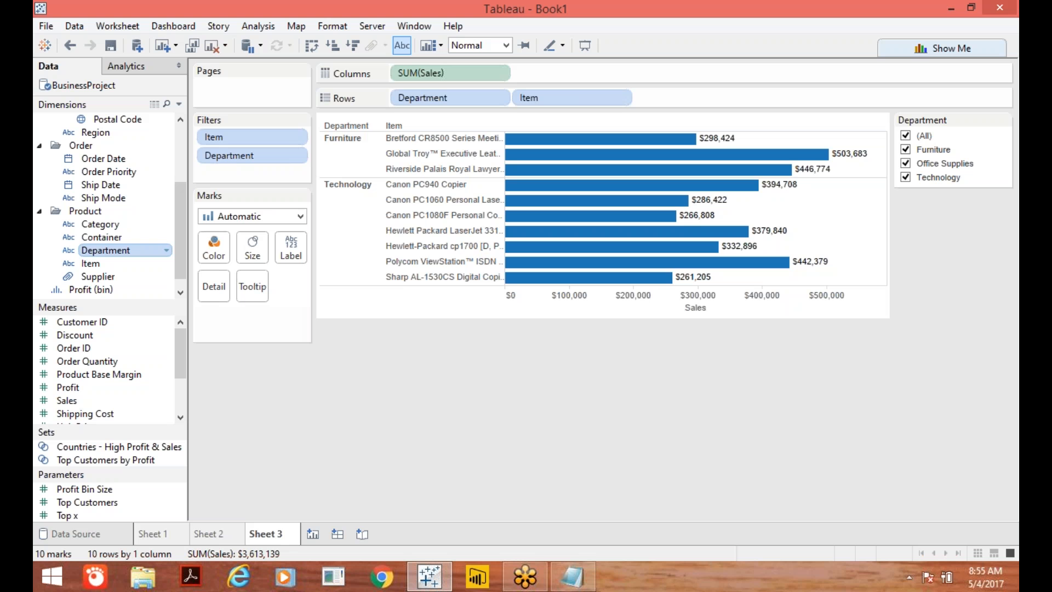
- Test the Department quick filter with Furniture, Technology and Office Supplies one at a time, and reselect all departments
left_click(905, 136)
left_click(906, 149)
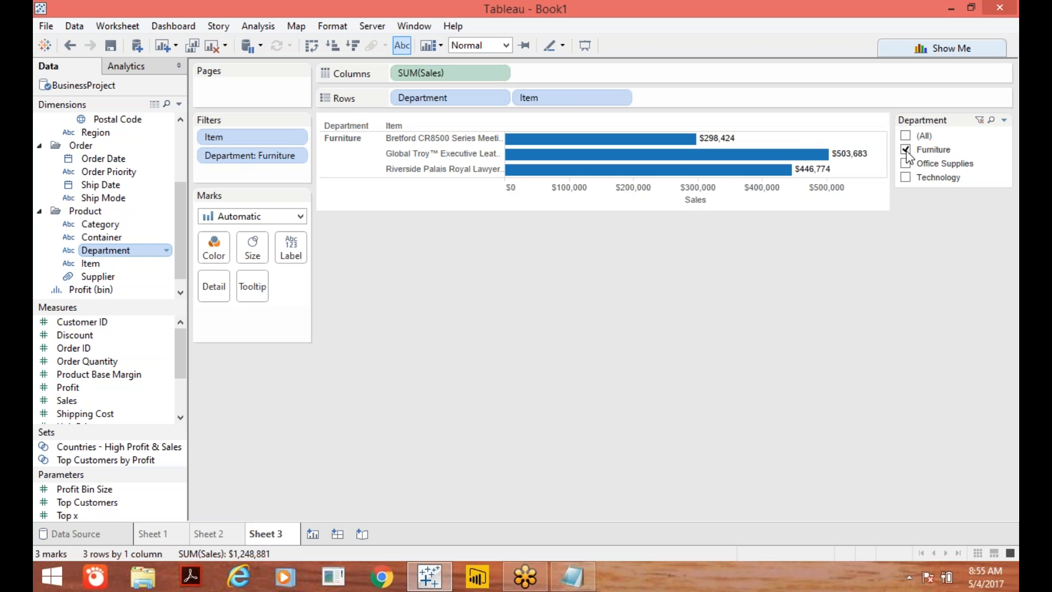
left_click(906, 150)
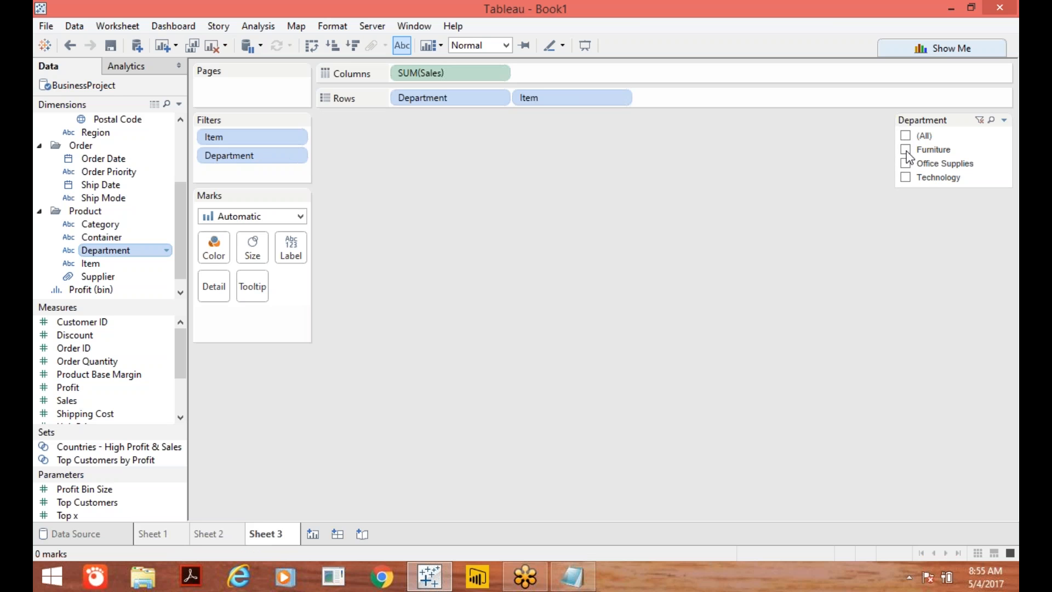
left_click(906, 178)
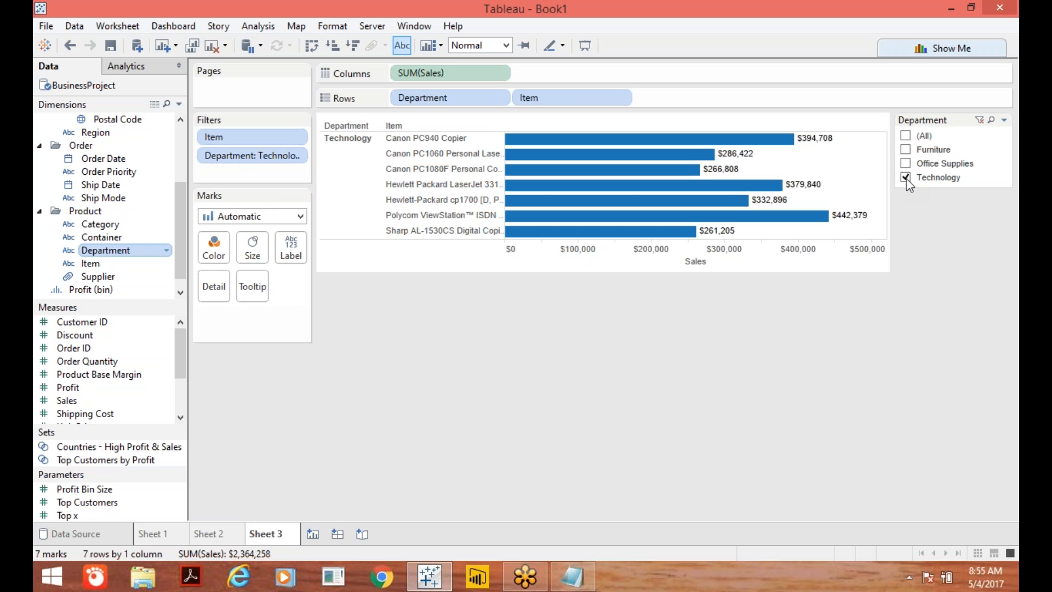
left_click(905, 178)
left_click(906, 163)
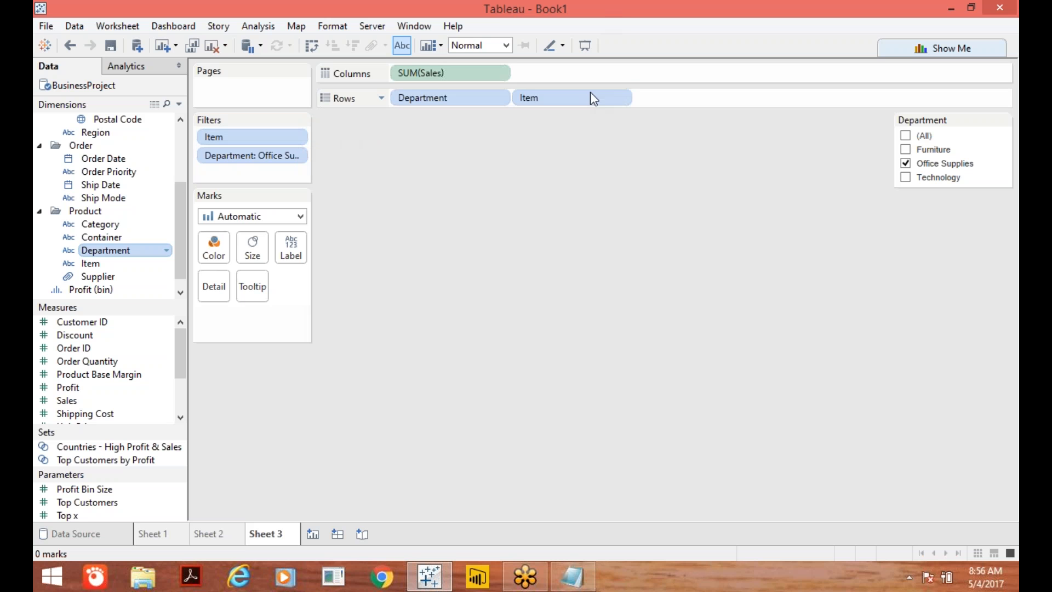
left_click(906, 136)
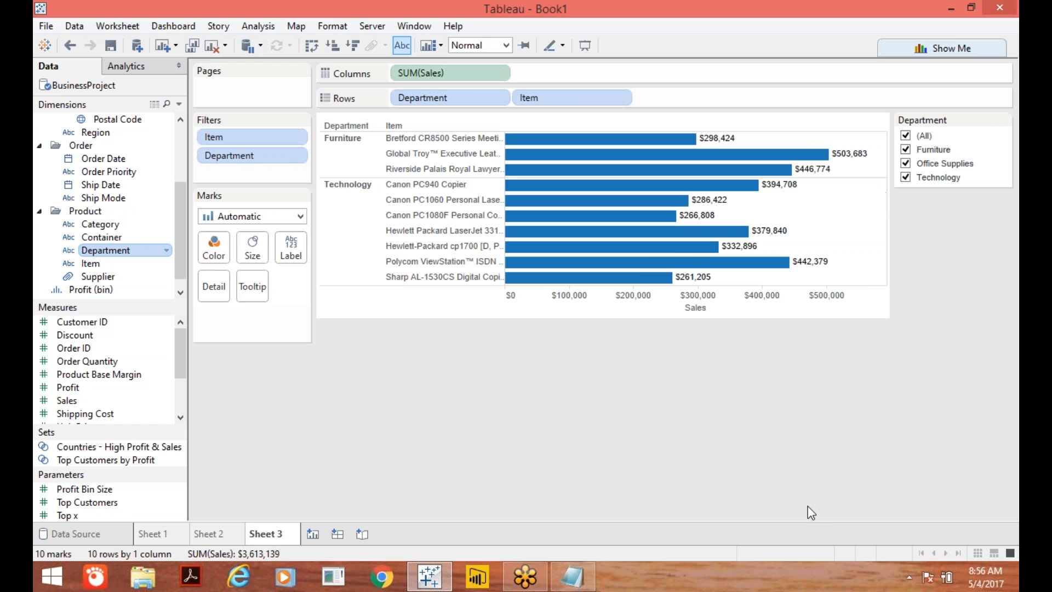
- Switch to Notepad and add the indented heading "Context Filter:::" beneath the task text
left_click(573, 576)
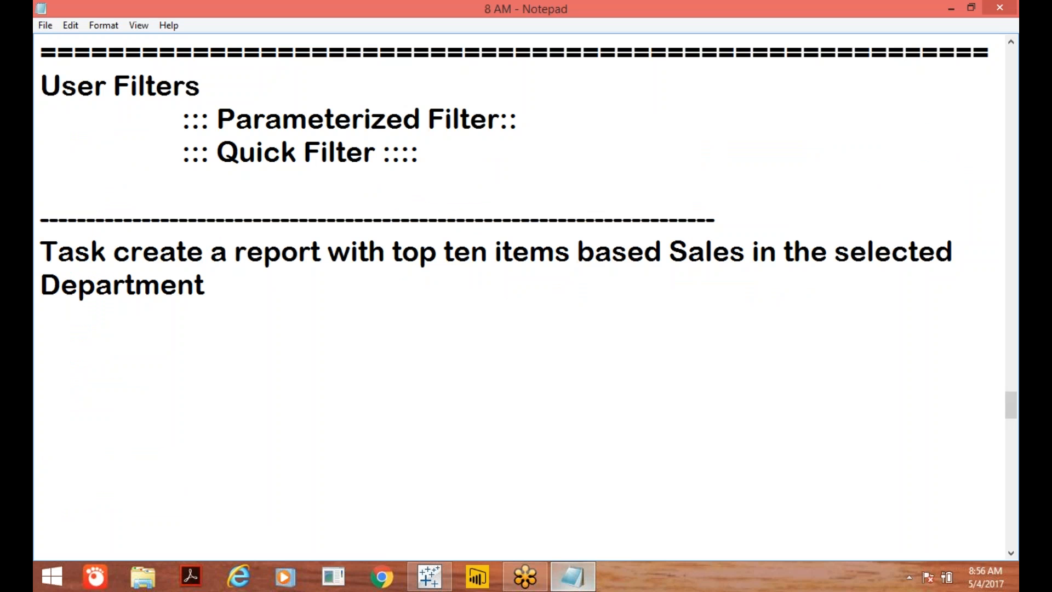
key("Return")
key("Return")
key("Tab")
type("Co")
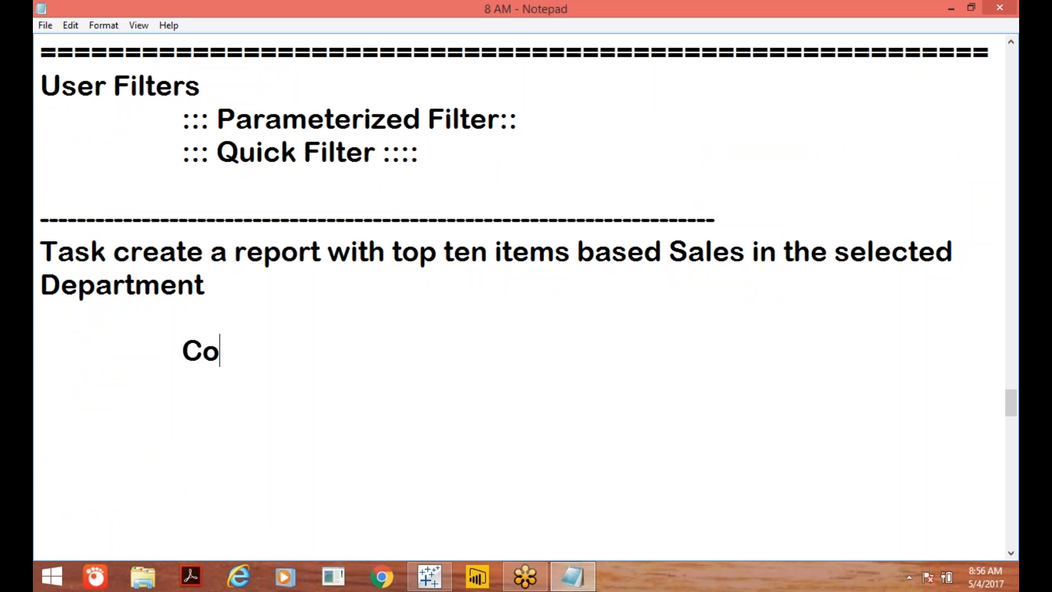
type("ntext F")
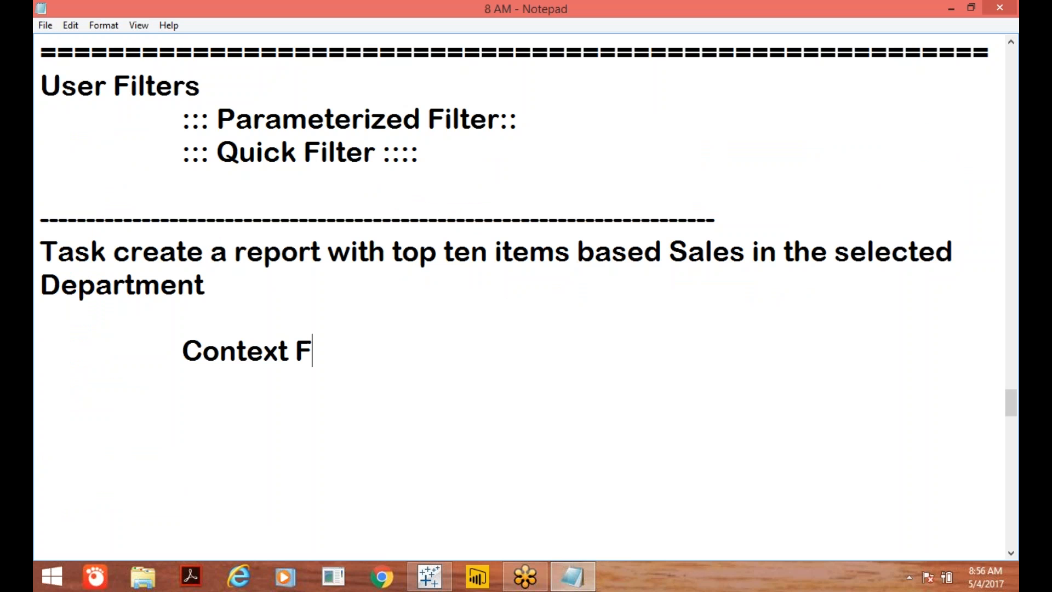
type("ilter")
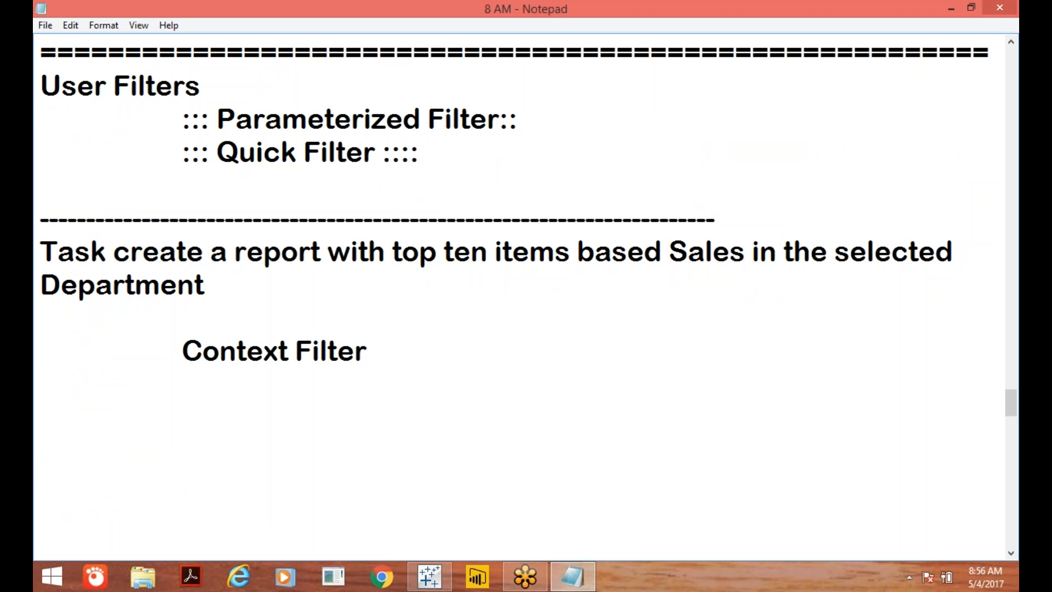
type(":::")
key("Return")
key("Tab")
- Glance at the Tableau sheet, return to Notepad and add the note "* Identify Dependent and Independent Filters" under the Context Filter heading
left_click(432, 579)
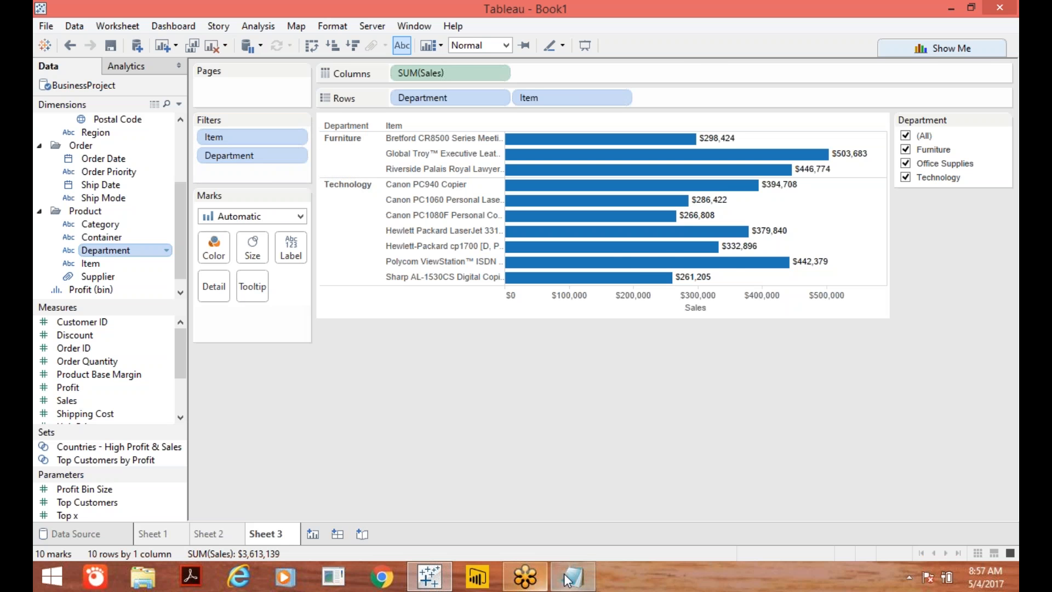
left_click(577, 583)
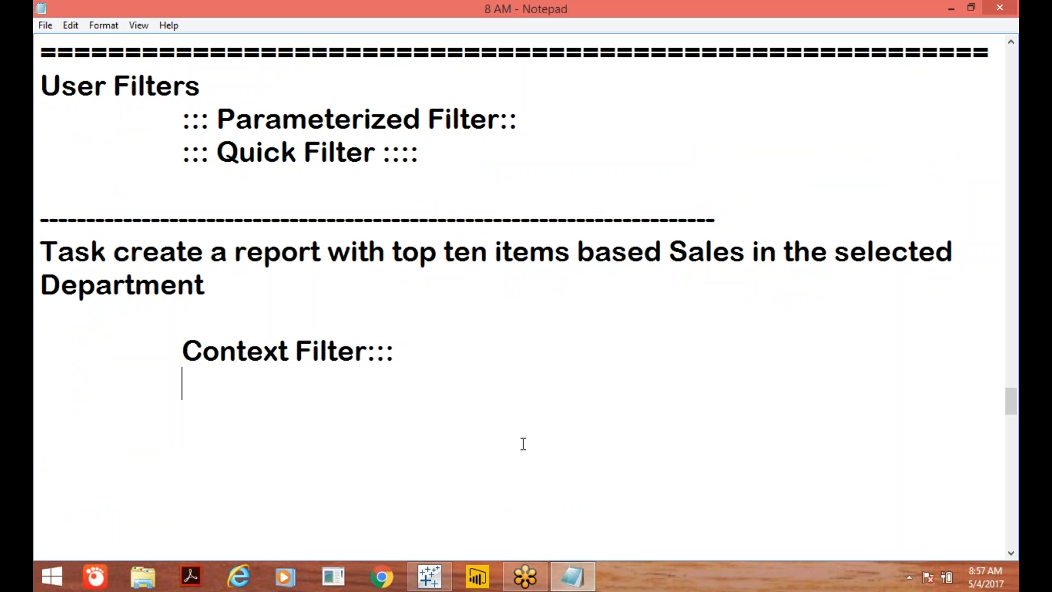
key("Return")
key("Tab")
type("* Id")
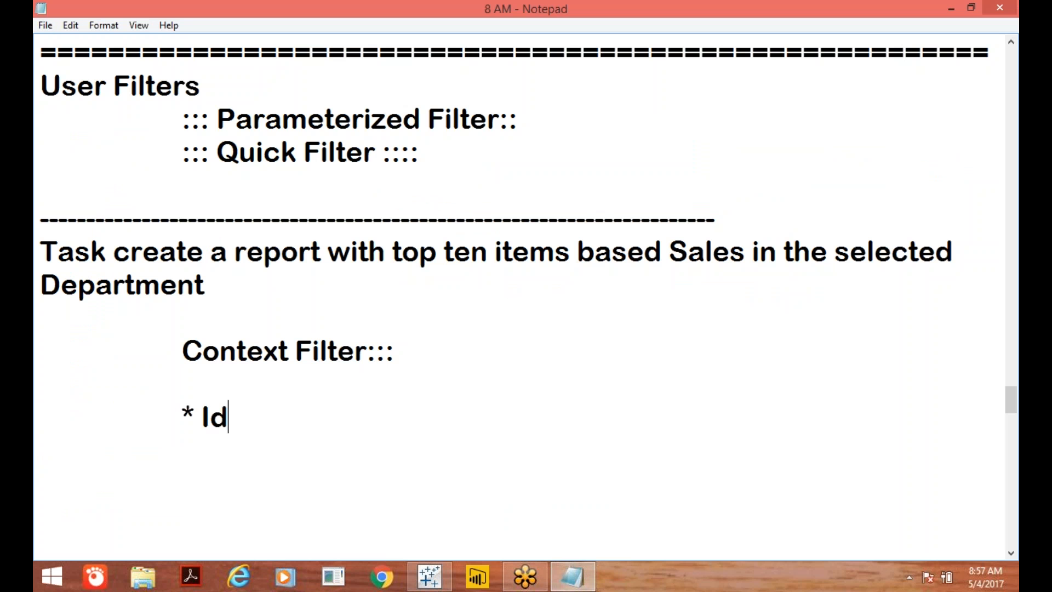
type("entify ")
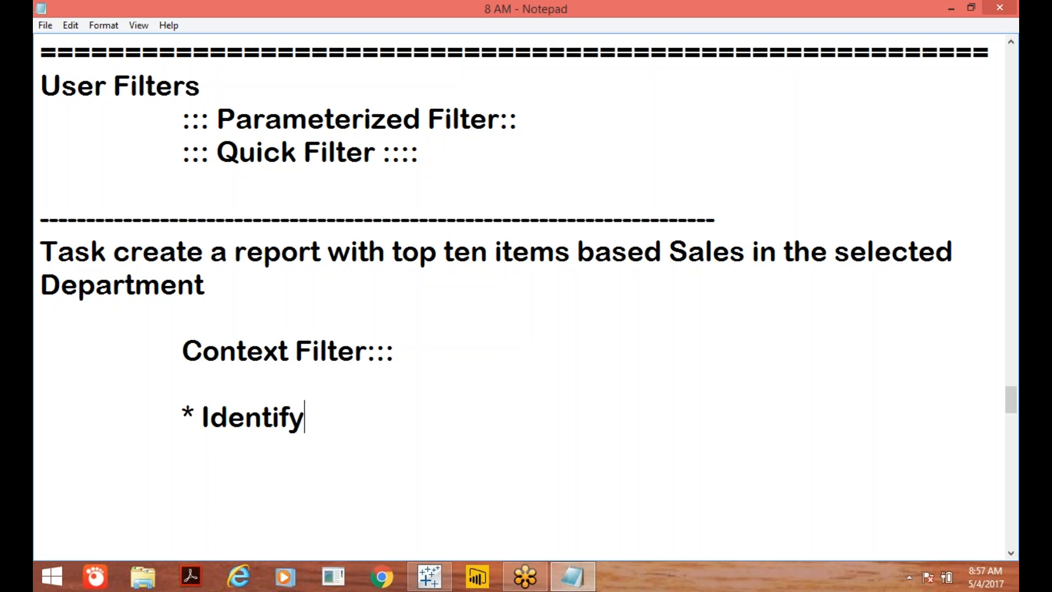
type("Dep")
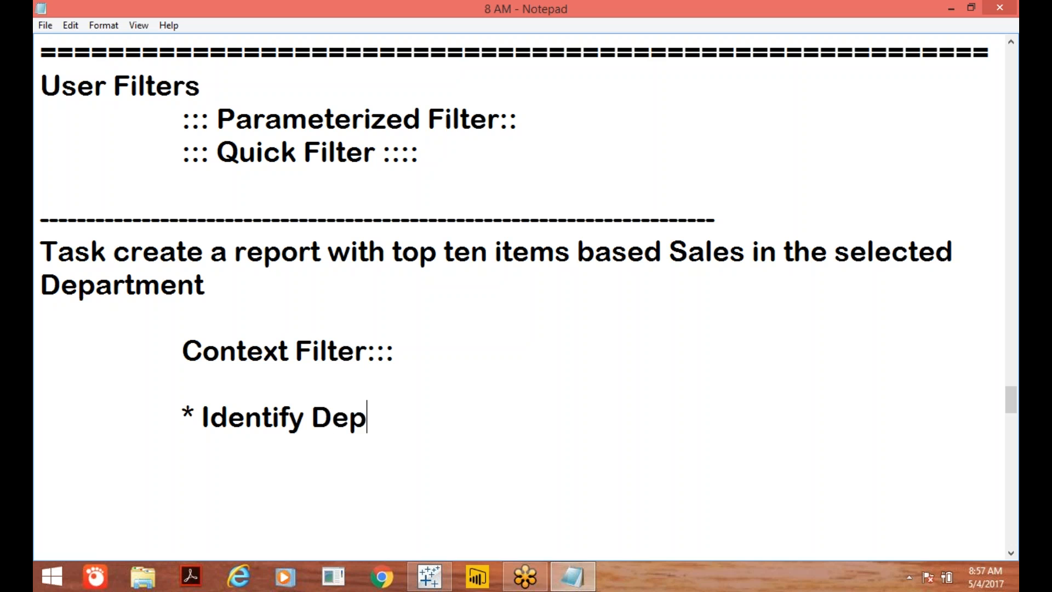
type("endent and Independent Filters")
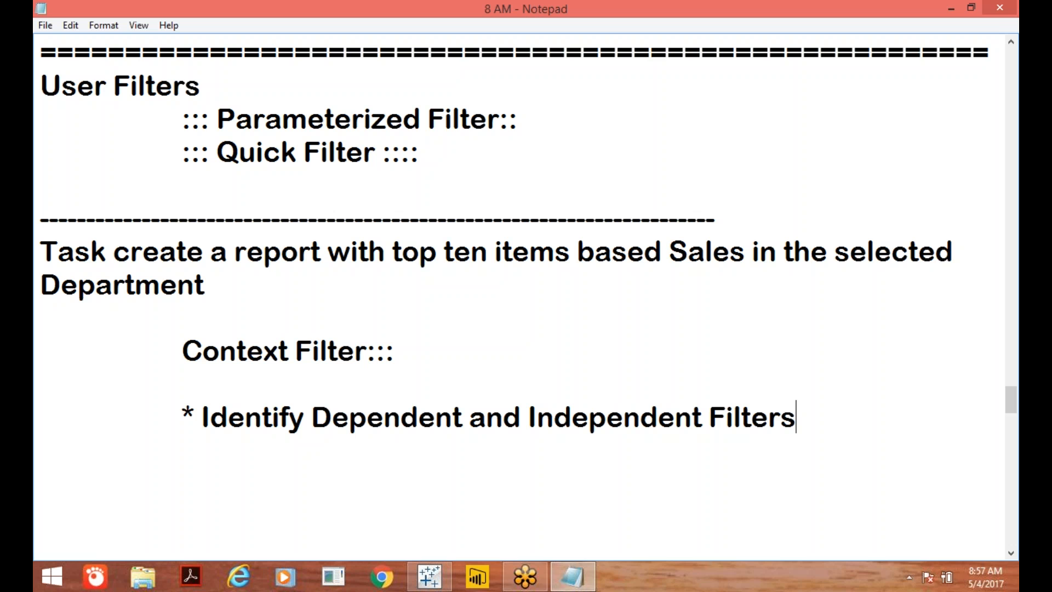
- Review the filters in Tableau, return to Notepad and add a second note, "* Make Independent Field as "Context""
left_click(430, 575)
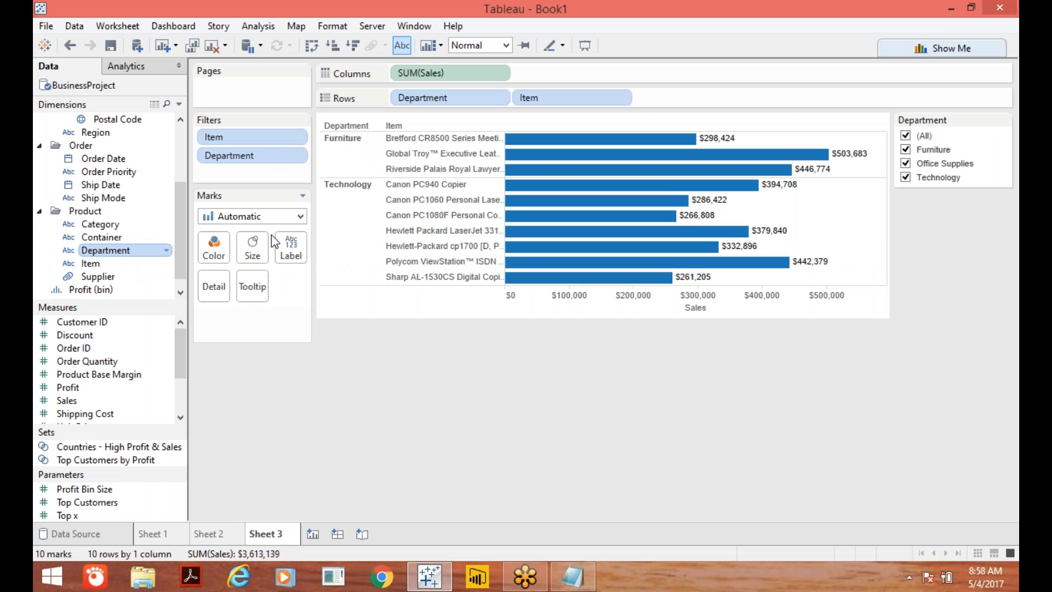
left_click(570, 585)
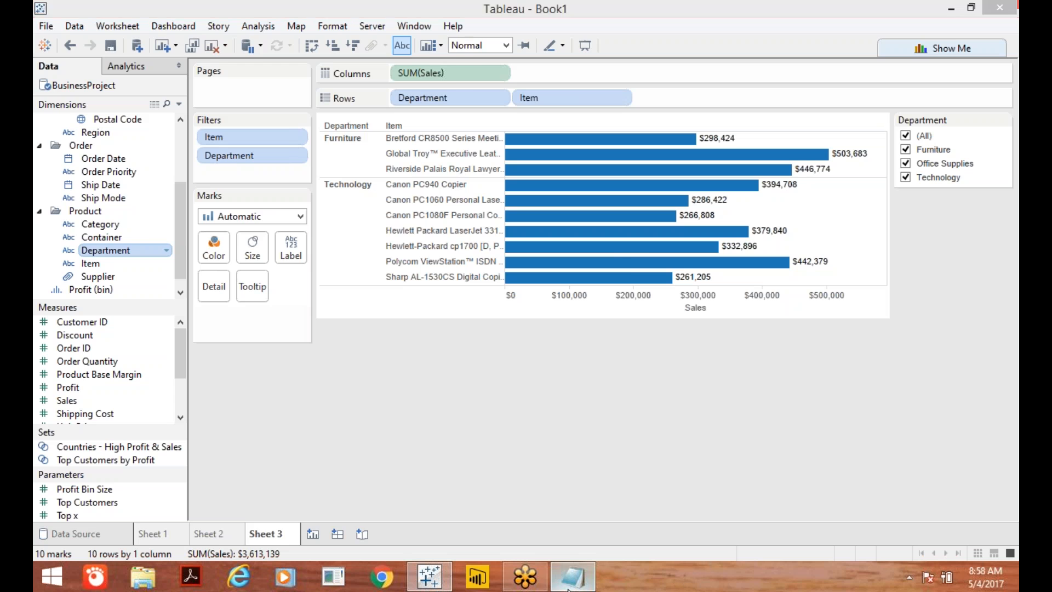
key("Tab")
type("* Mae")
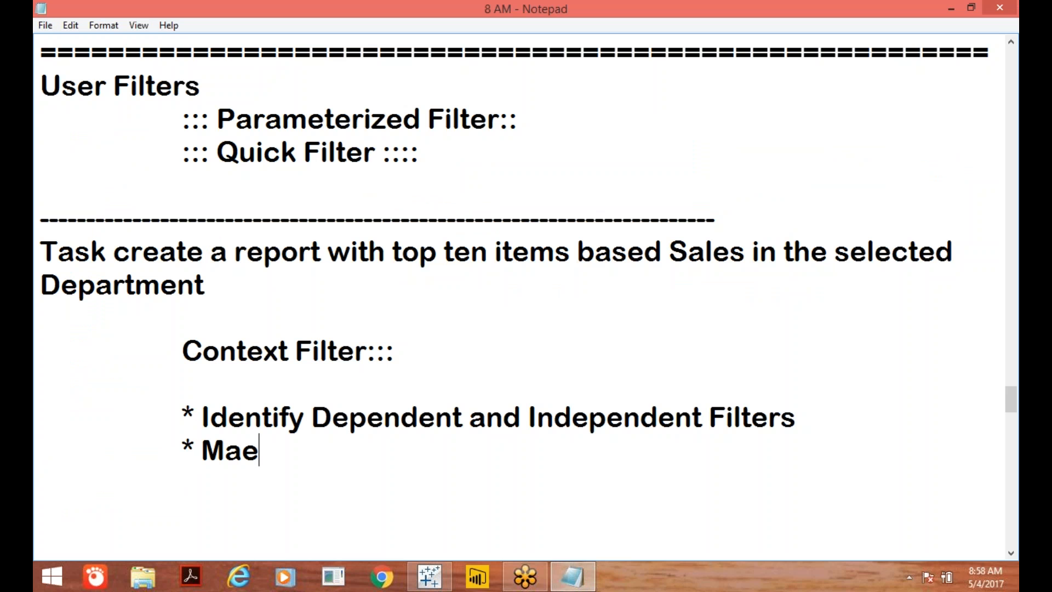
key("BackSpace")
type("ke Independ")
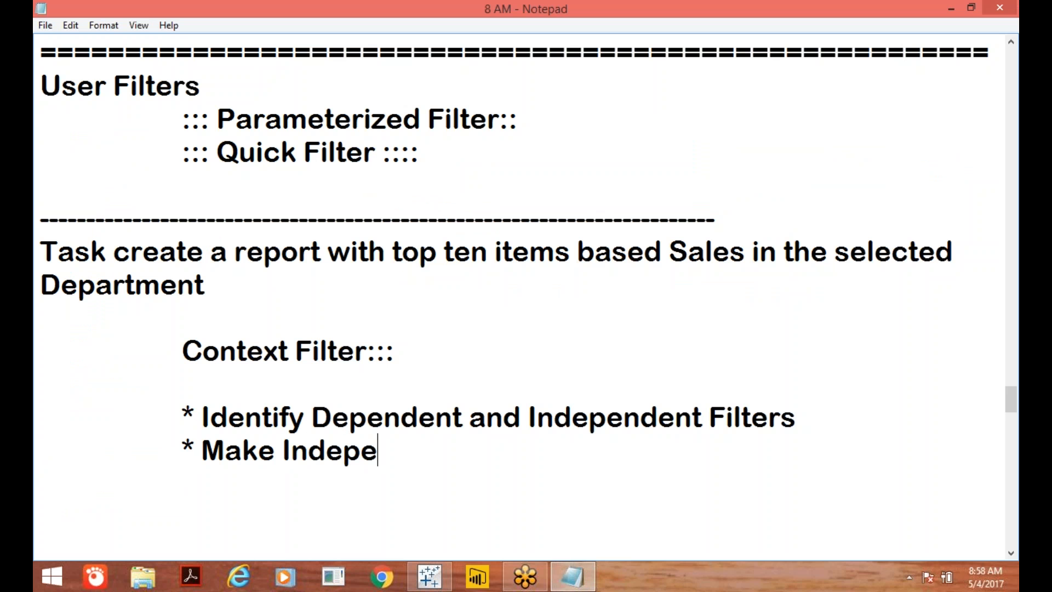
type("ent F")
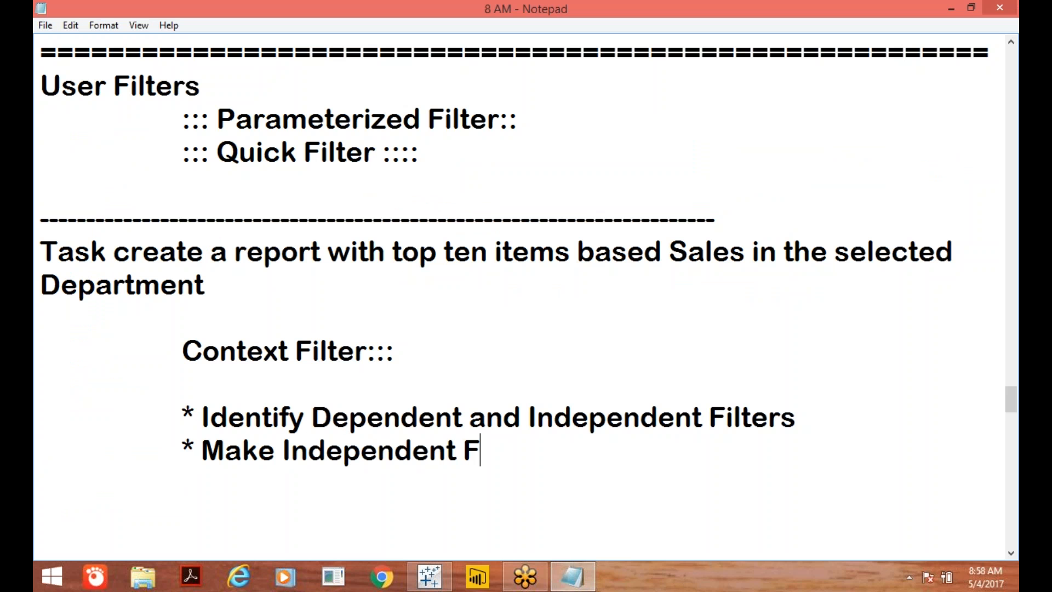
type("ield as")
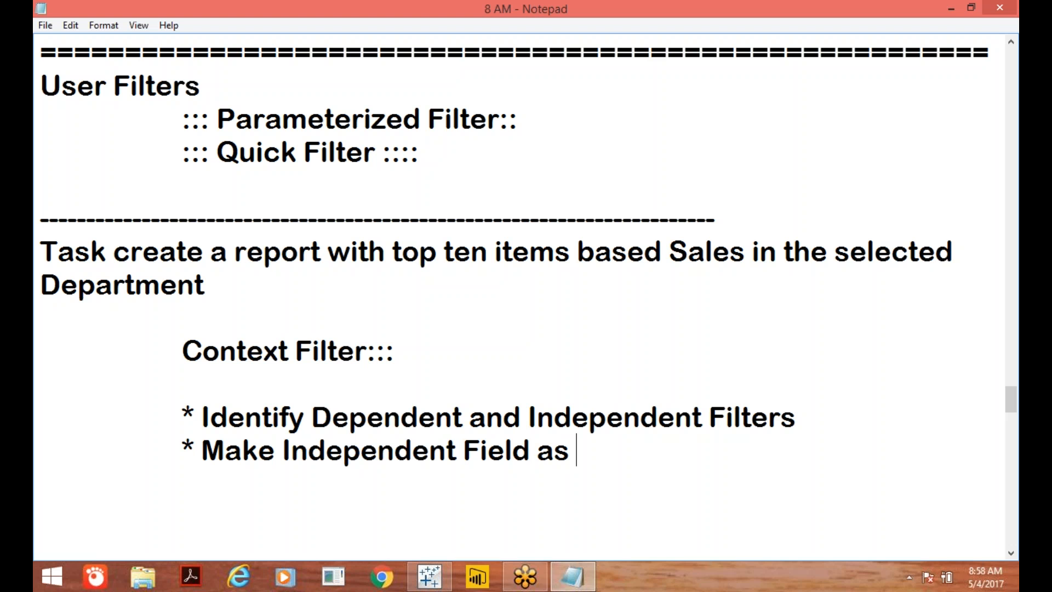
type(" \"Con")
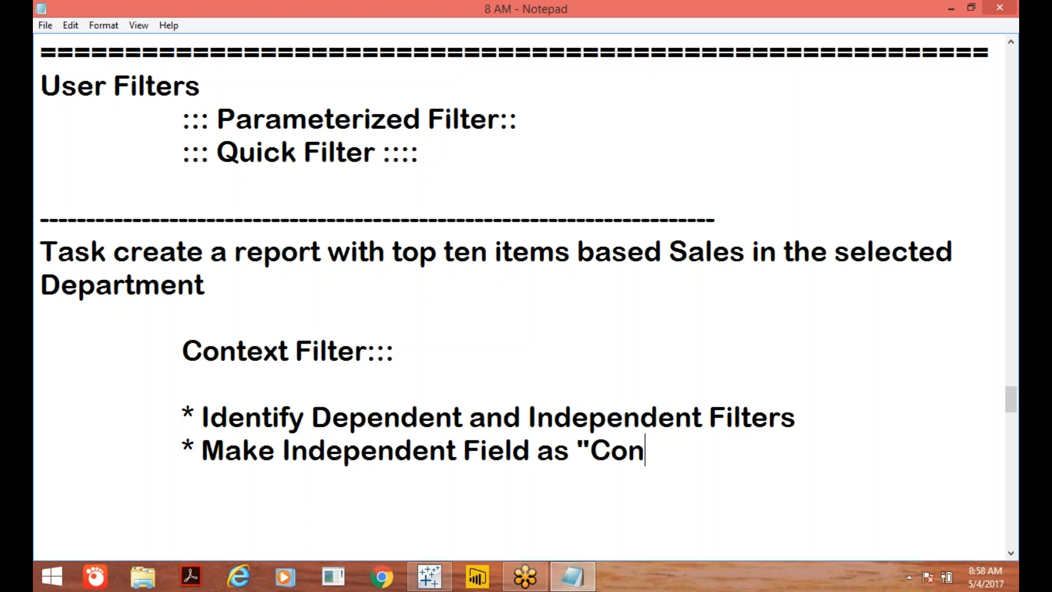
type("text")
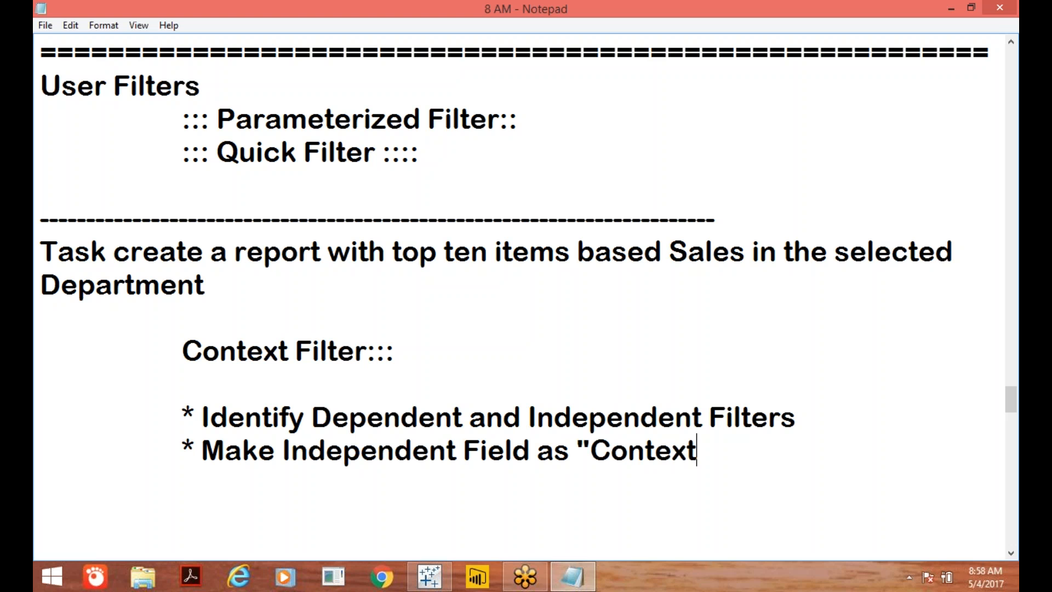
type("\"")
- Switch to Tableau and add the Department filter to context
left_click(429, 576)
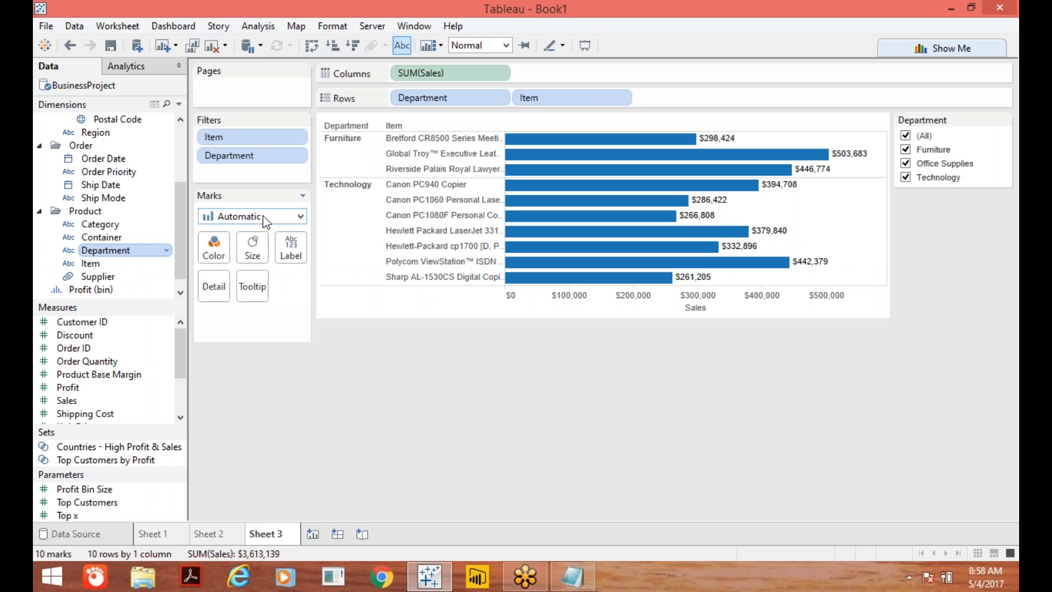
left_click(296, 158)
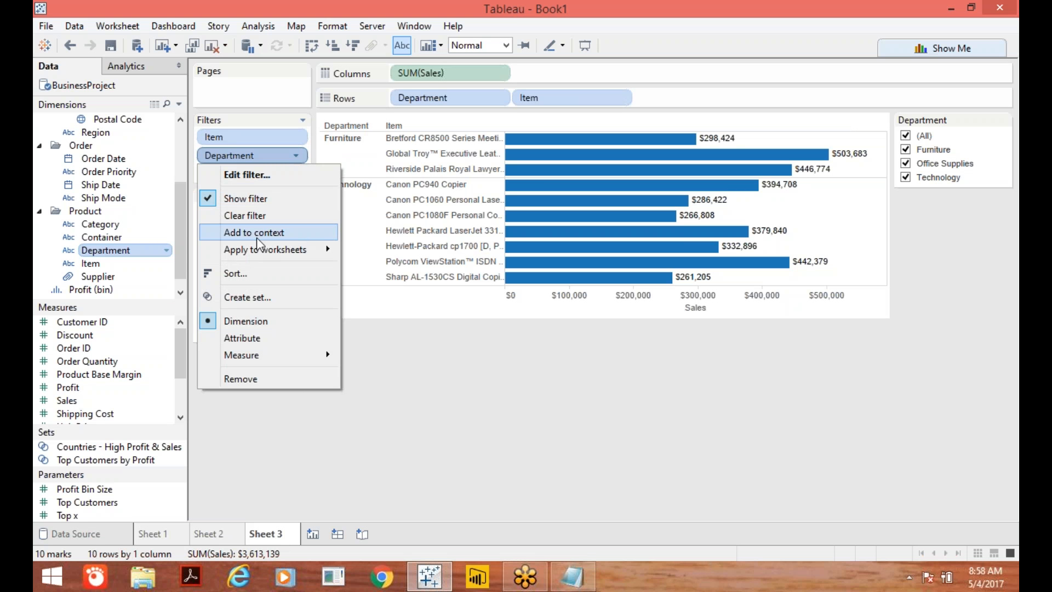
left_click(295, 238)
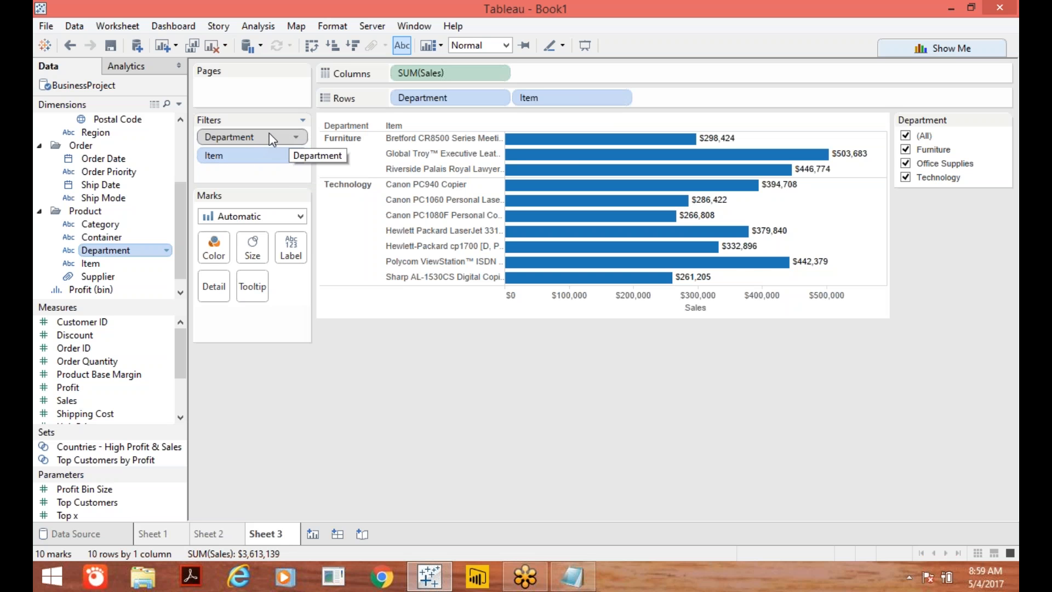
- Test the Department quick filter on Furniture alone and Technology alone, and leave only Office Supplies selected
mouse_move(613, 232)
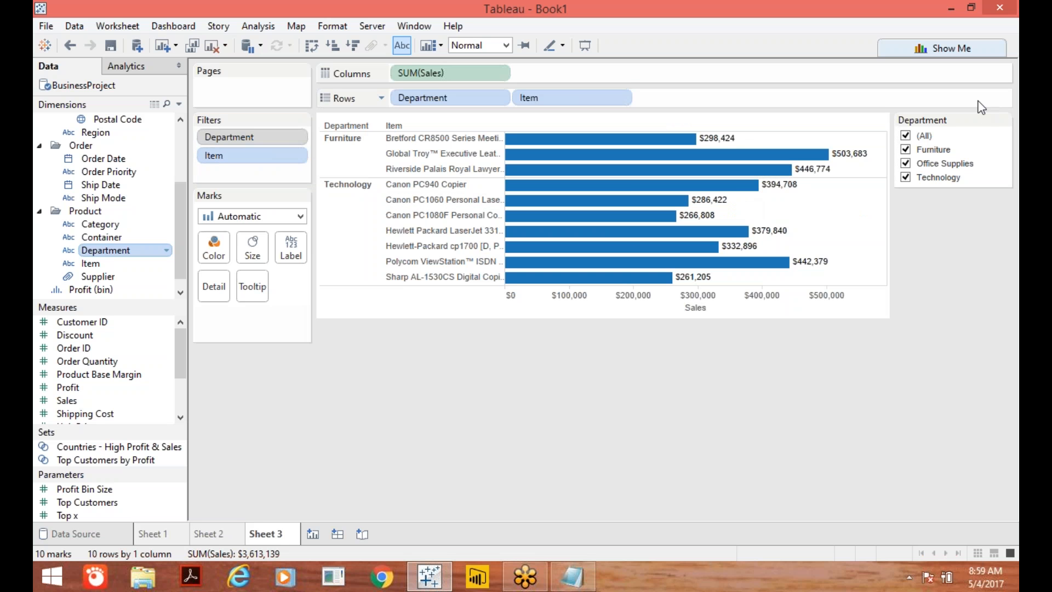
left_click(906, 137)
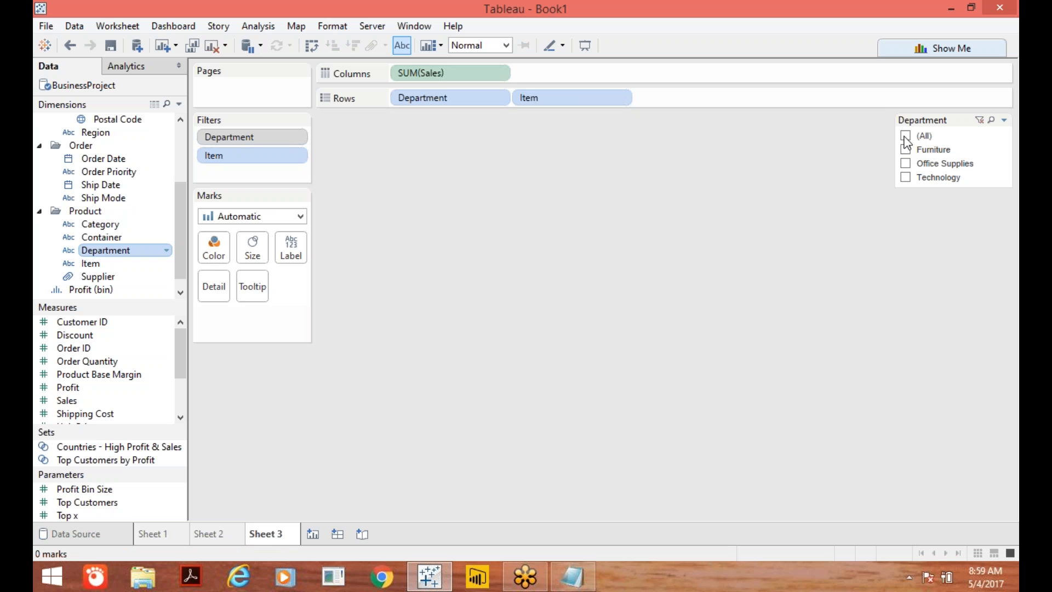
left_click(905, 149)
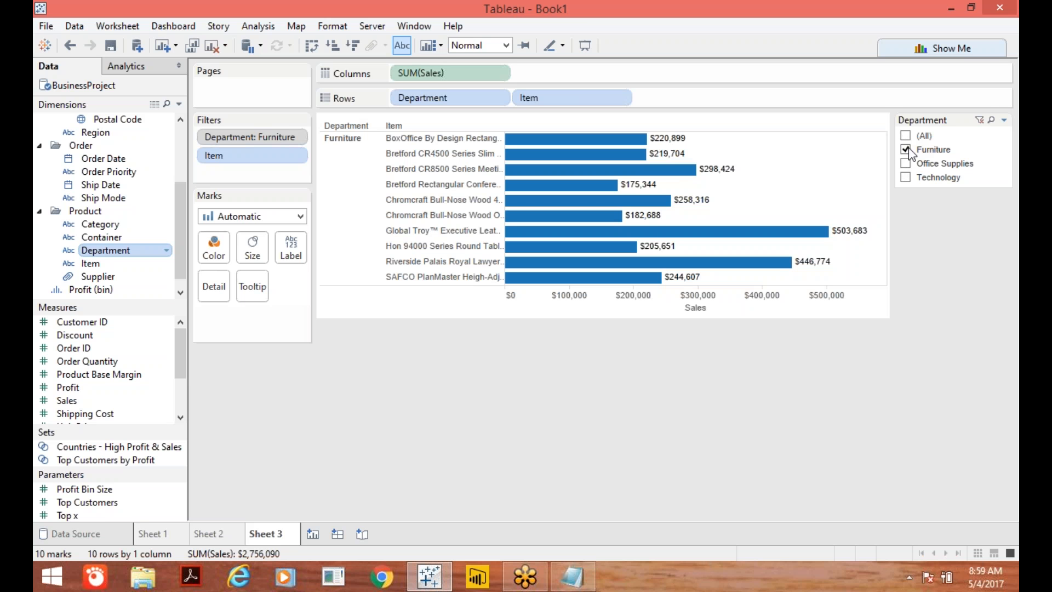
left_click(905, 150)
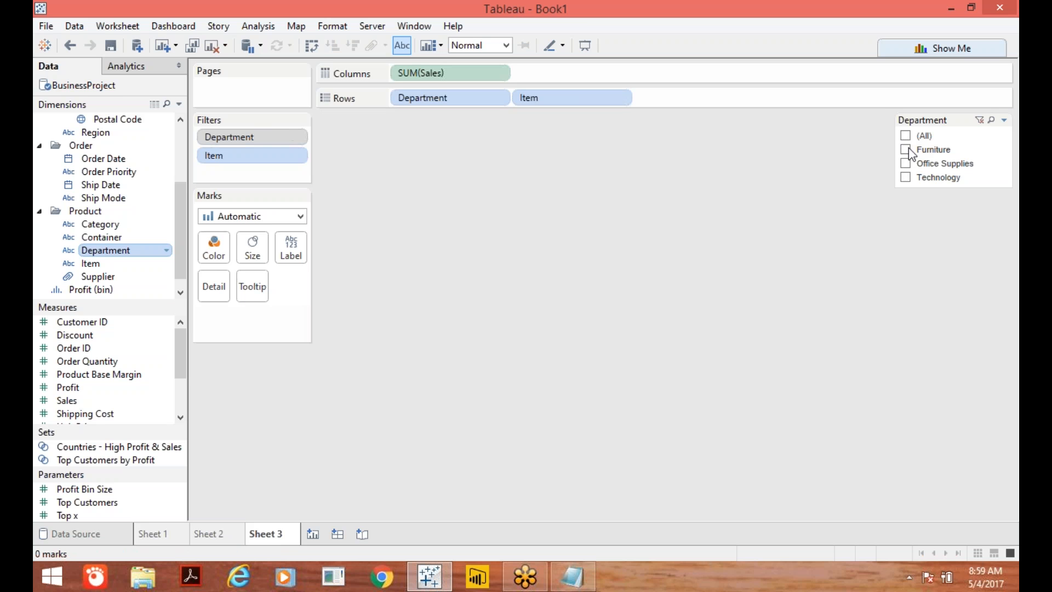
left_click(906, 177)
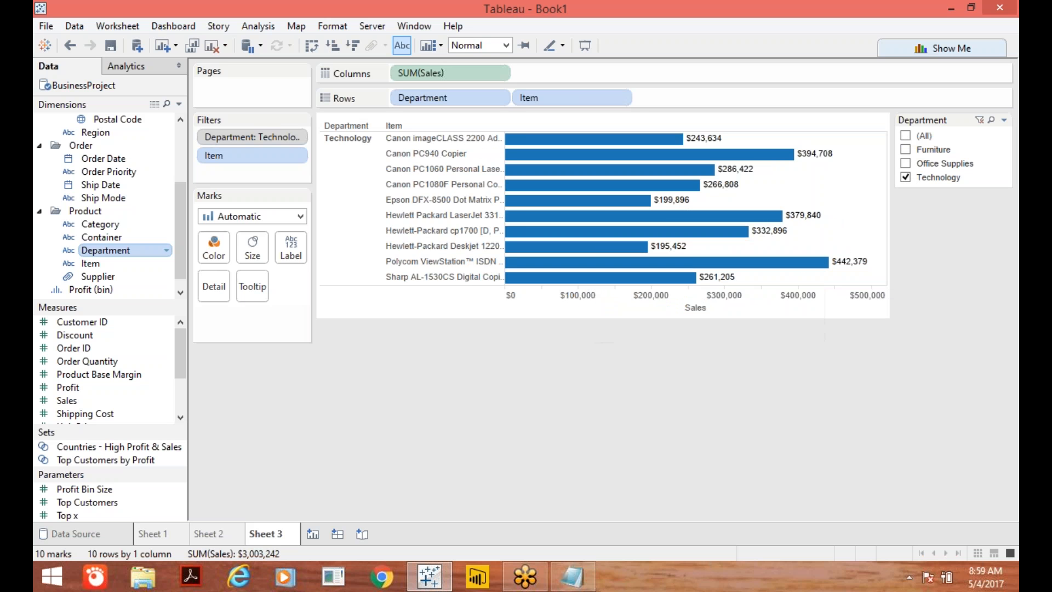
left_click(909, 179)
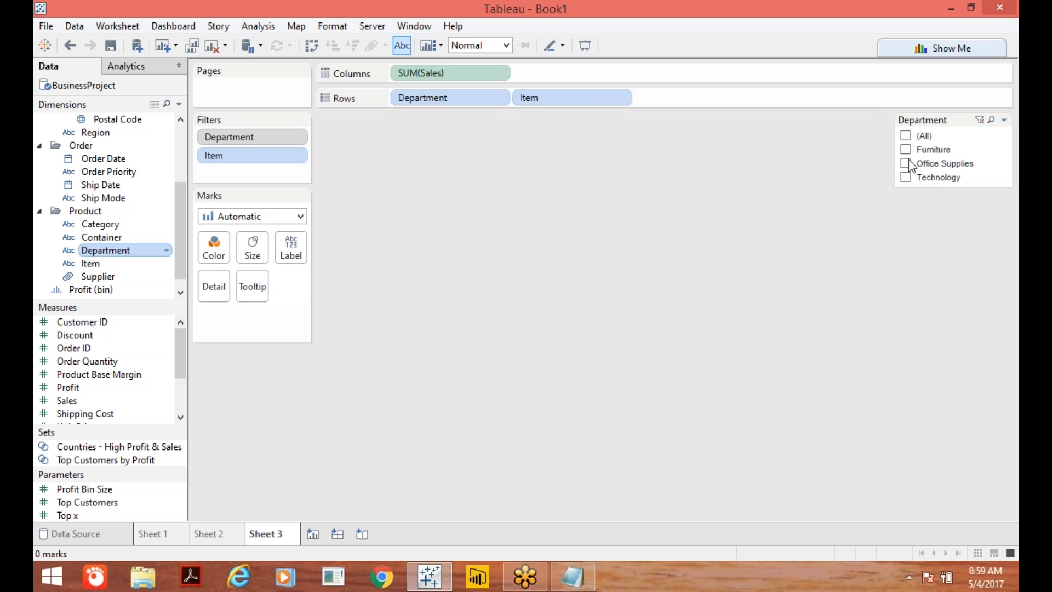
left_click(906, 165)
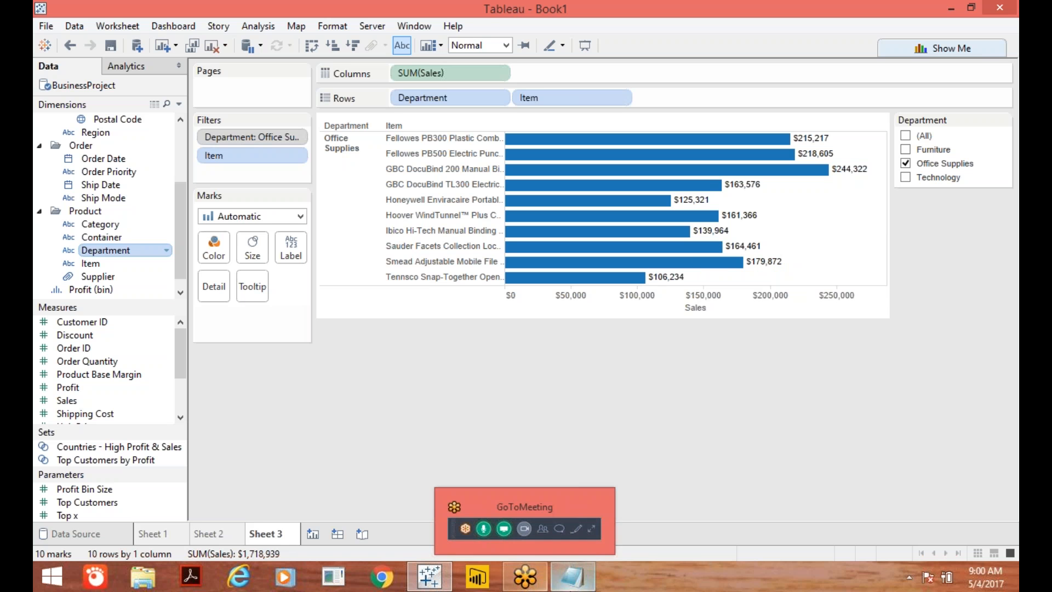
- Switch to Notepad and add the indented line "top 2 countries in the selected continent" above the Context Filter heading
left_click(572, 577)
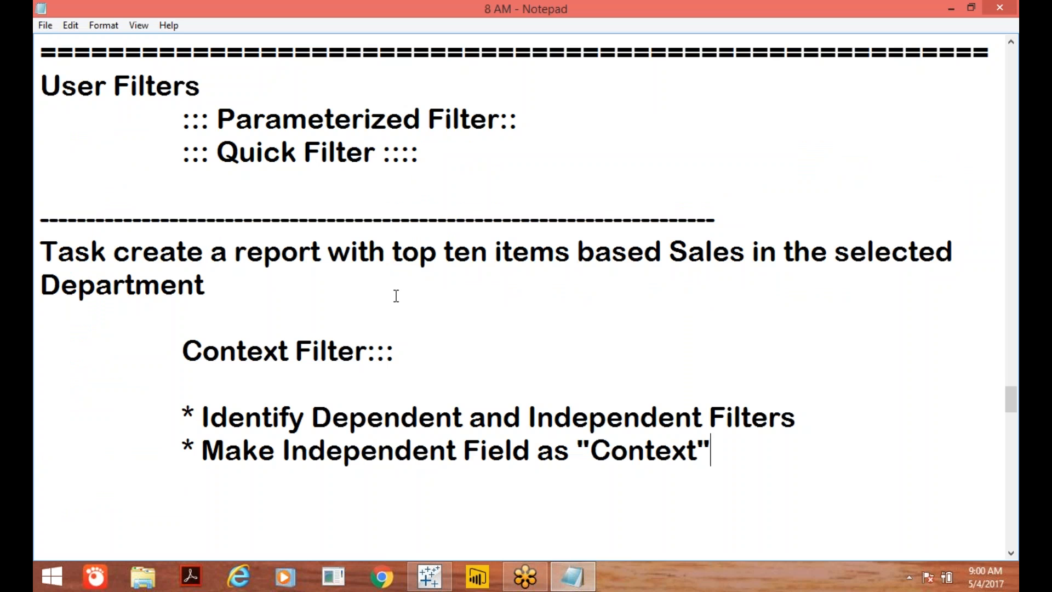
key("Return")
key("Return")
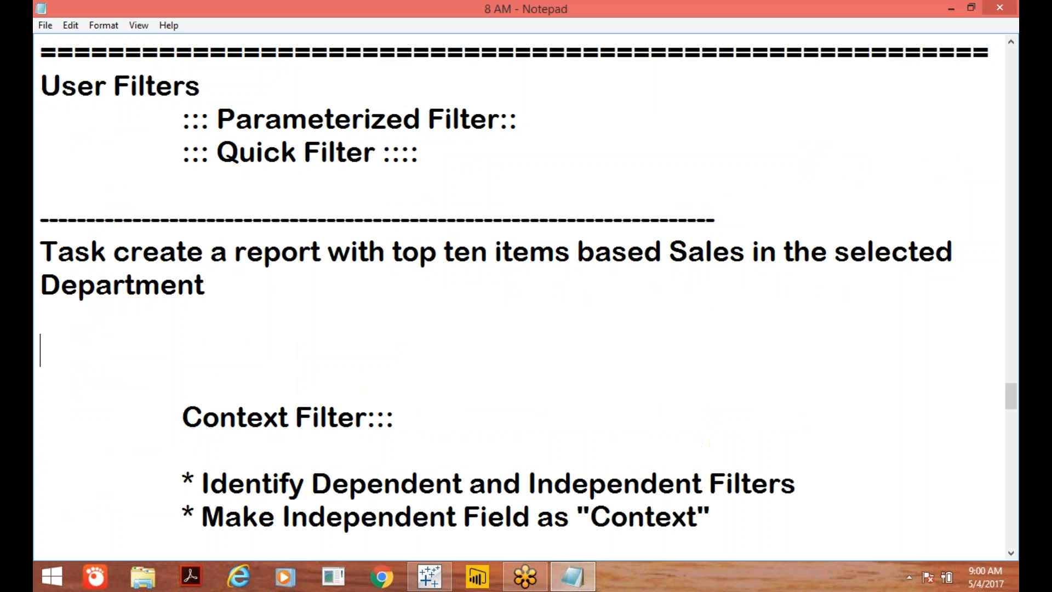
key("Tab")
key("Tab")
key("Tab")
type("top 2 c")
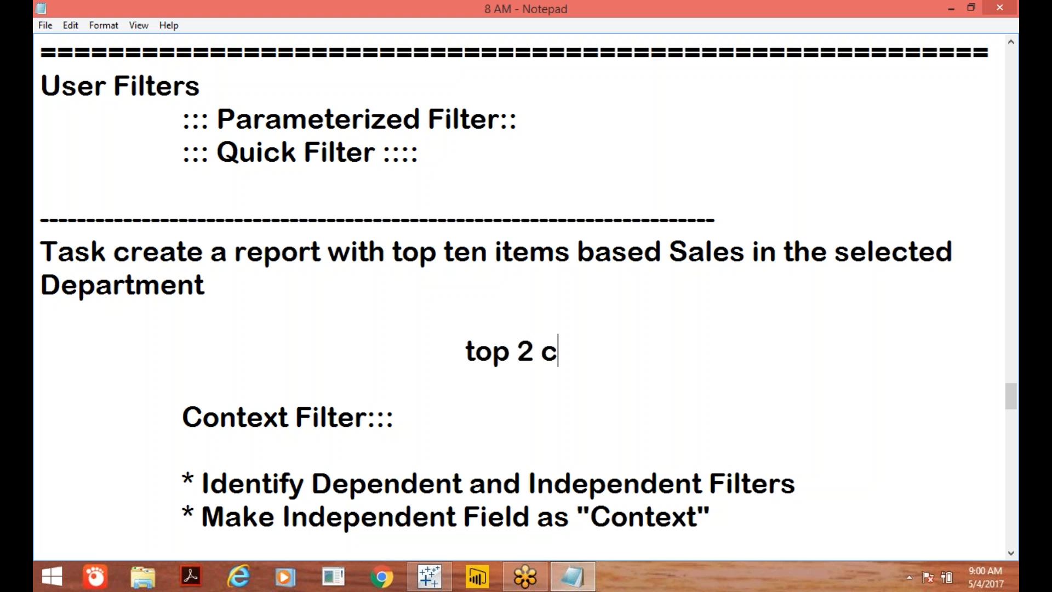
type("ountr")
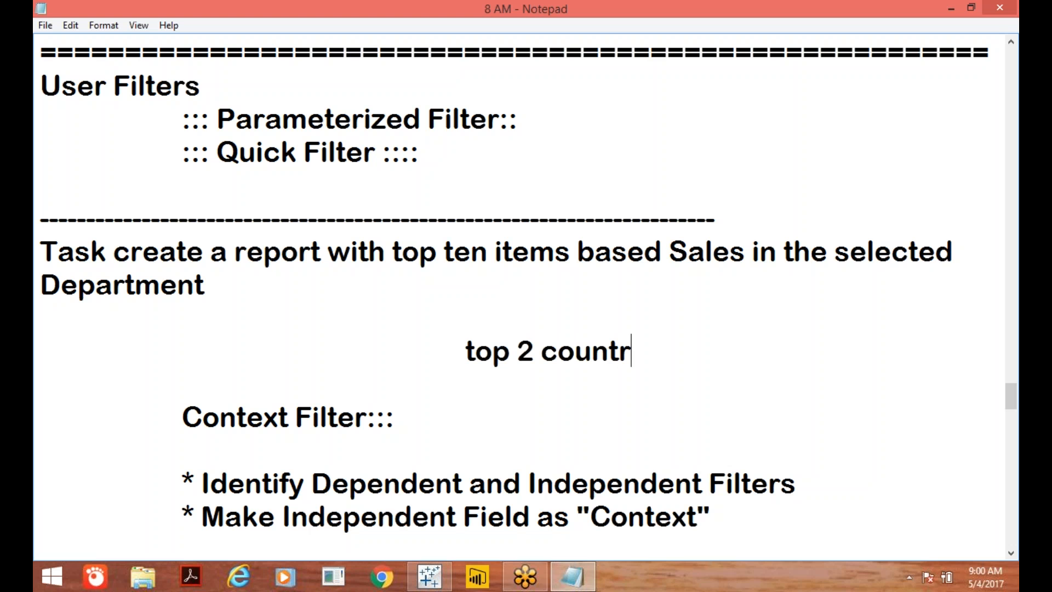
type("ies in the selected contine")
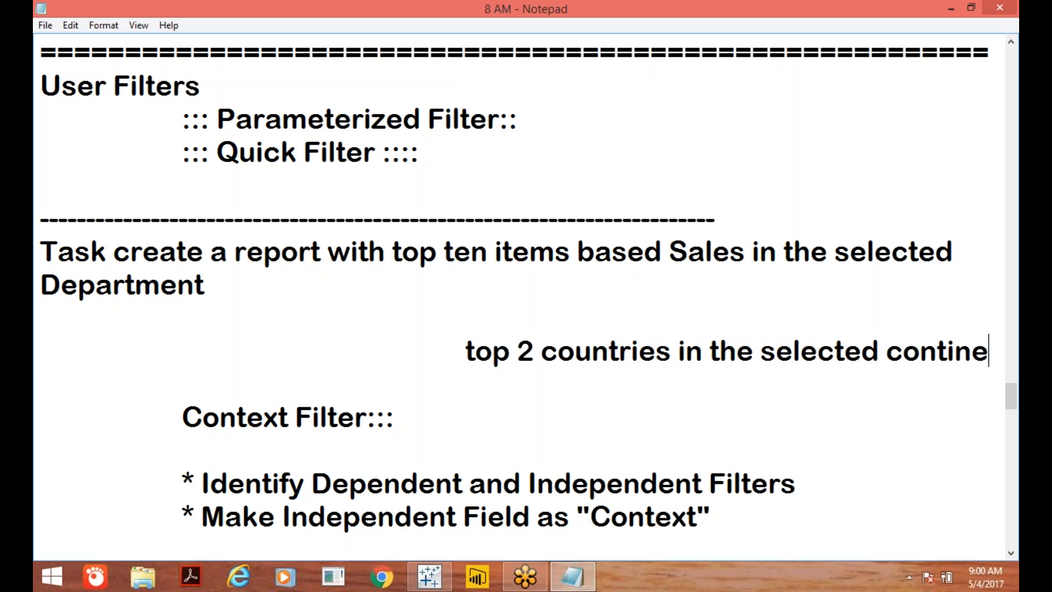
type("nt")
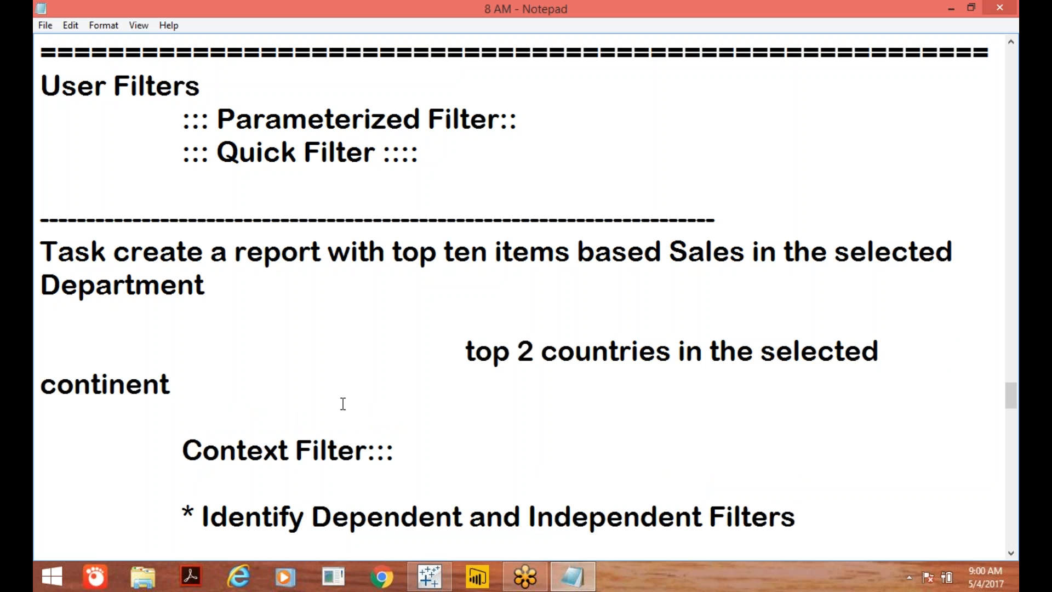
left_click(464, 356)
key("BackSpace")
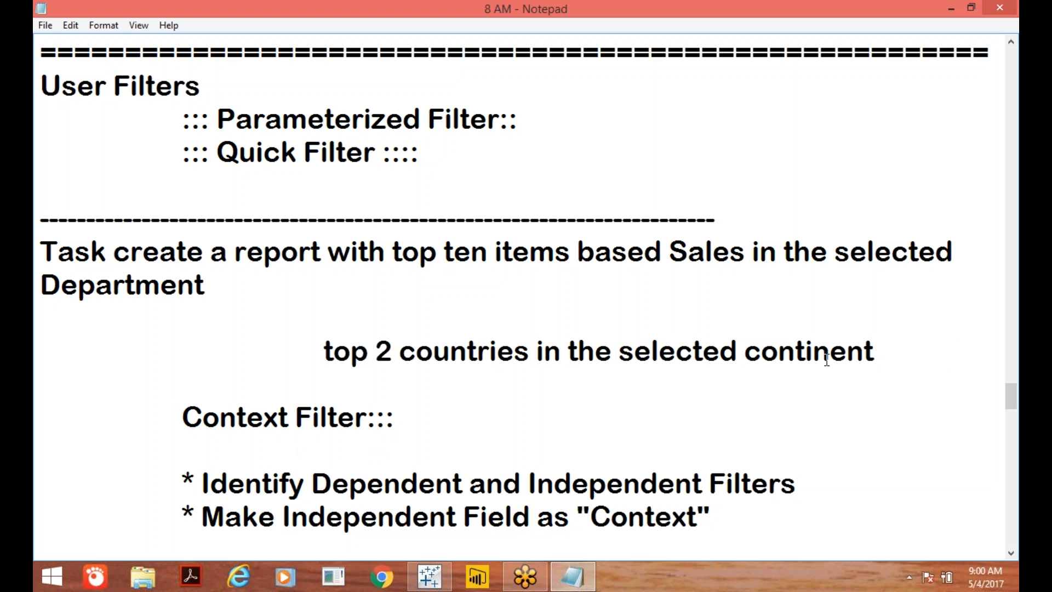
- Add a dashed separator line directly below the "top 2 countries in the selected continent" note
left_click(889, 355)
key("Return")
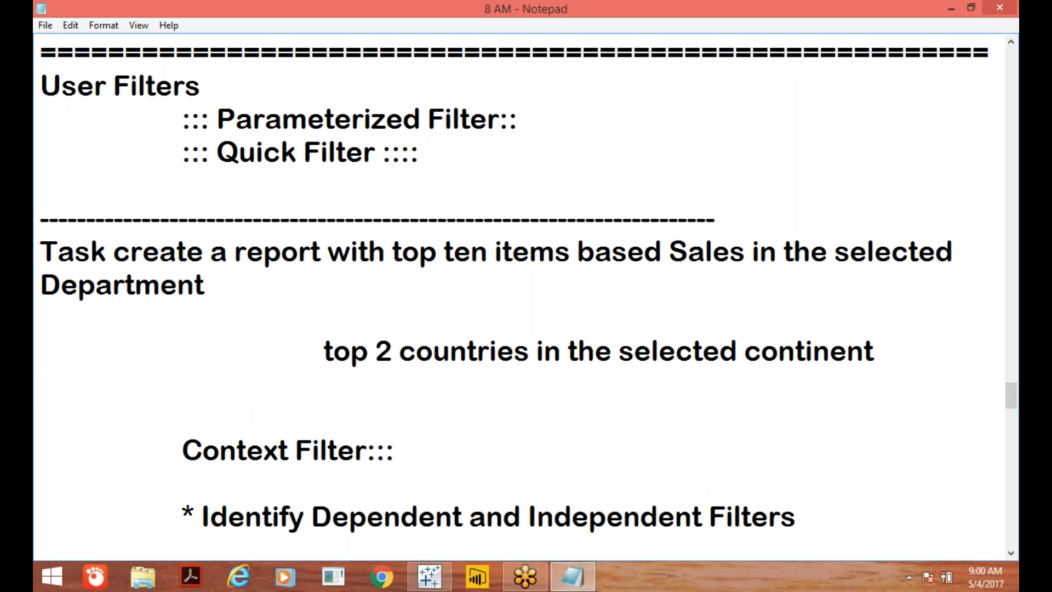
type("-----------------------")
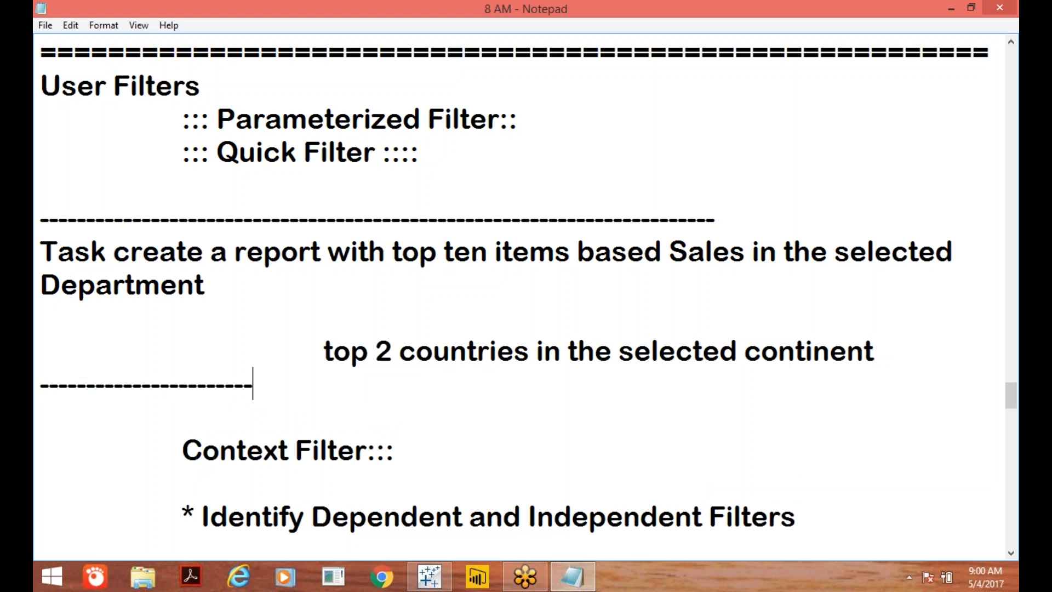
type("-------------------------------------------------------------------------------------------------------")
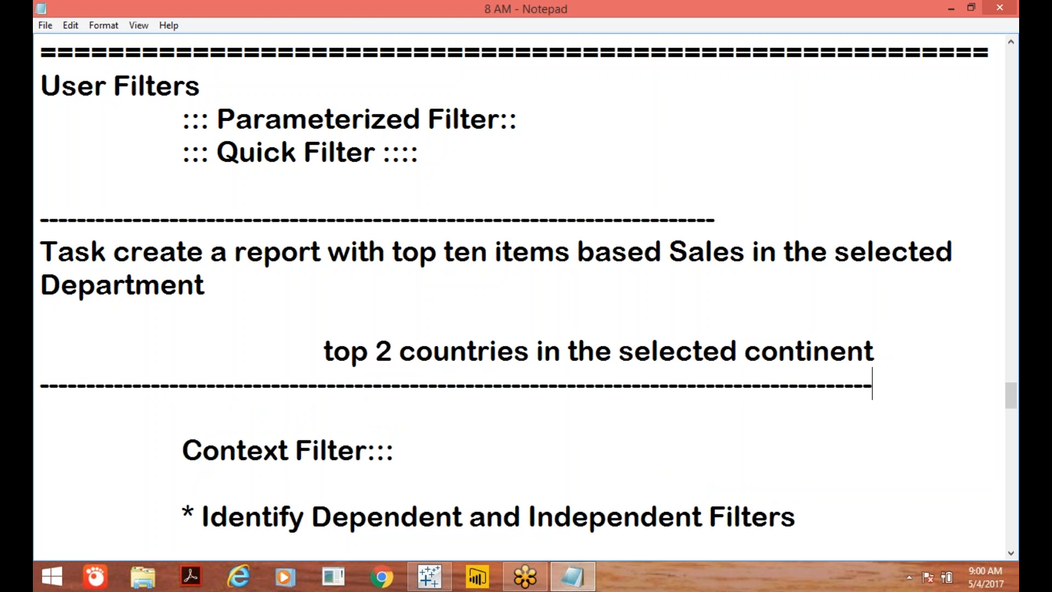
- Add another dashed separator line below the "* Make Independent Field as "Context"" note, leaving a blank line between them
left_click(635, 15)
left_click(635, 17)
left_click(1011, 552)
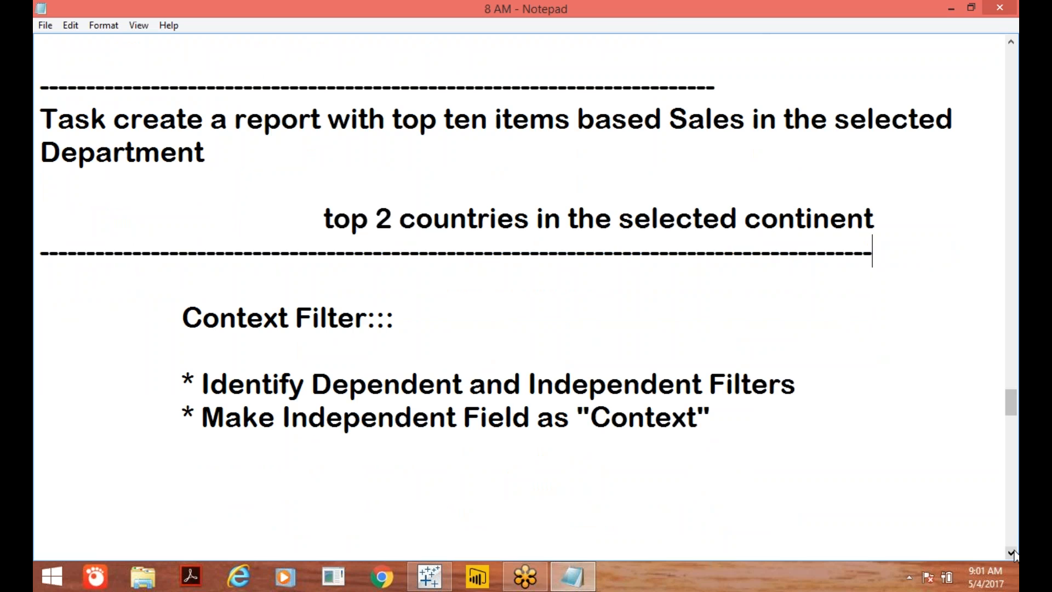
left_click(1012, 553)
left_click(1012, 552)
left_click(1012, 552)
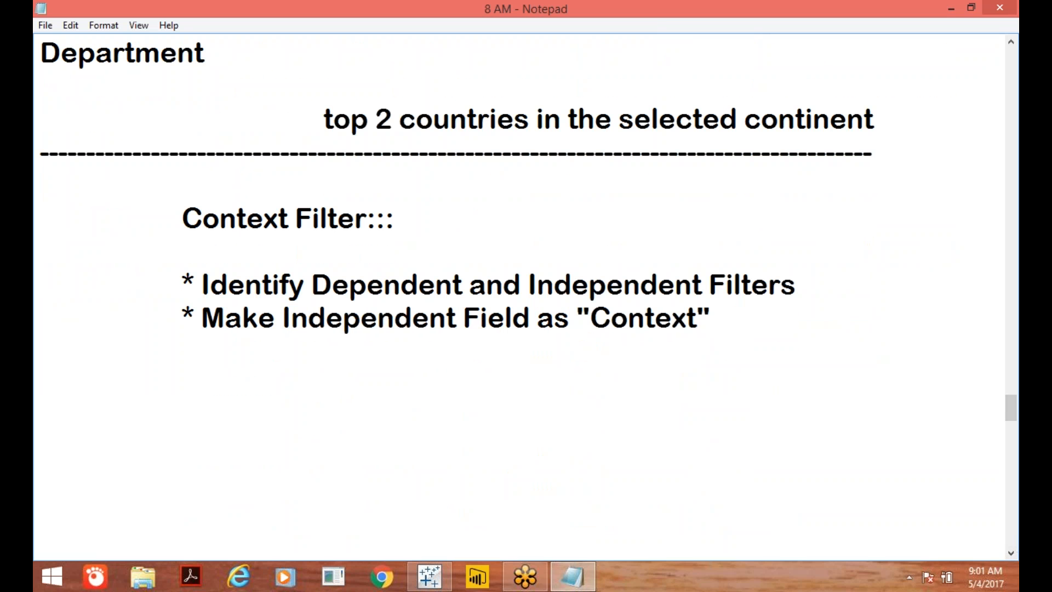
left_click(810, 74)
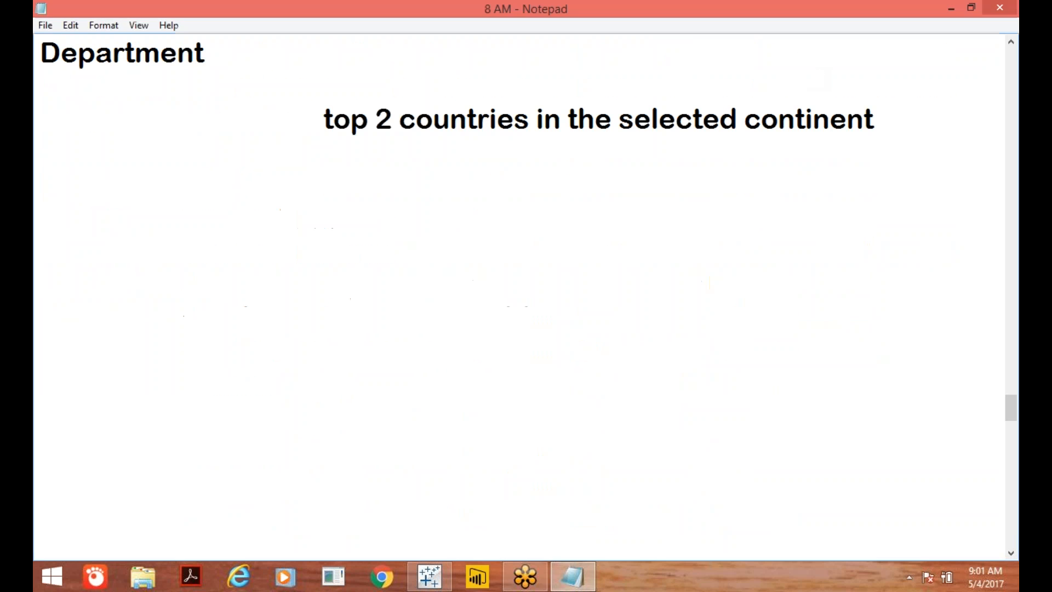
left_click(772, 310)
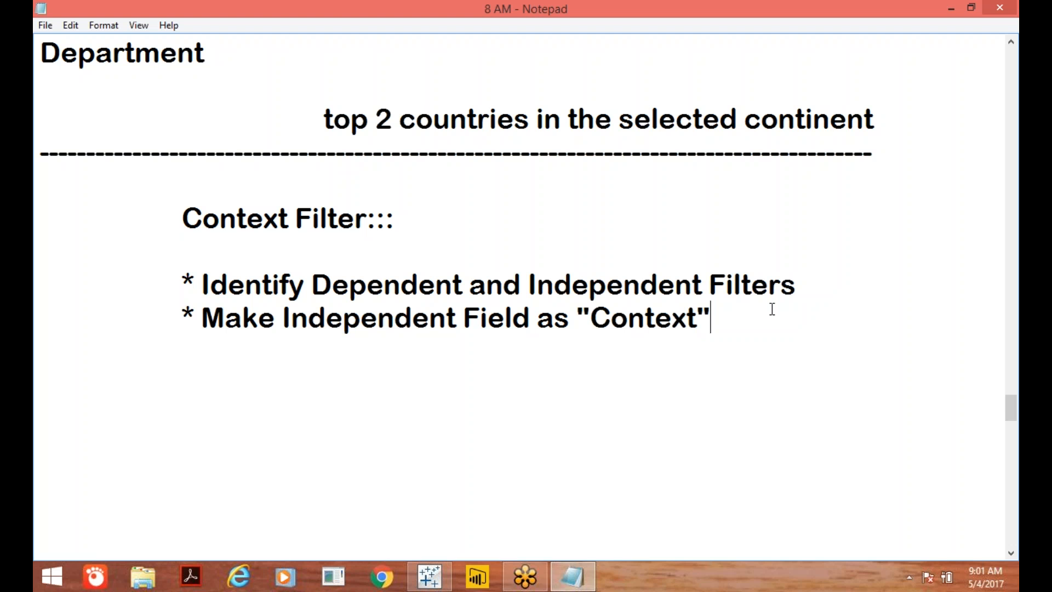
key("Return")
key("Return")
type("-------------------------------")
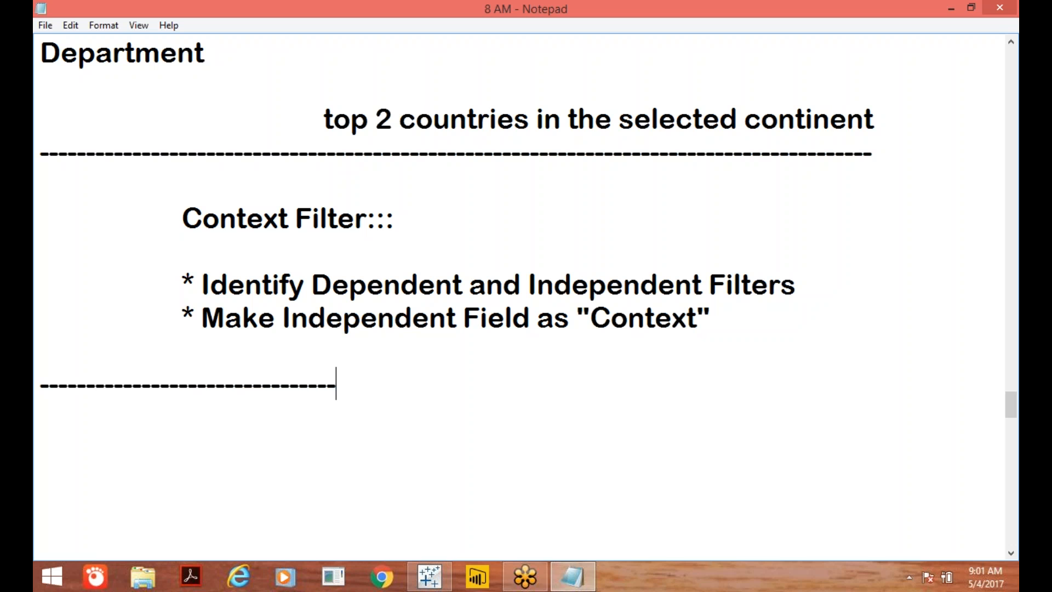
type("--------------------------------------------------")
key("Return")
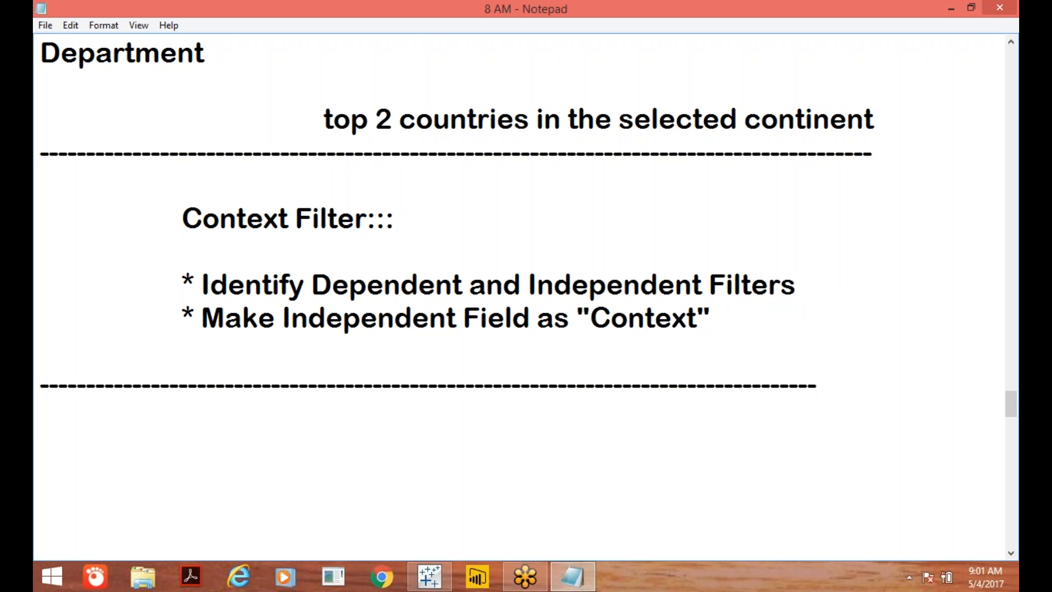
- Write the new task line "Task::: Top 10 items in the selected catagory of selected Dept" below the last separator
type("Task::: Top 10 items ")
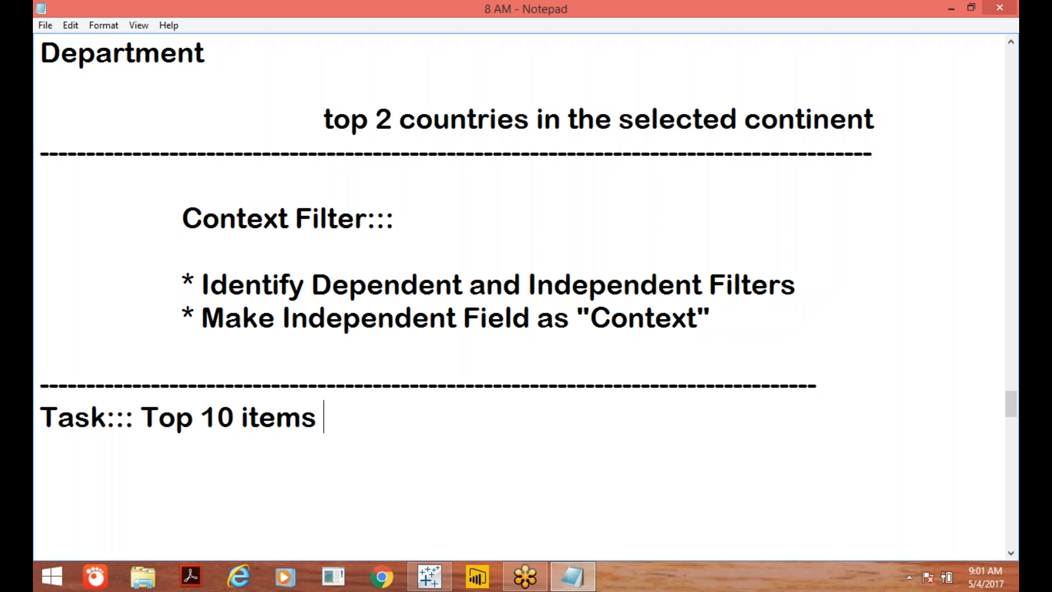
type("in the sele")
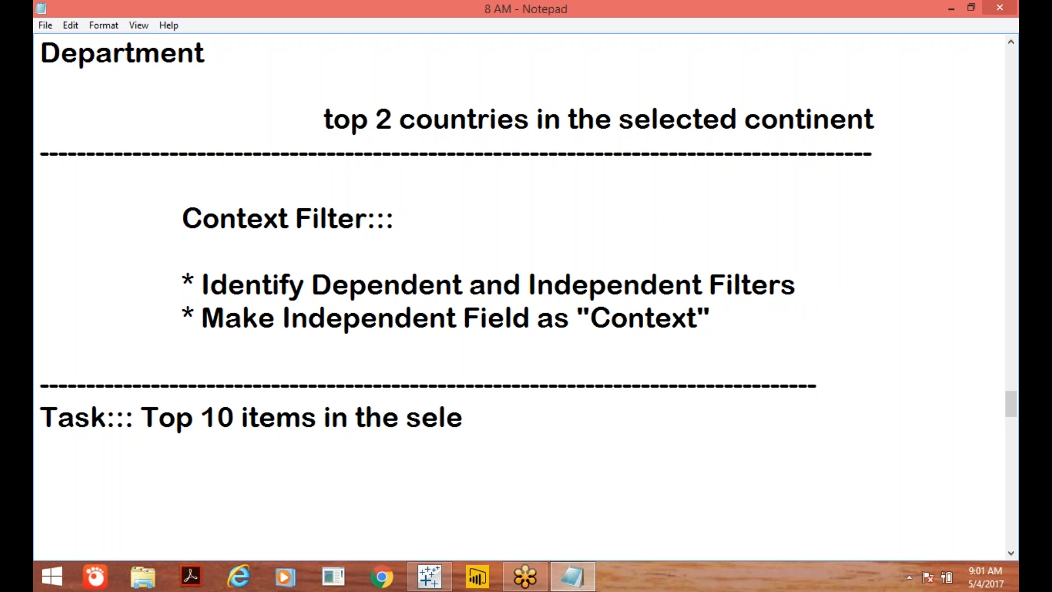
type("cted ")
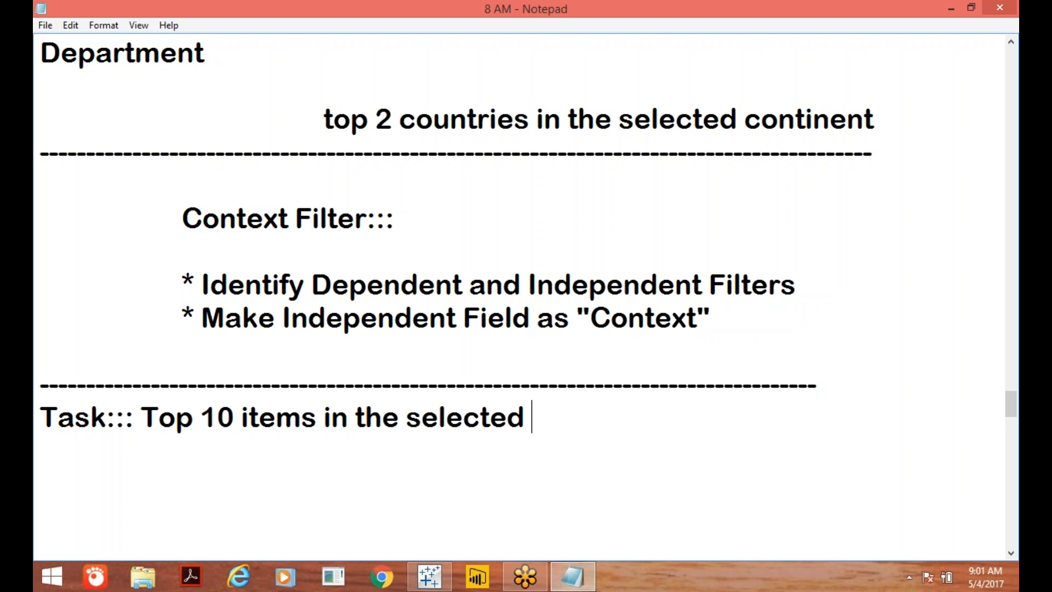
type("catgory")
key("Left")
key("Left")
key("Left")
key("Left")
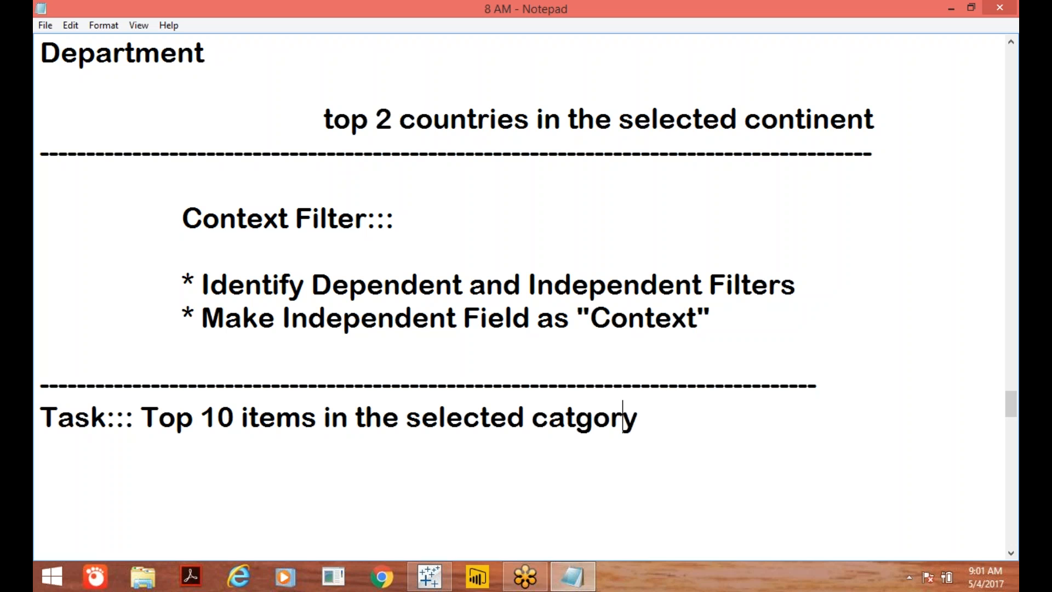
type("a")
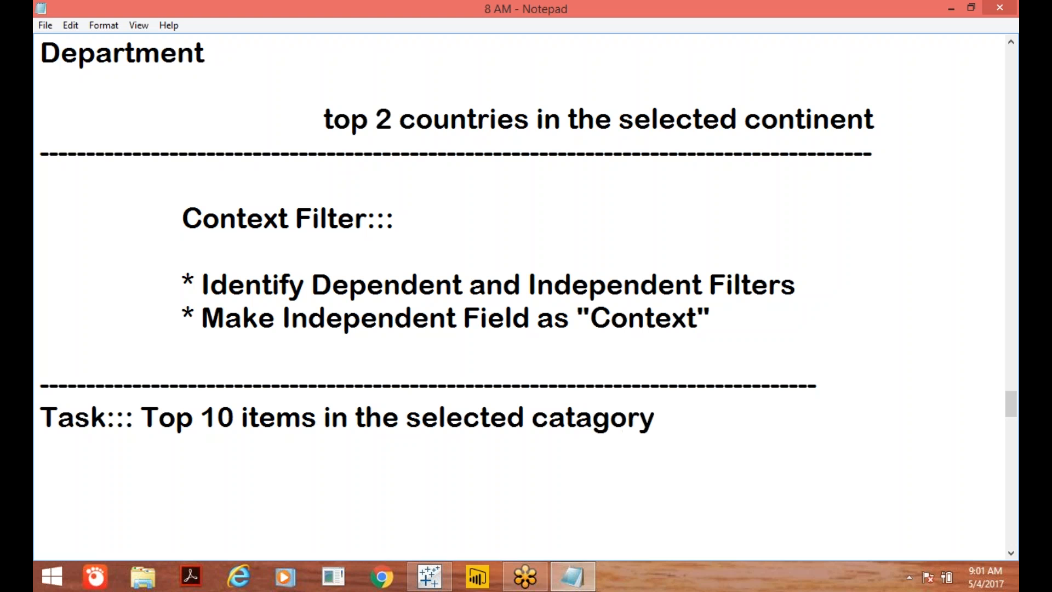
left_click(679, 425)
type("of sel")
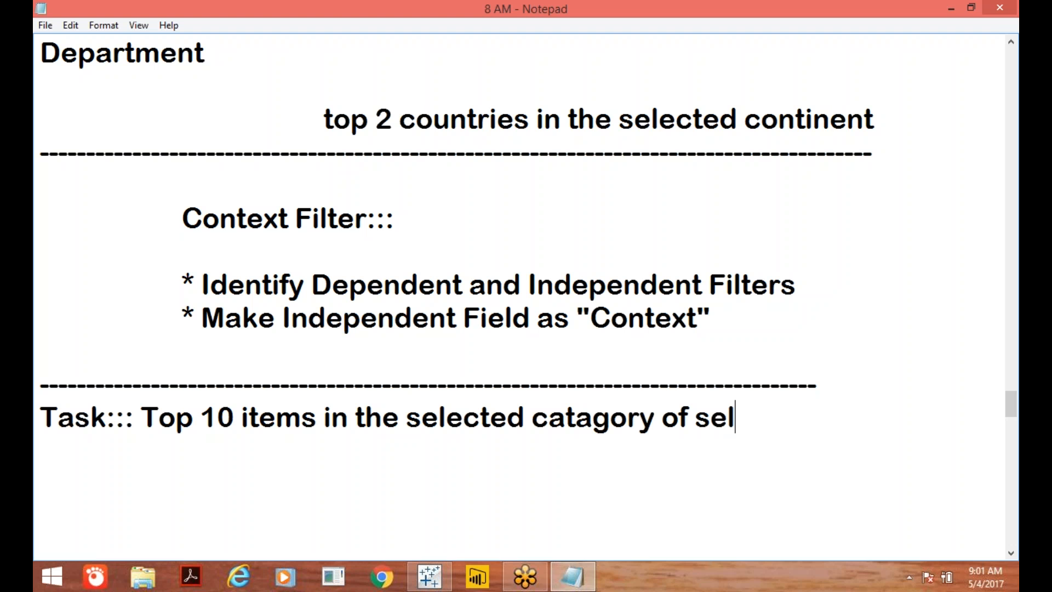
type("ected")
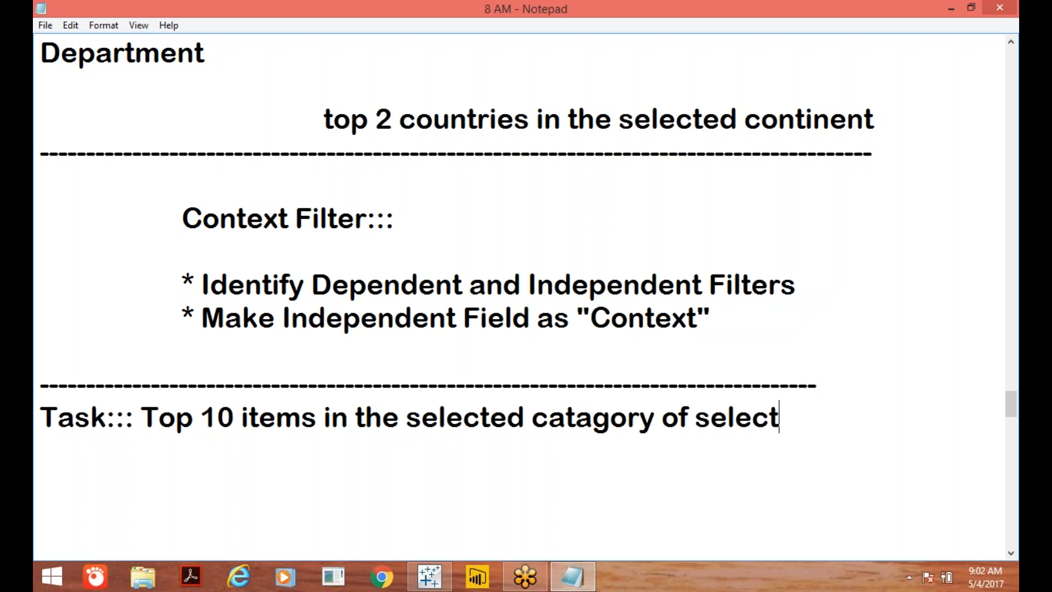
type(" De")
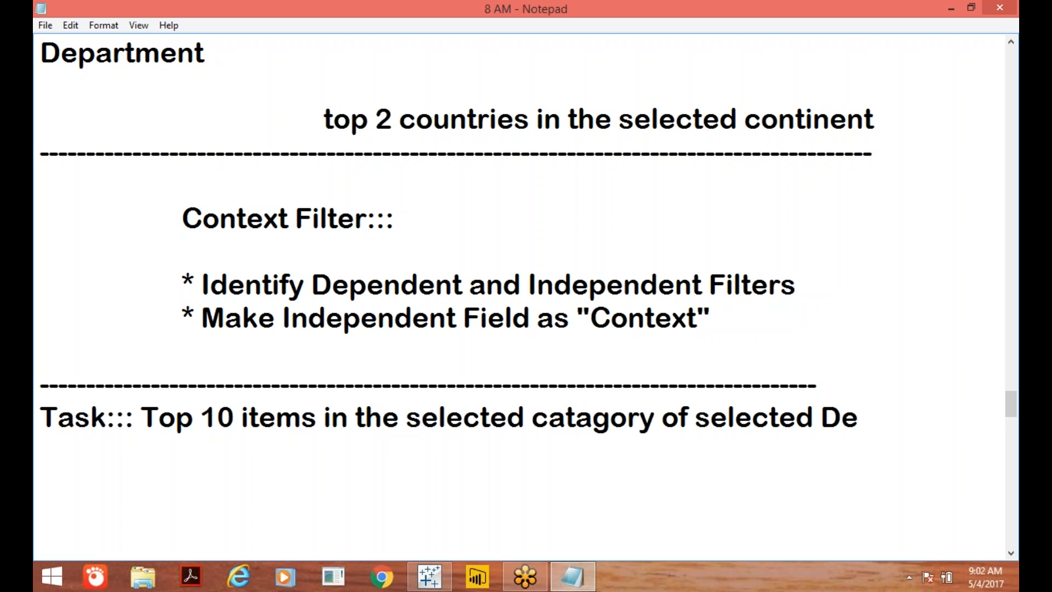
type("pt")
- Switch to Tableau, create a new worksheet and place Department, Category and Item on Rows, adding all Item members
left_click(430, 576)
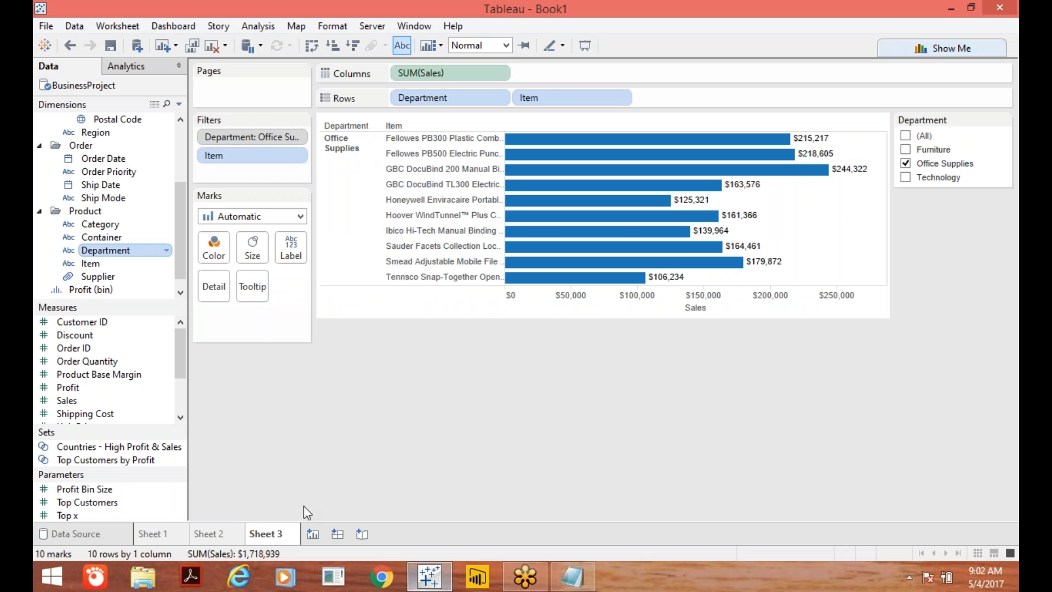
left_click(313, 534)
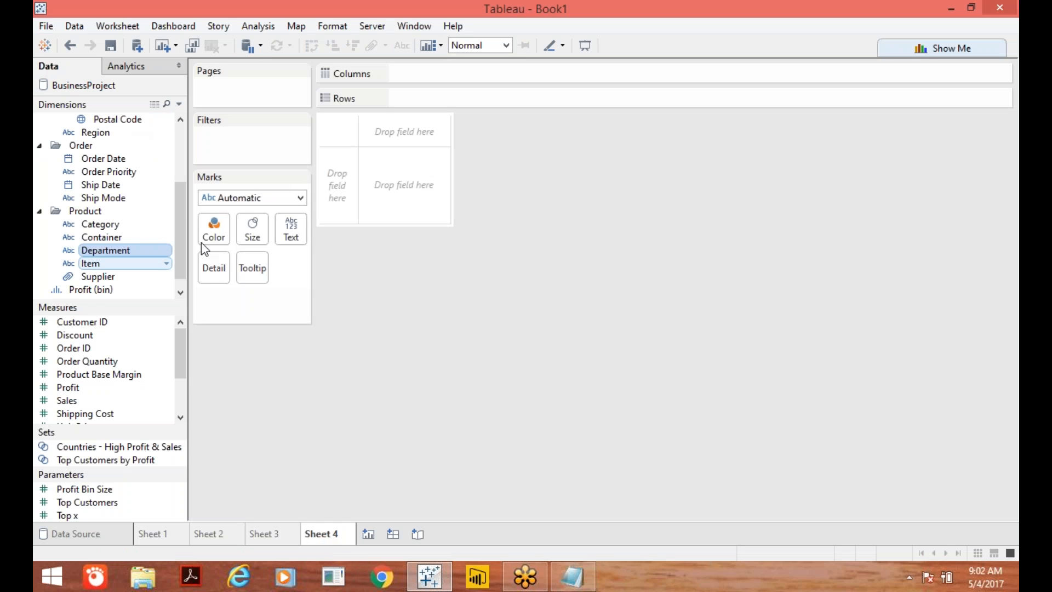
left_click_drag(179, 216, 457, 103)
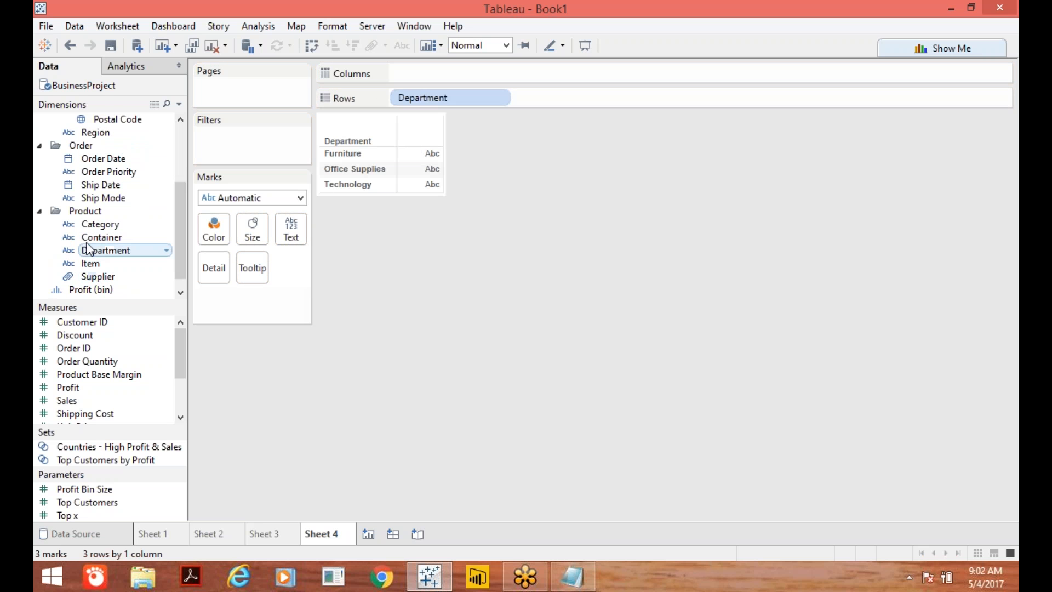
left_click_drag(113, 229, 548, 103)
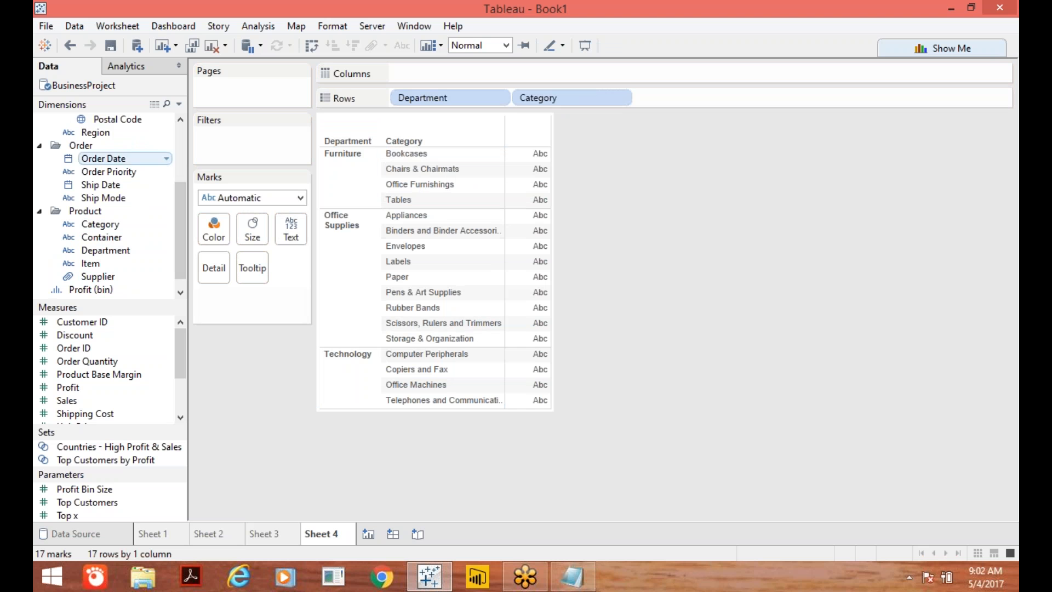
left_click_drag(118, 263, 692, 93)
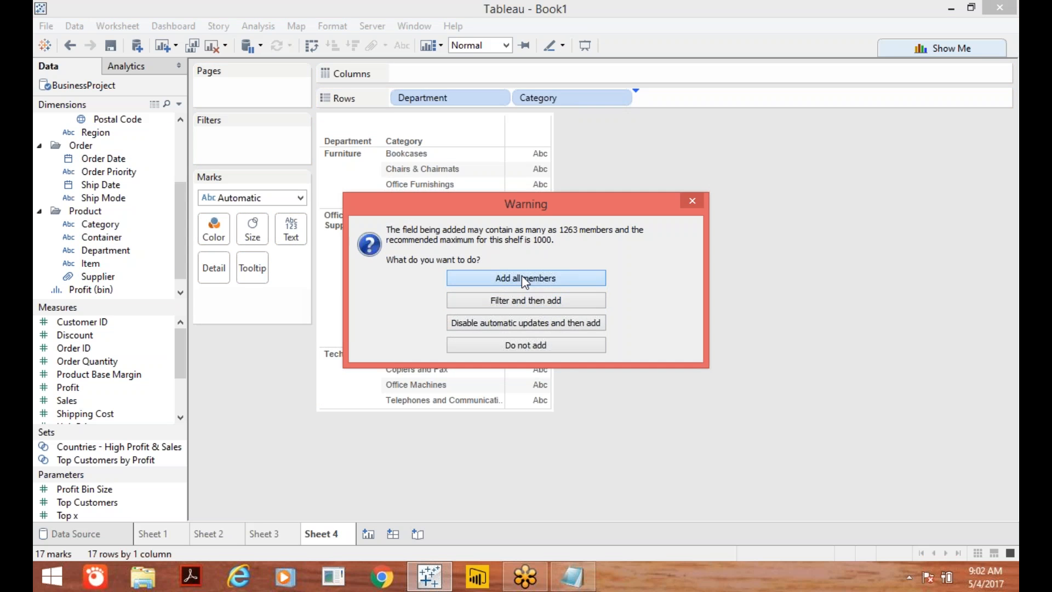
left_click(521, 275)
left_click_drag(625, 174, 634, 234)
left_click_drag(631, 239, 641, 496)
left_click_drag(645, 454, 680, 144)
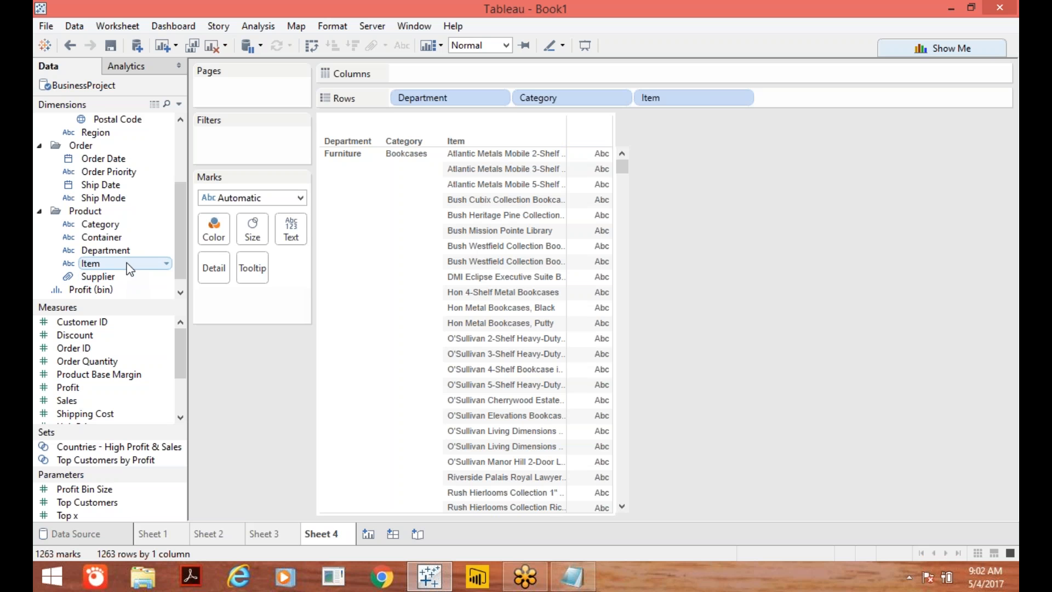
- Filter Item to the top 10 by count of Category, and show Sales as the values in the table
left_click_drag(130, 268, 244, 143)
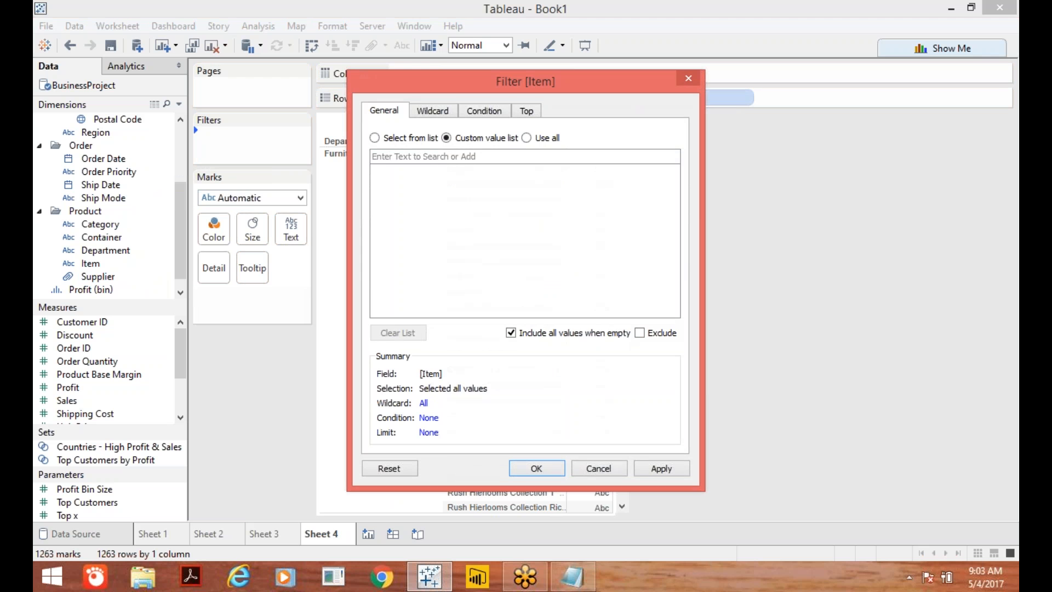
left_click(527, 111)
left_click(375, 150)
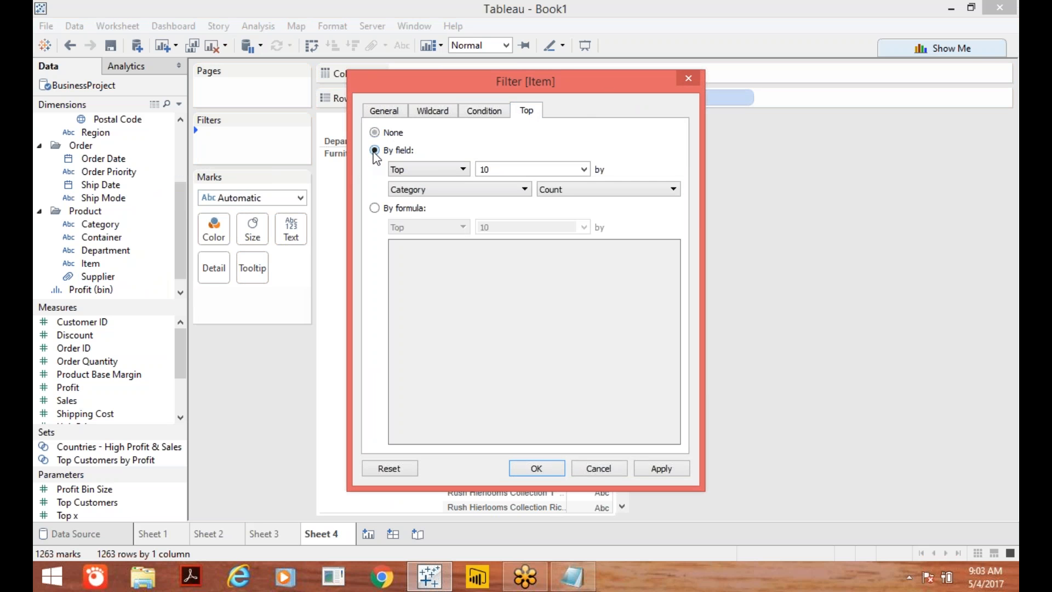
left_click(662, 469)
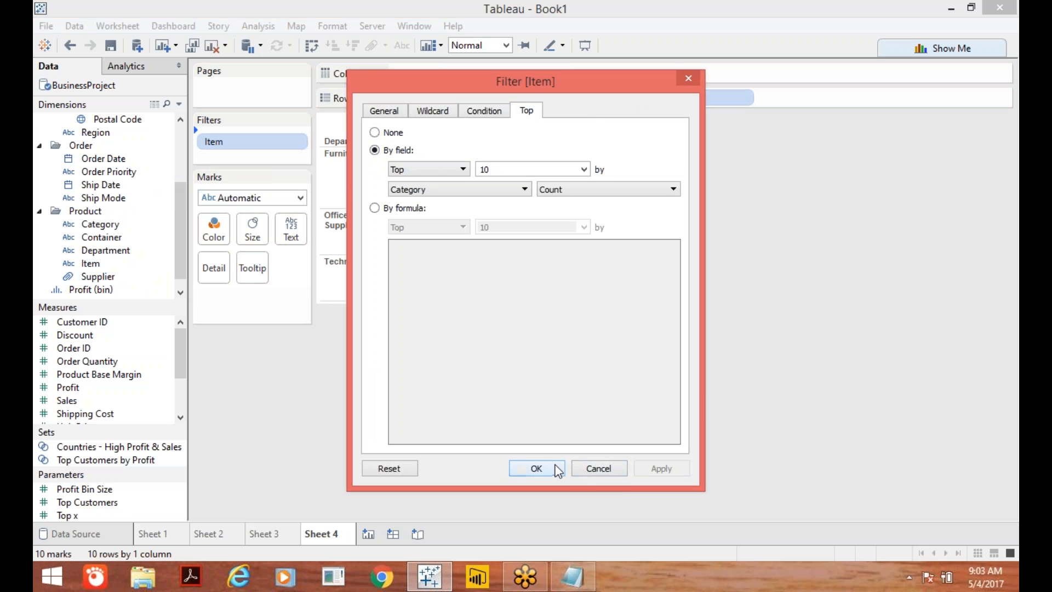
left_click(557, 469)
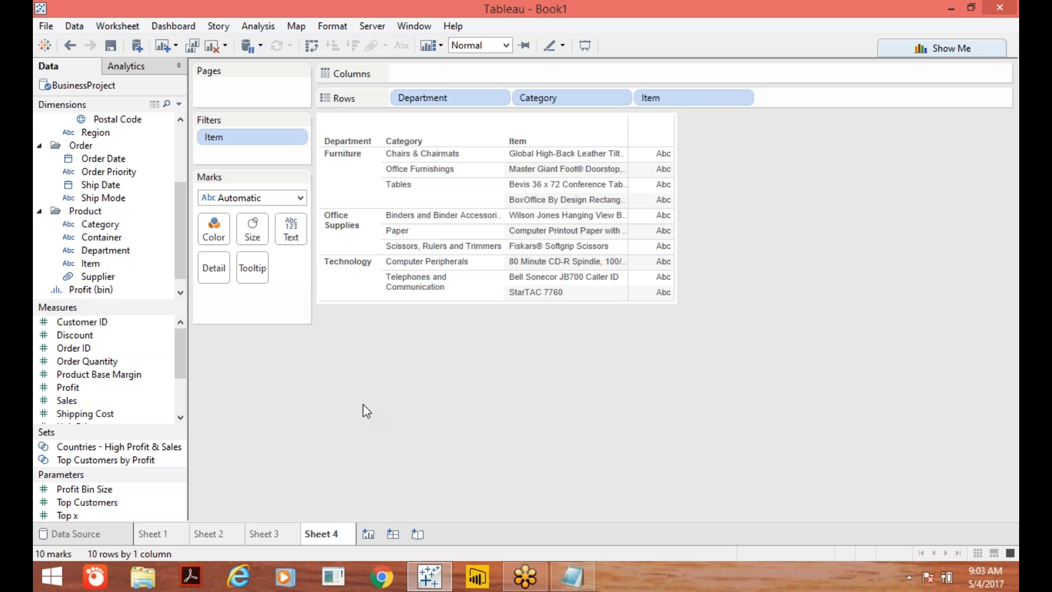
left_click_drag(69, 401, 647, 158)
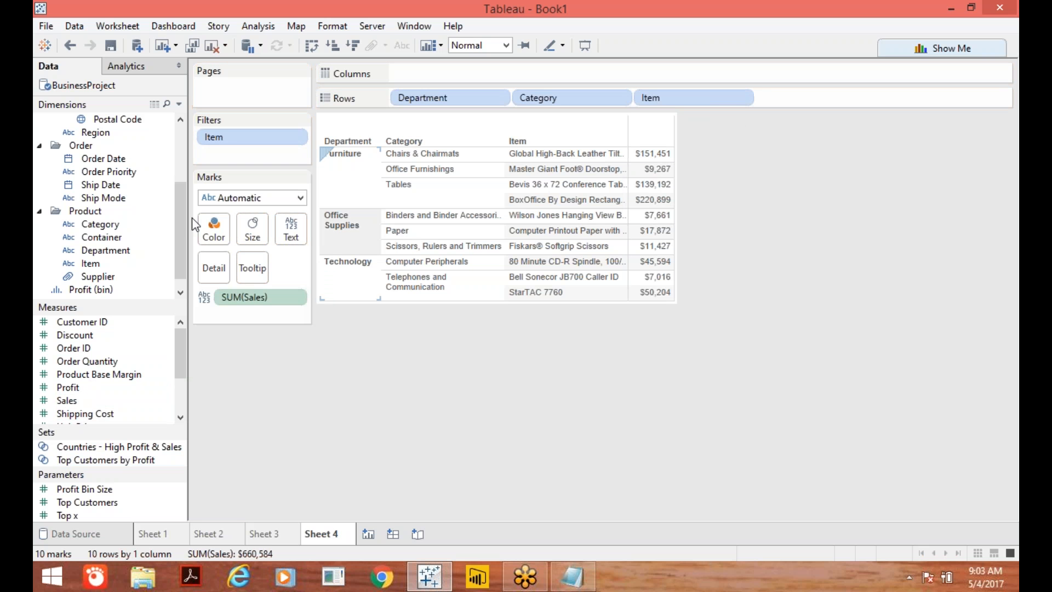
- Change the Item filter's top 10 limit to rank by the sum of Sales
left_click(296, 138)
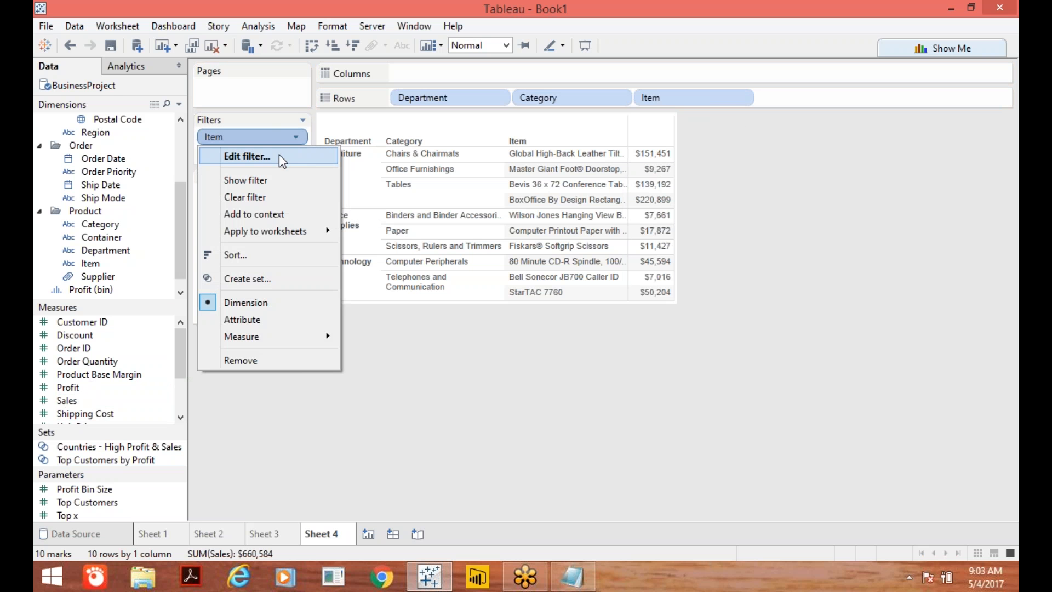
left_click(278, 153)
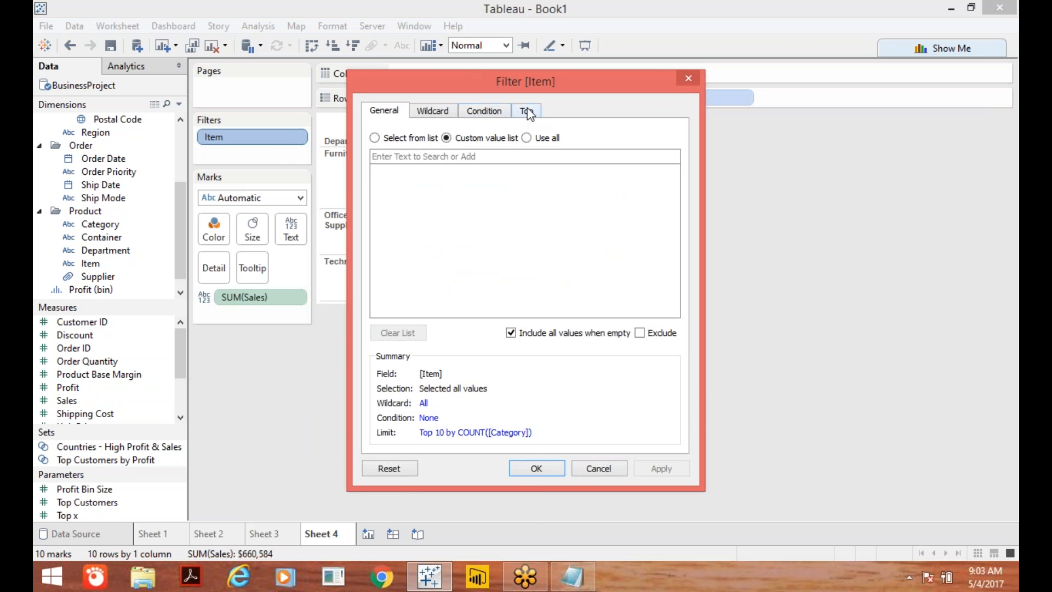
left_click(527, 111)
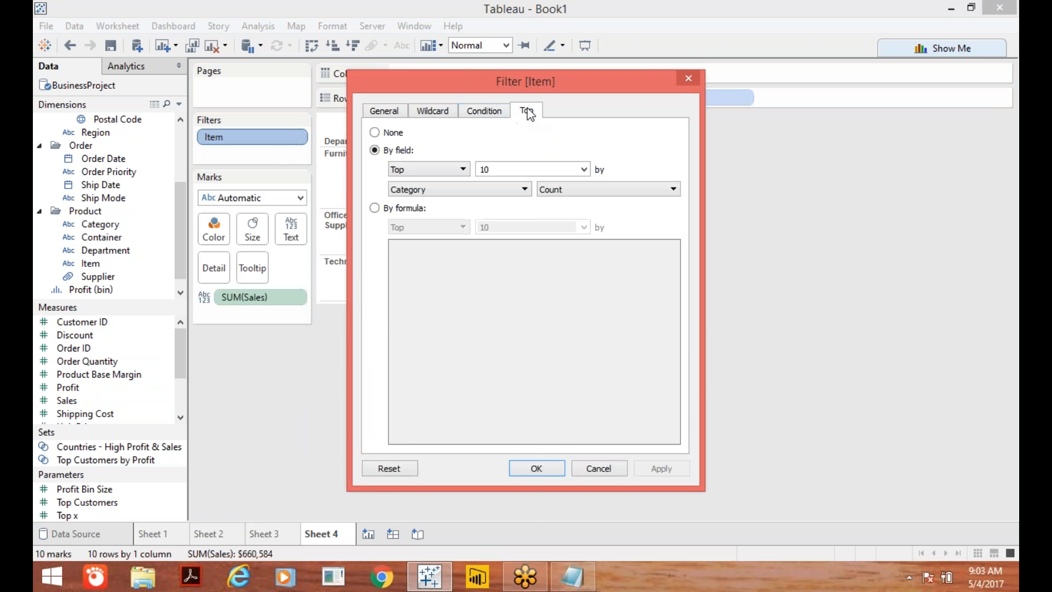
left_click(525, 189)
left_click(433, 482)
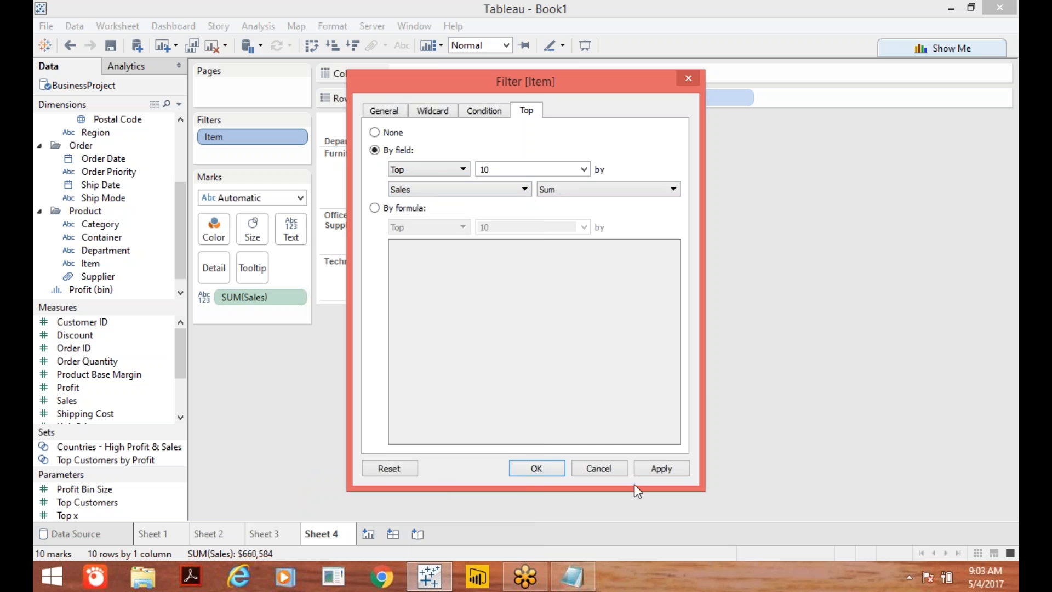
left_click(661, 469)
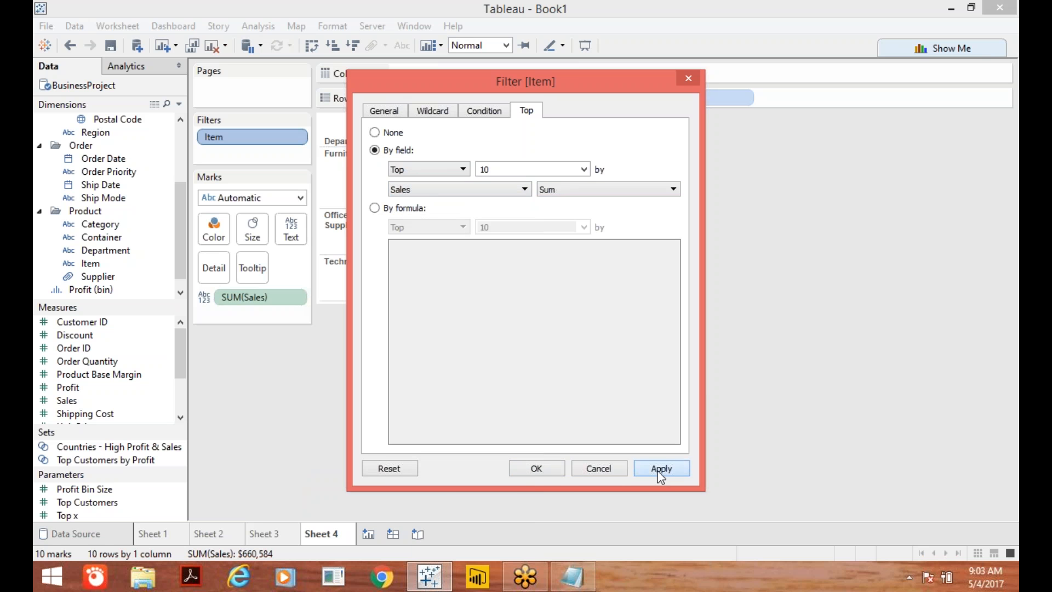
left_click(552, 470)
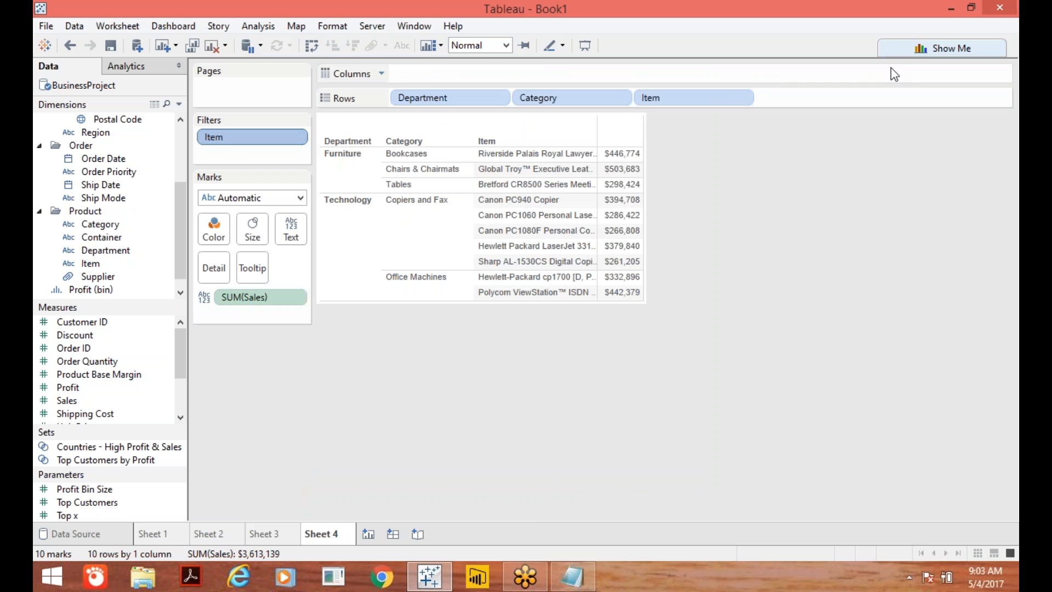
- Convert the sales table to a horizontal bar chart with Show Me
left_click(910, 55)
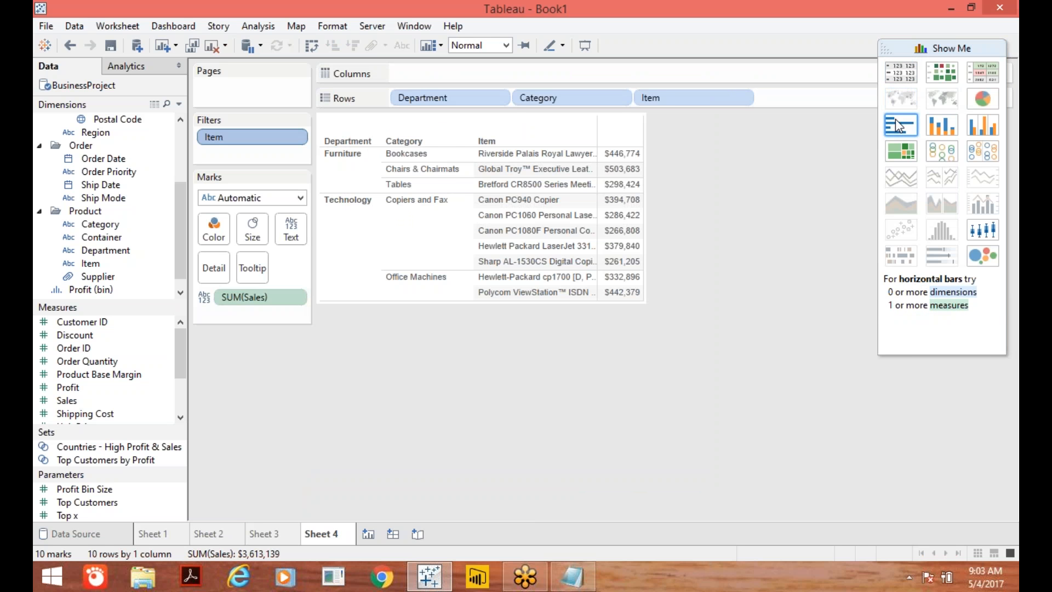
left_click(901, 125)
left_click(952, 48)
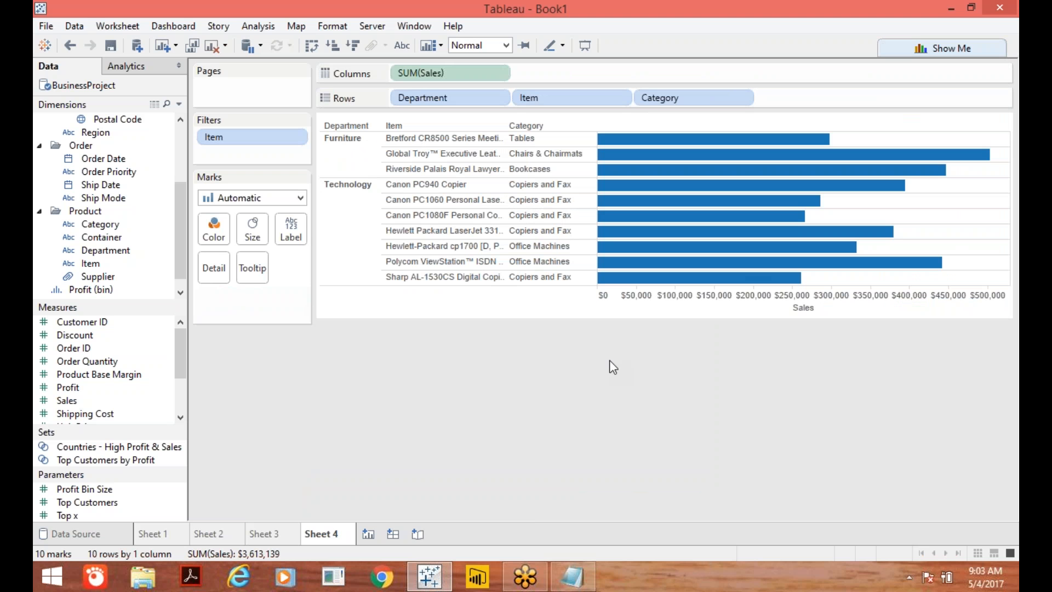
- Move Item after Category on Rows so the order is Department, Category, Item
left_click_drag(359, 137, 363, 147)
mouse_move(652, 160)
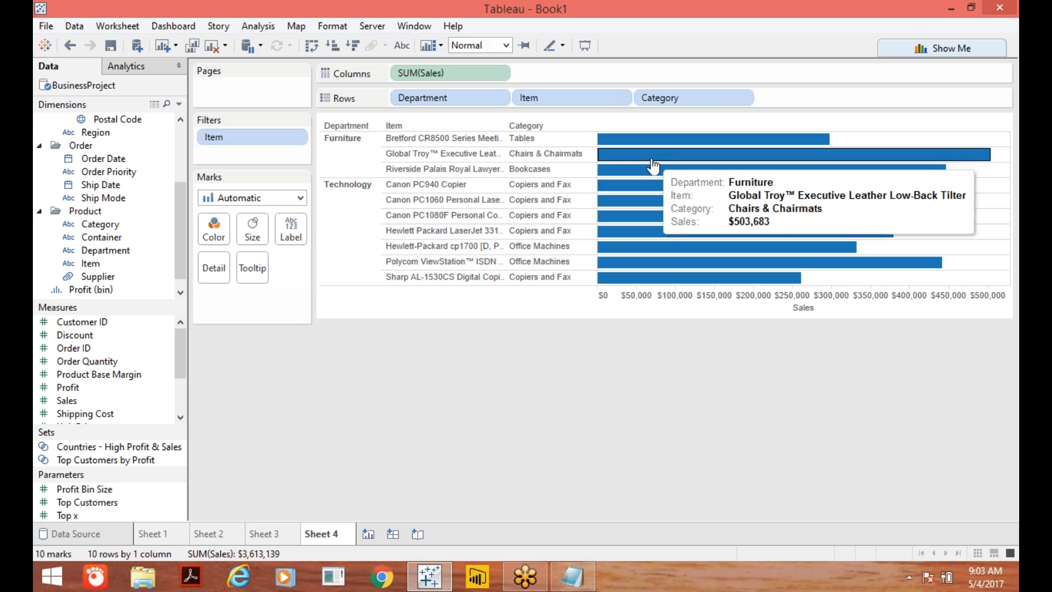
mouse_move(655, 250)
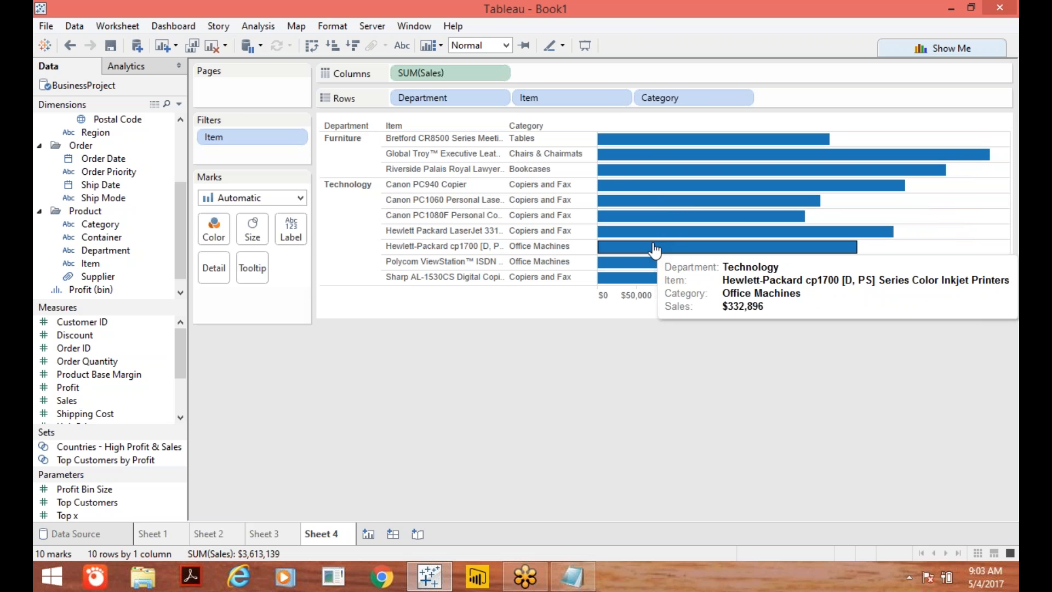
left_click_drag(548, 99, 784, 105)
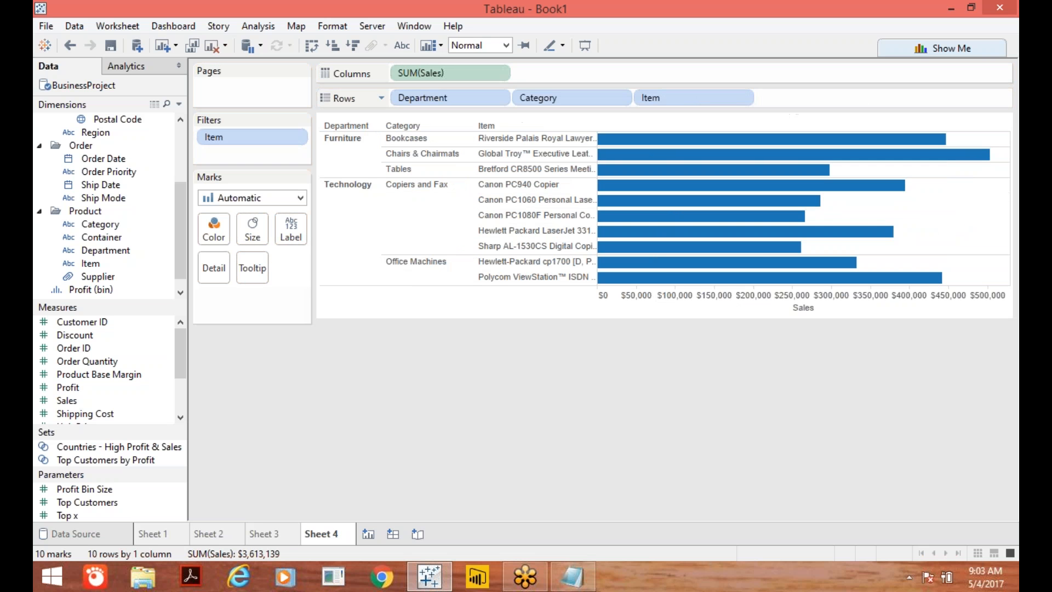
left_click(665, 278)
left_click(614, 340)
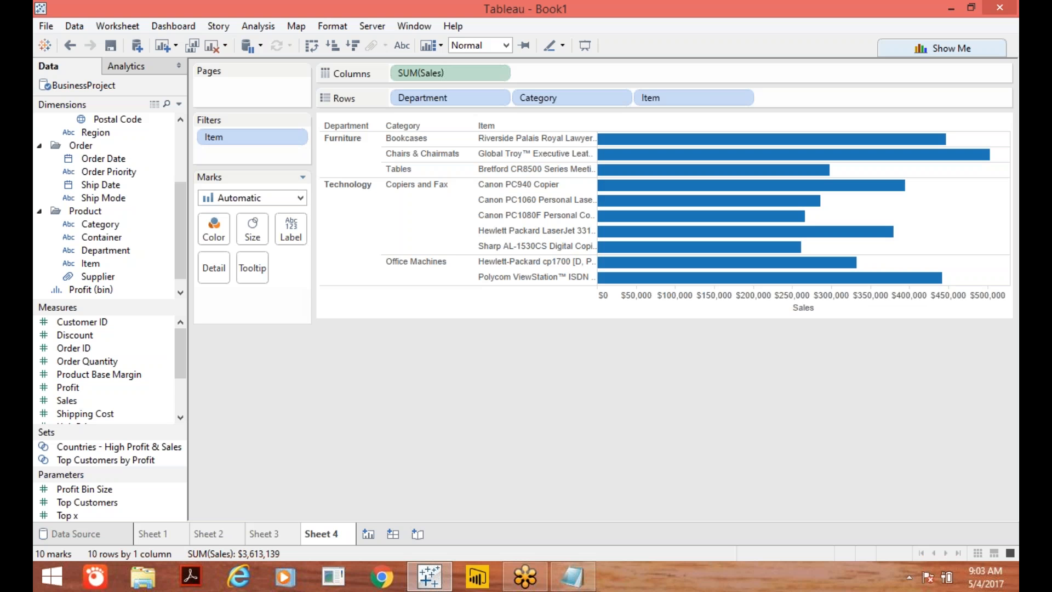
- Show the Category filter card, try it with only Bookcases selected, and clear that selection
left_click(167, 225)
left_click(202, 255)
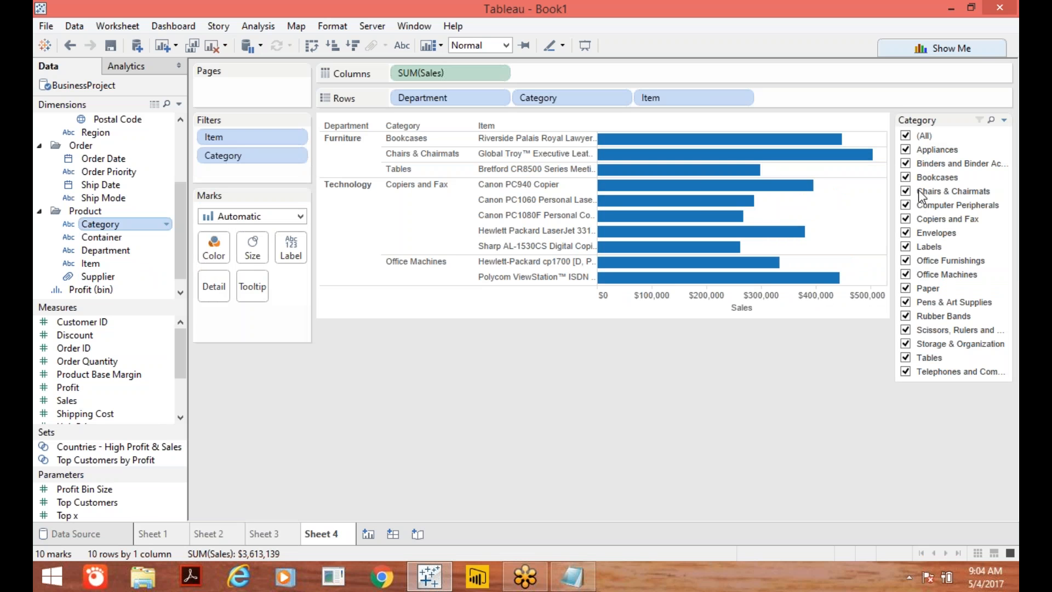
left_click(904, 136)
left_click(906, 178)
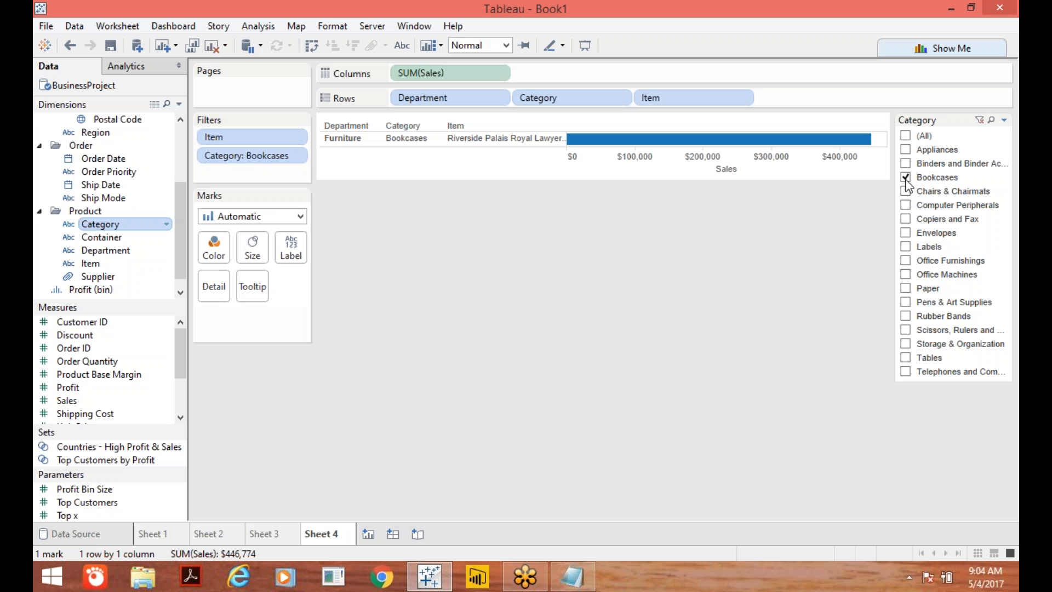
left_click(905, 178)
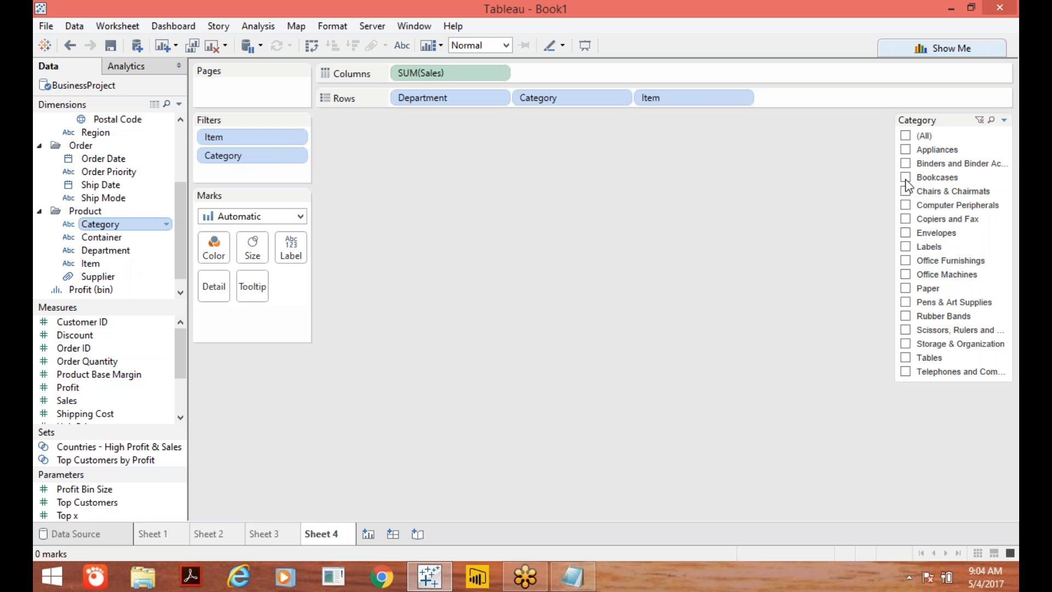
- Show the Department filter card above the Category card and reselect all categories
left_click(165, 251)
left_click(204, 278)
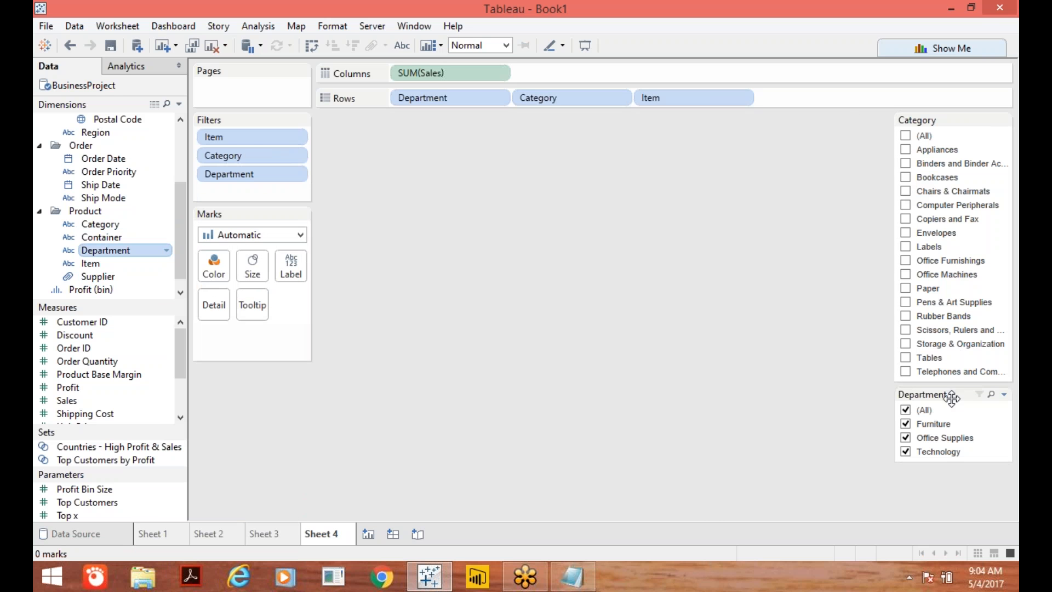
left_click_drag(960, 395, 954, 117)
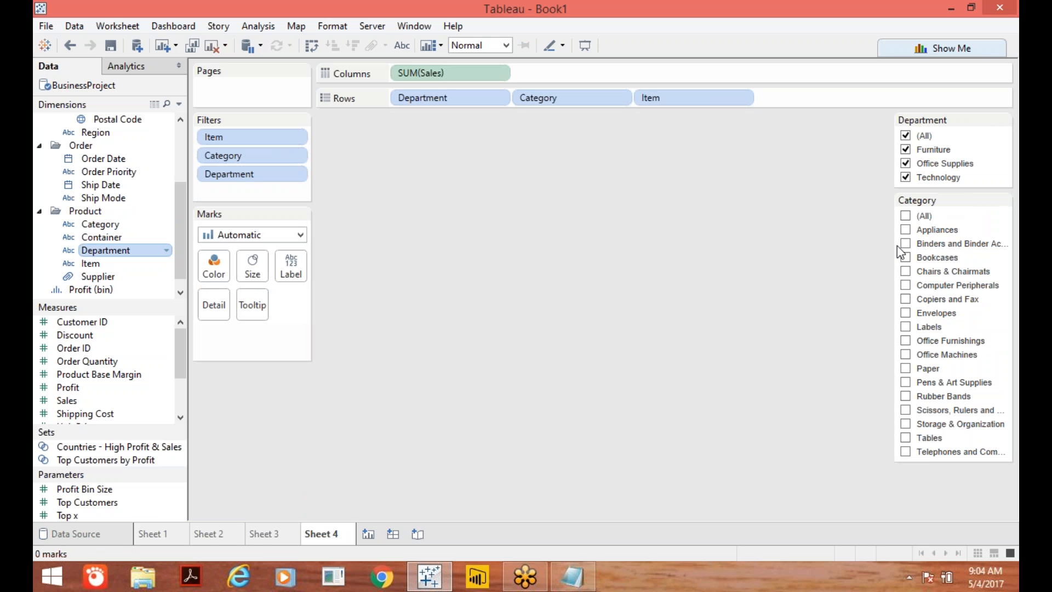
left_click(905, 216)
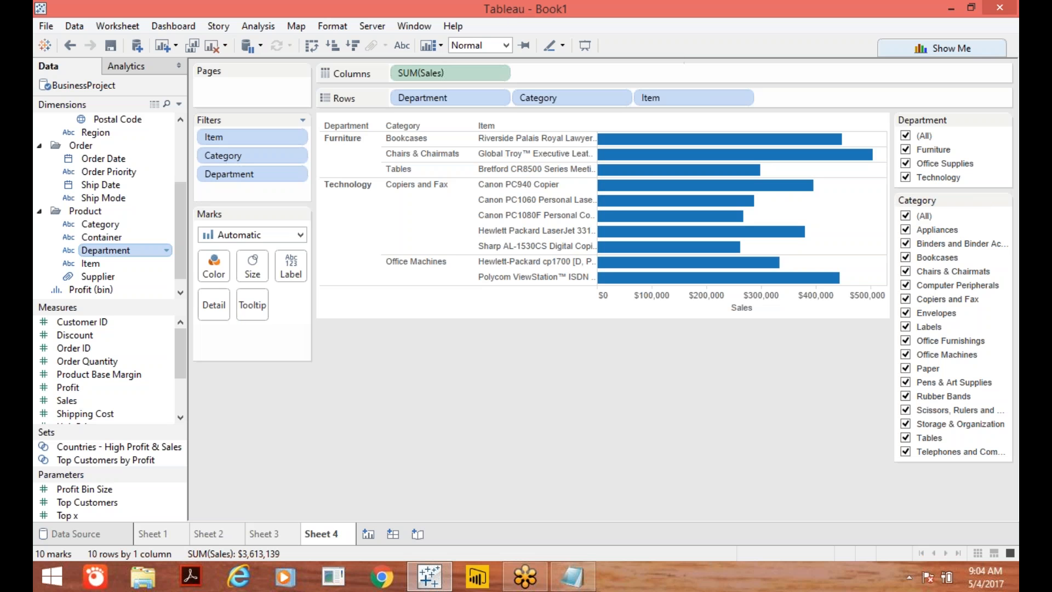
- Add both the Category and Department filters to the context
left_click(300, 159)
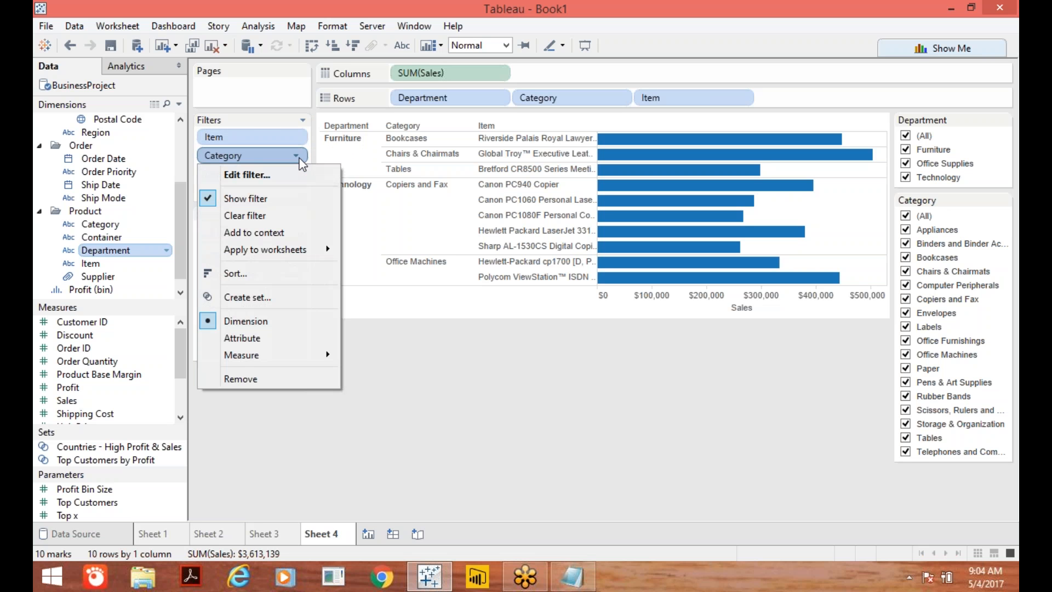
left_click(297, 234)
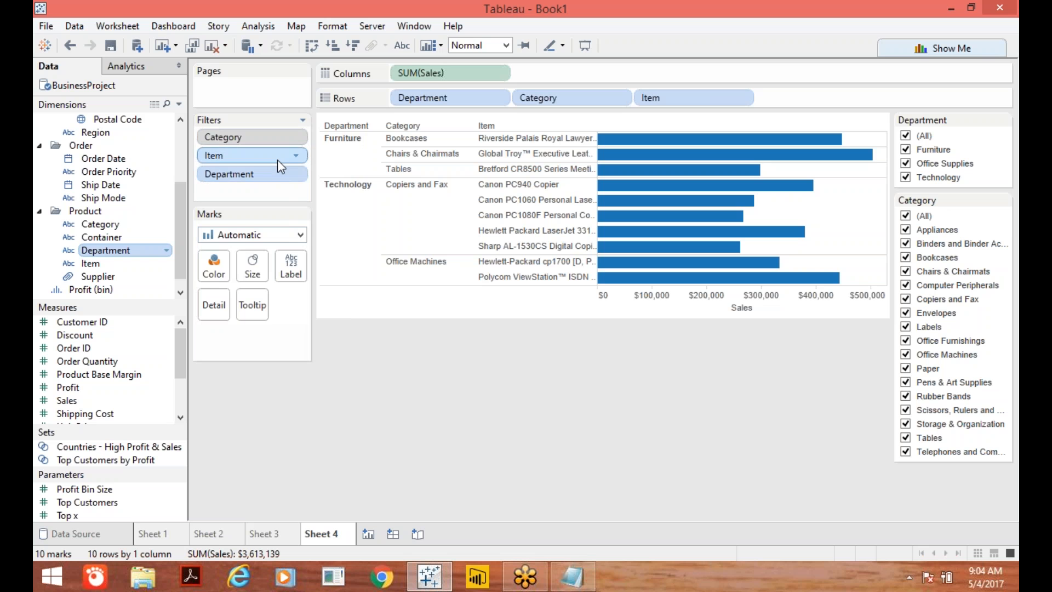
left_click(296, 175)
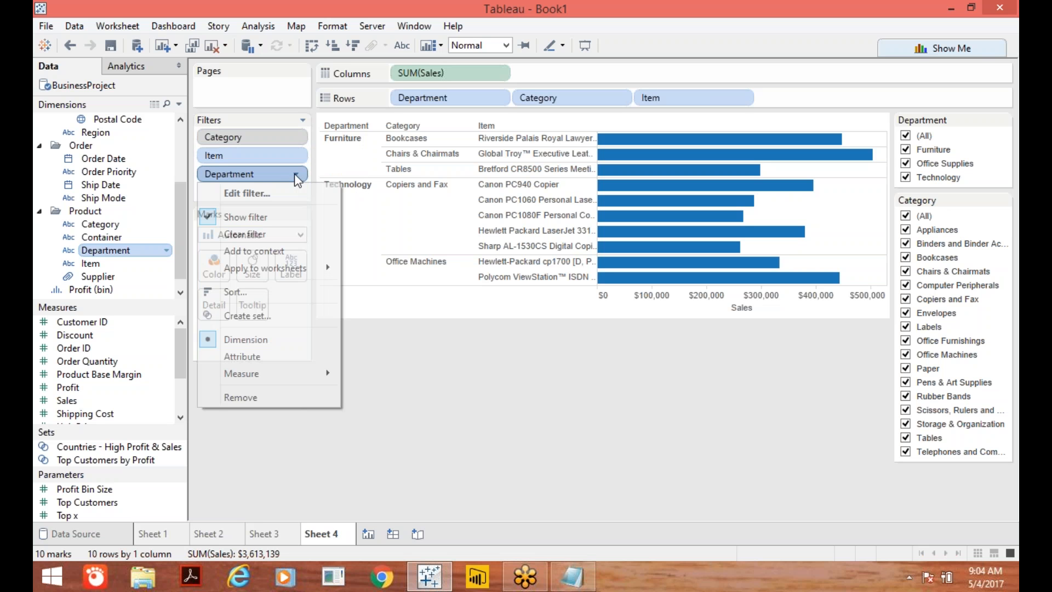
left_click(285, 251)
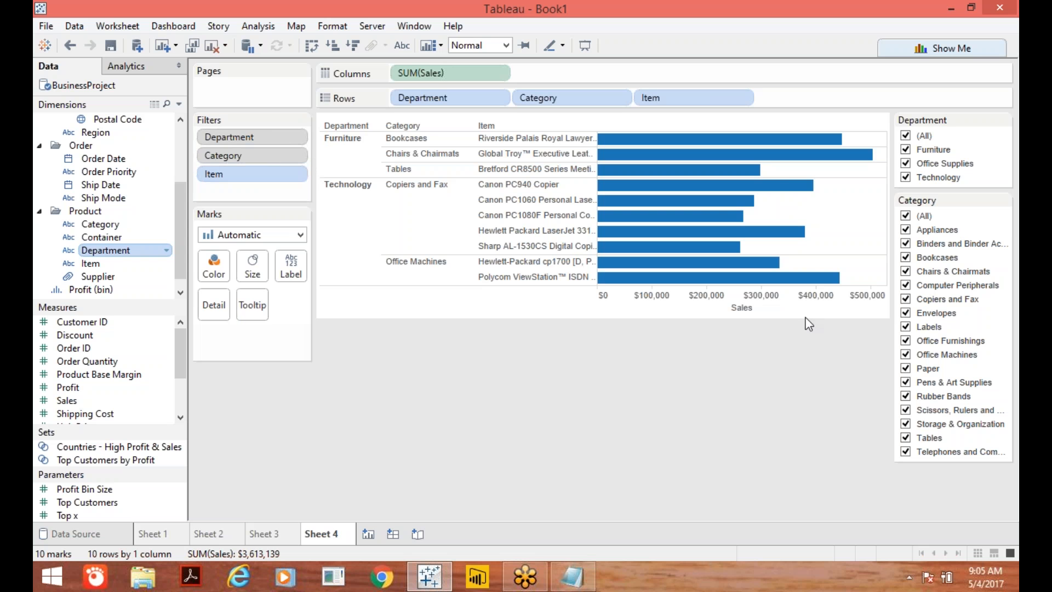
- Restrict the Department filter to Furniture and the Category filter to Bookcases
left_click(905, 136)
left_click(906, 151)
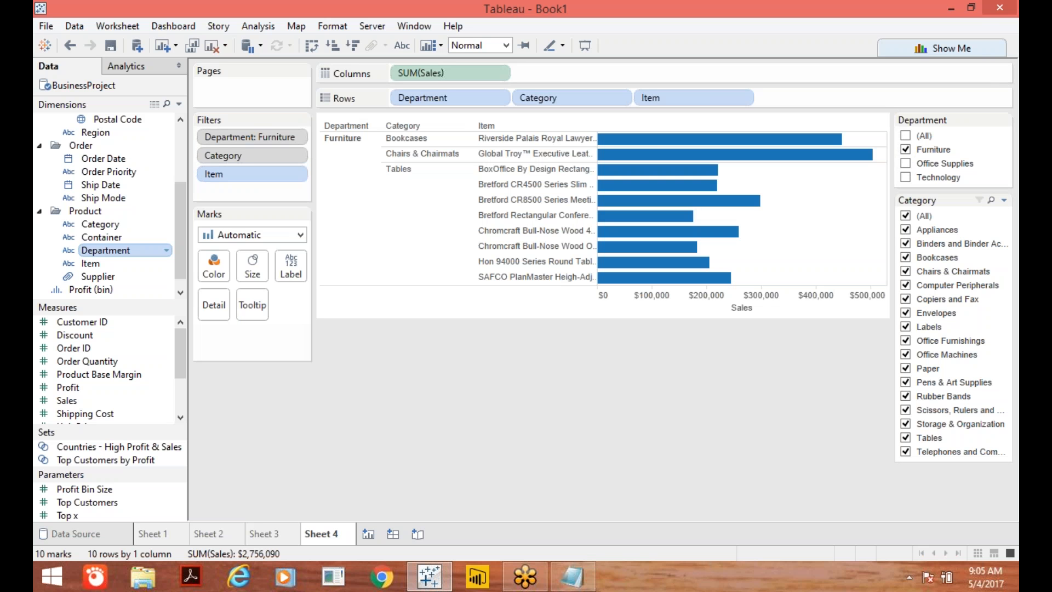
left_click(906, 217)
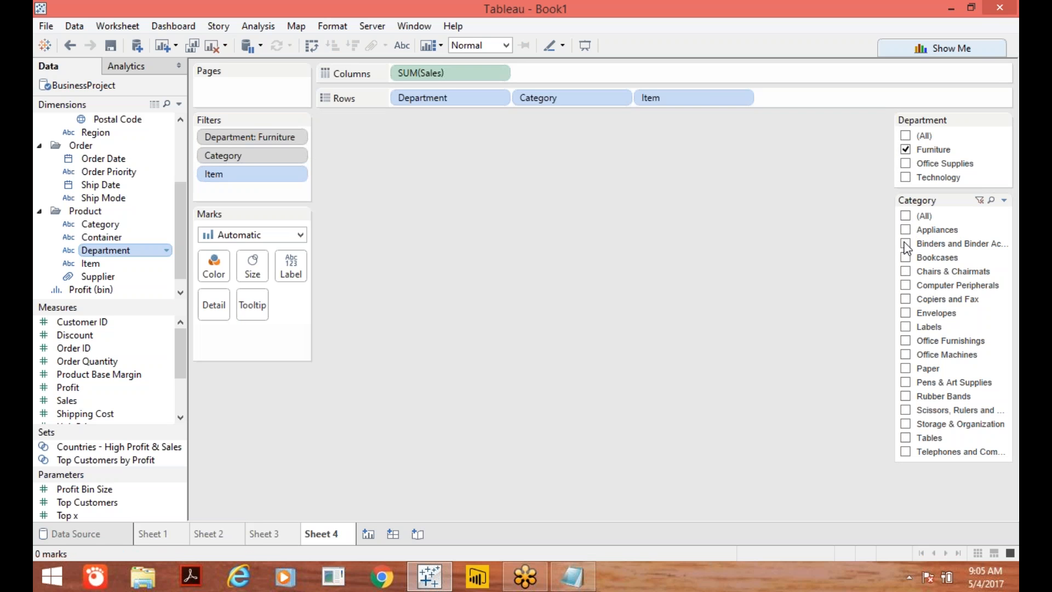
left_click(906, 258)
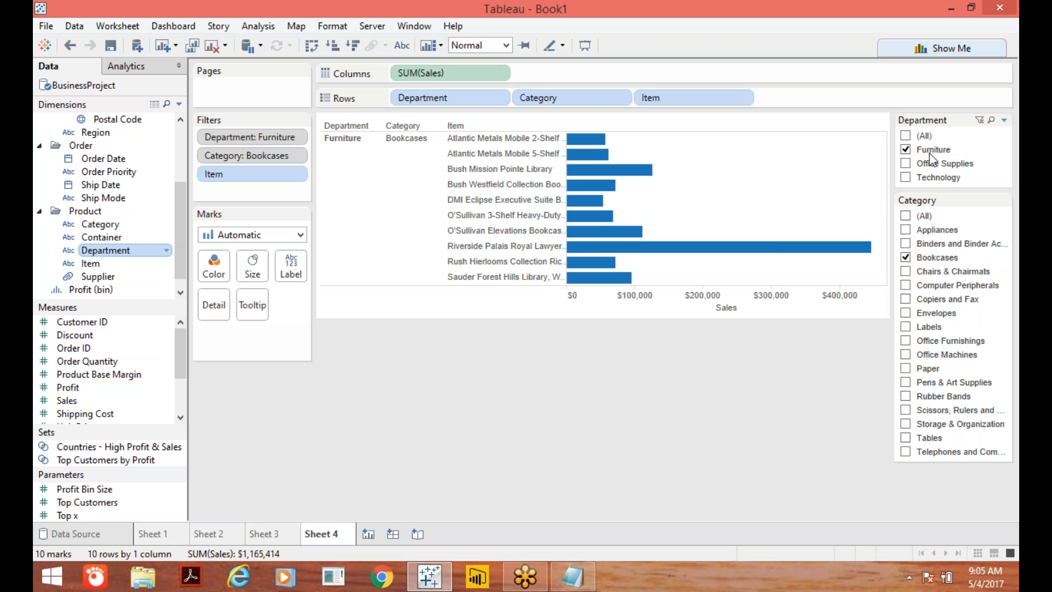
- Clear Bookcases in the Category filter and select all categories again
left_click(905, 258)
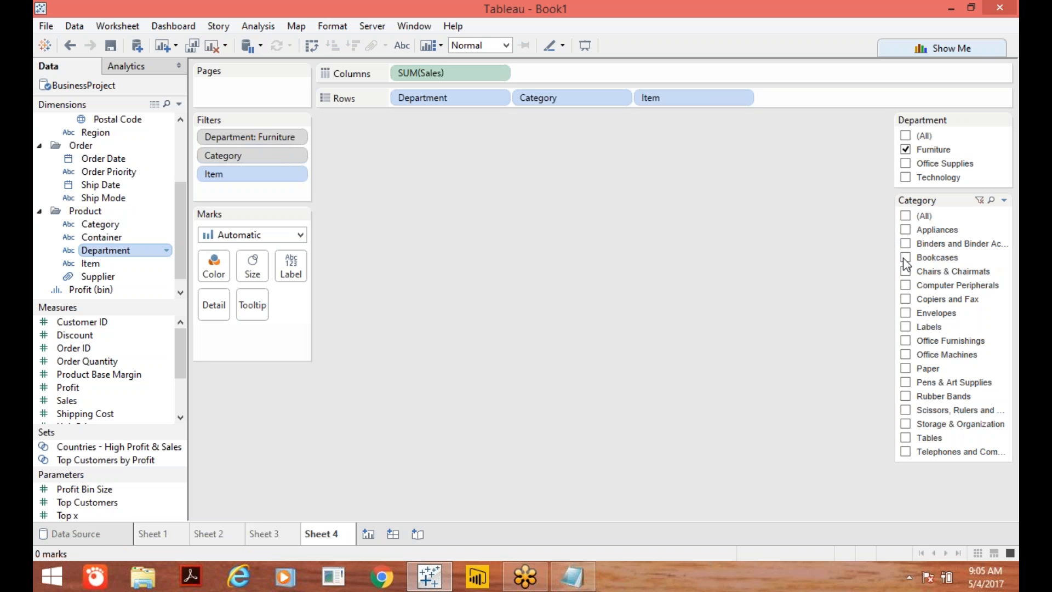
left_click(905, 230)
left_click(905, 216)
- Switch to Notepad and write the indented line "Cascading Filter" below the Task line, leaving a blank line between them
left_click(576, 581)
key("Return")
key("Tab")
key("Tab")
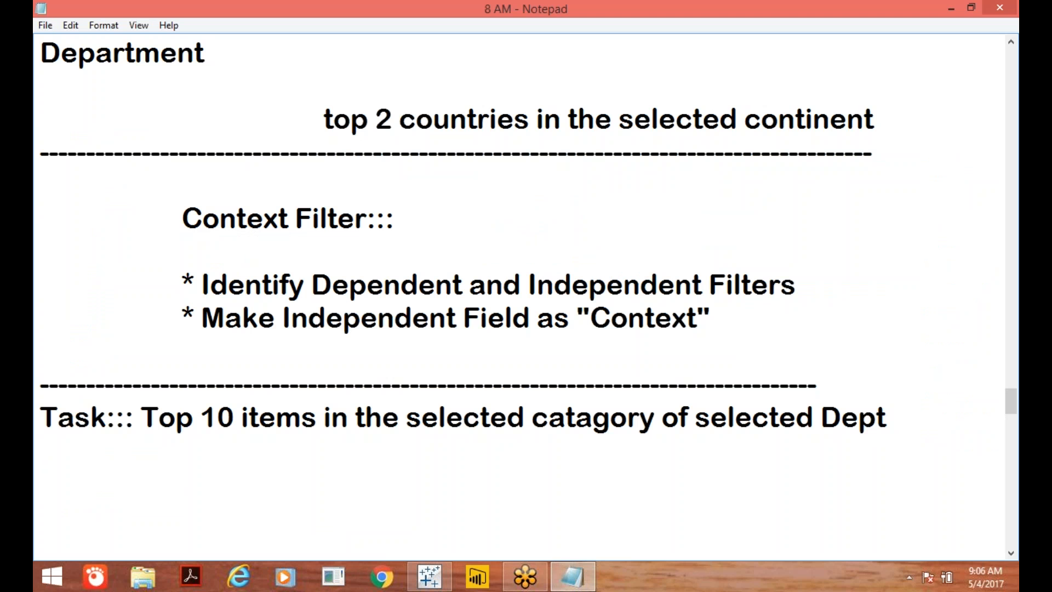
type("Cs")
key("BackSpace")
type("as")
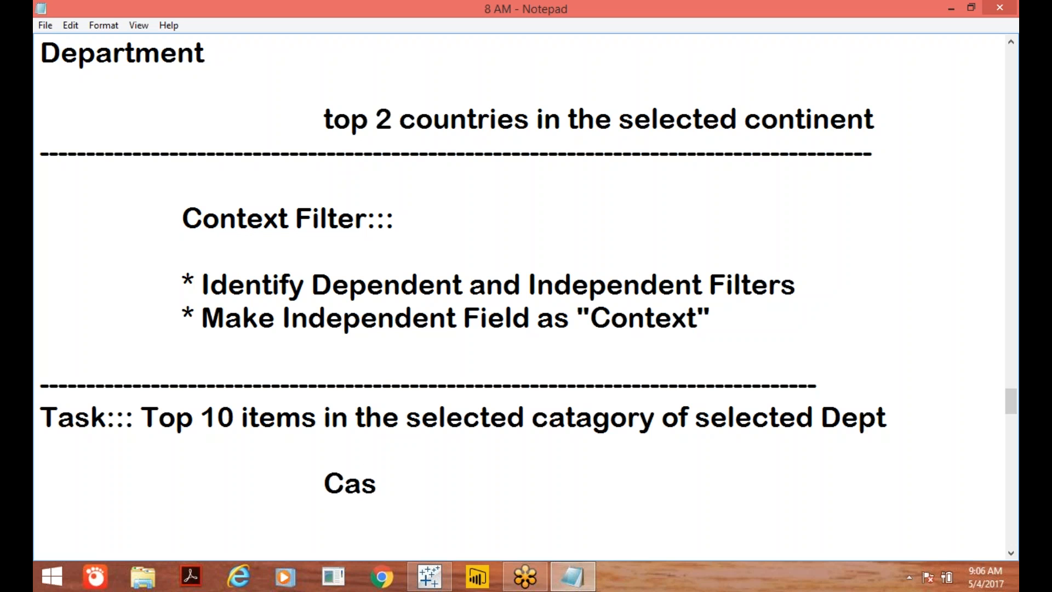
type("cading Filter")
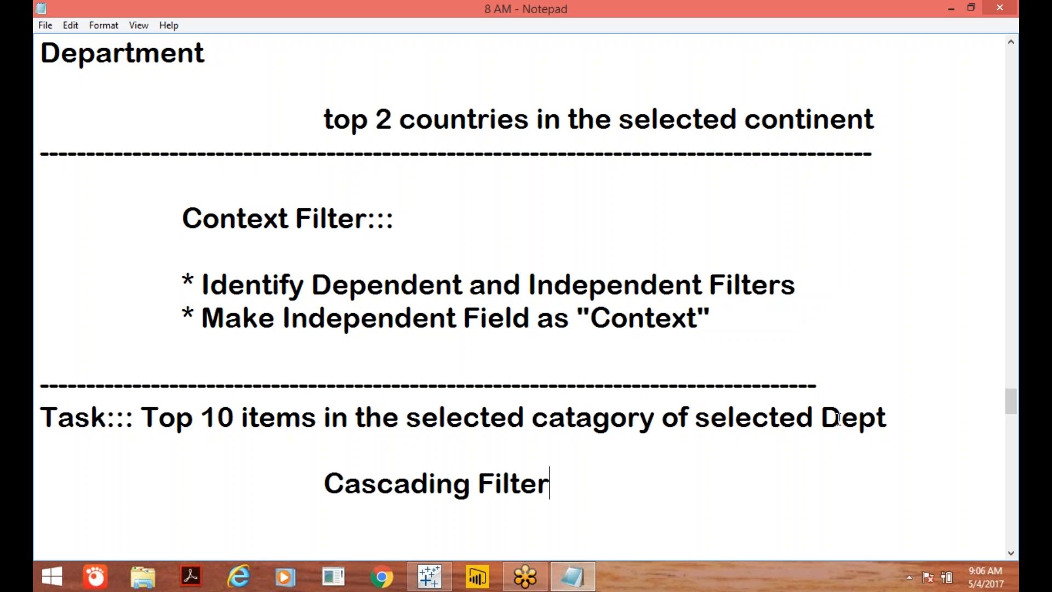
- Switch to Tableau and set the Category filter card to list only relevant values
left_click(425, 582)
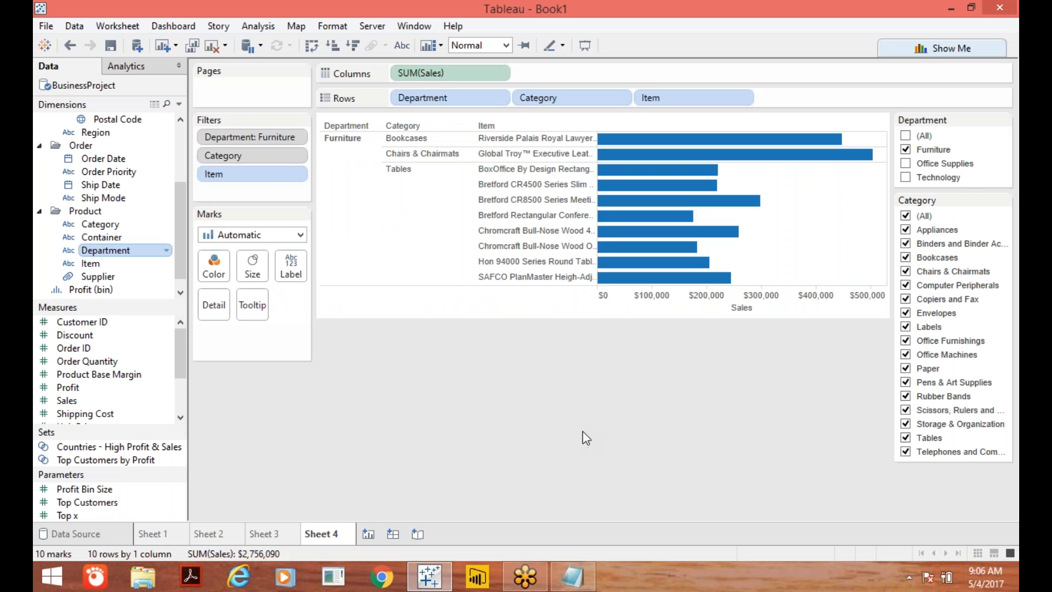
mouse_move(988, 144)
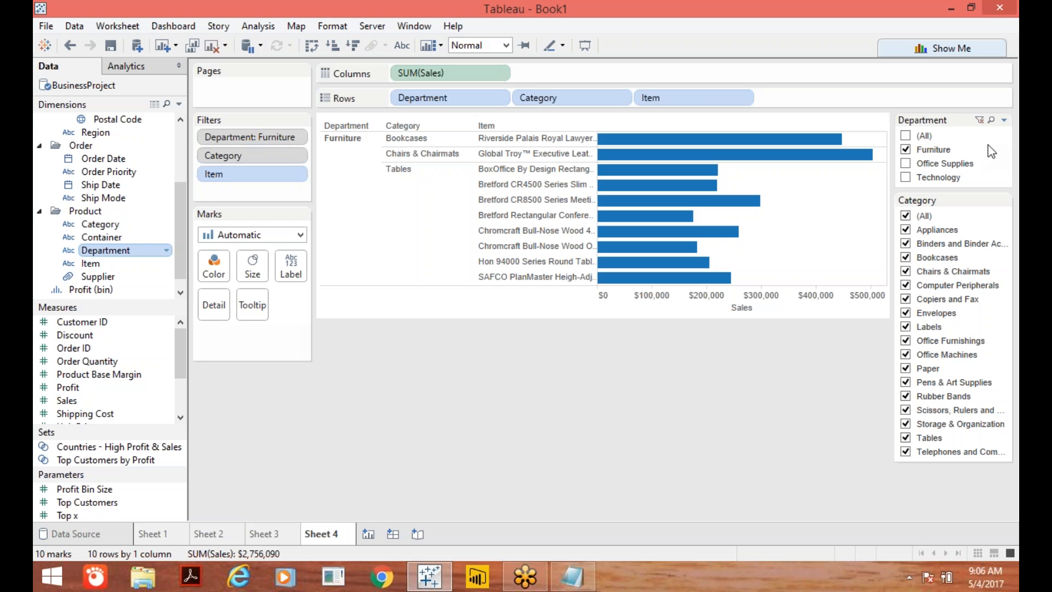
mouse_move(1005, 206)
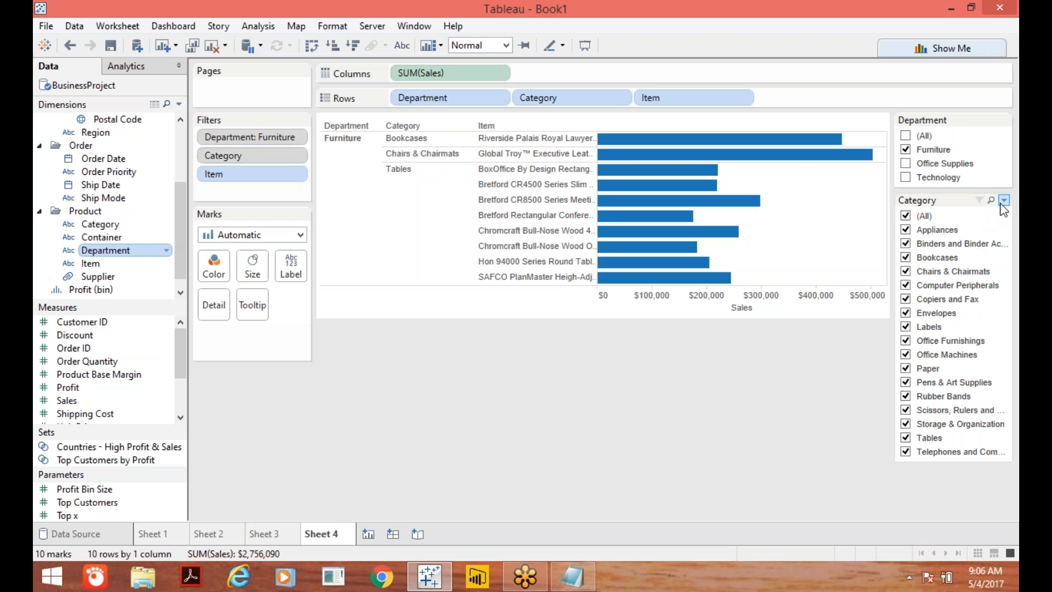
left_click(1003, 200)
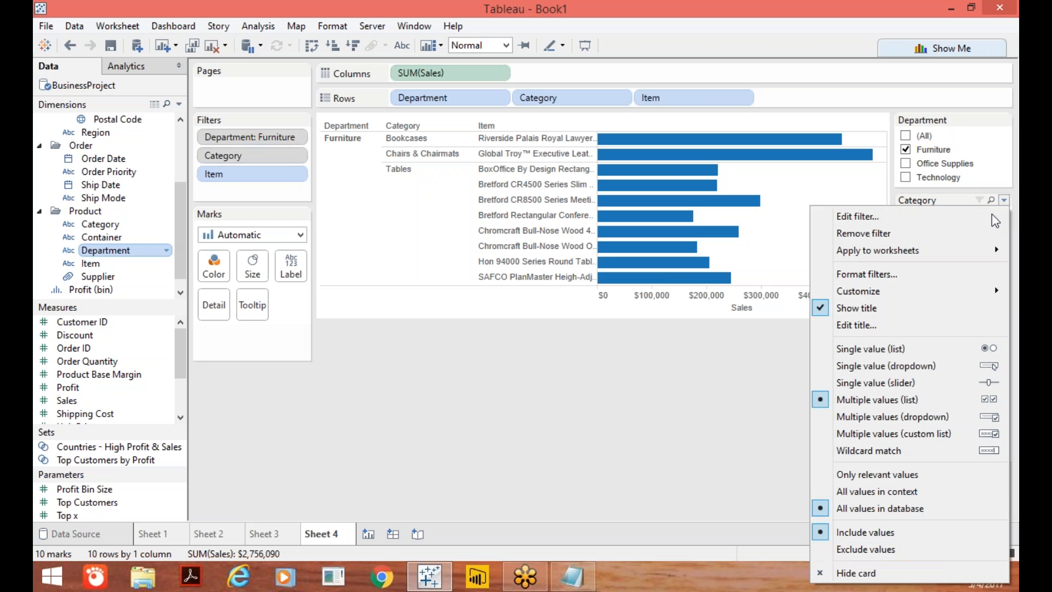
left_click(876, 476)
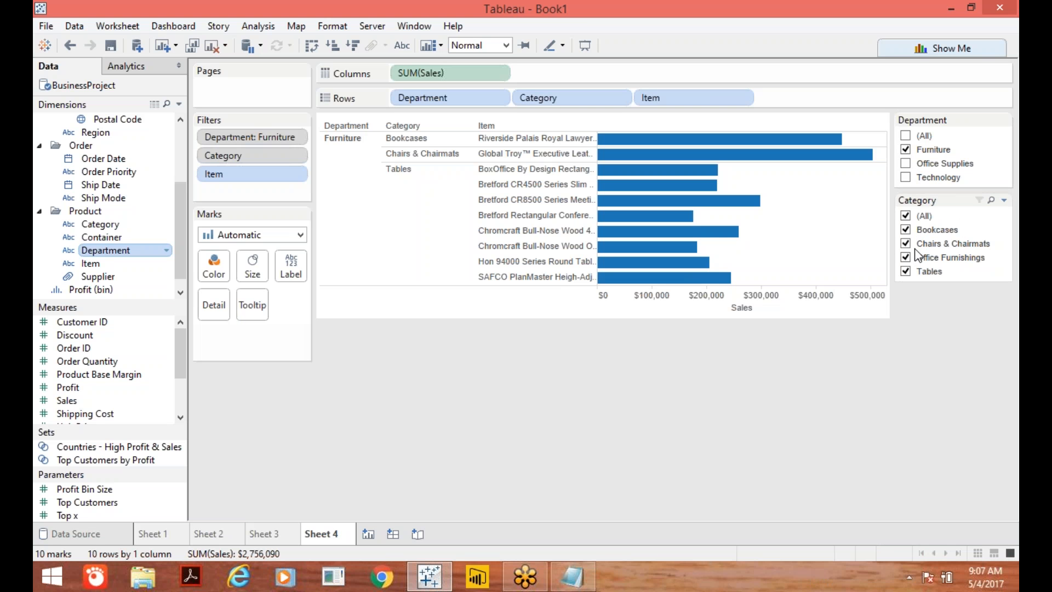
- Clear all values in the Category filter, select Office Furnishings alone, and replace it with Tables
left_click(905, 215)
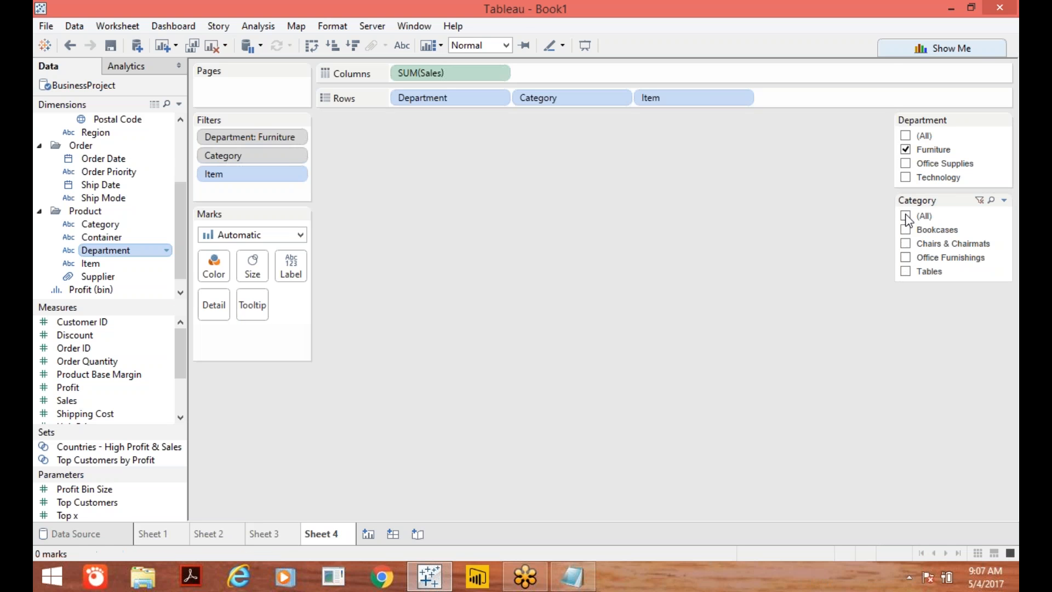
left_click(906, 258)
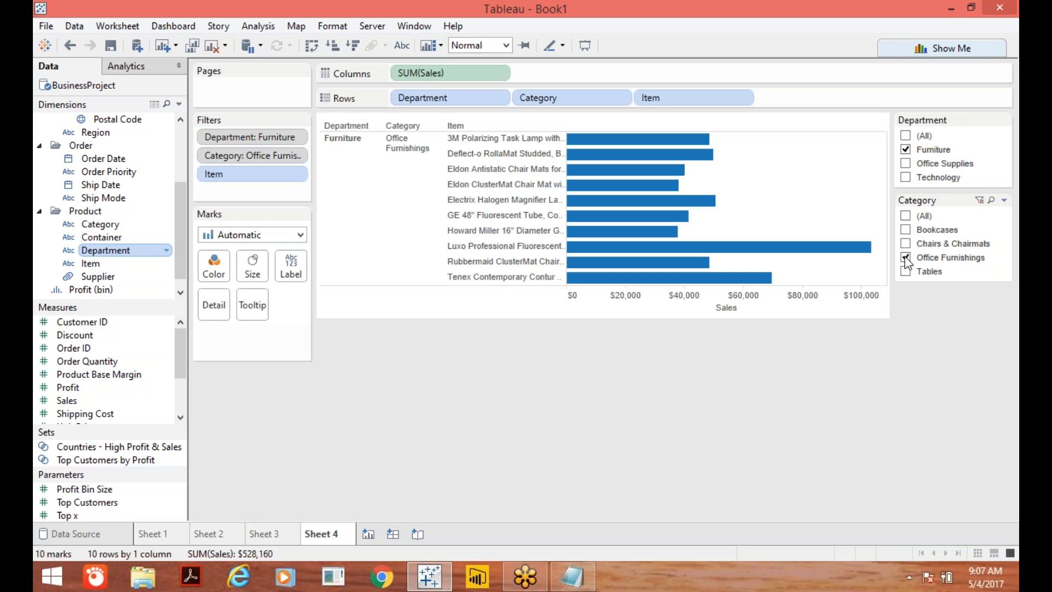
left_click(905, 257)
left_click(905, 270)
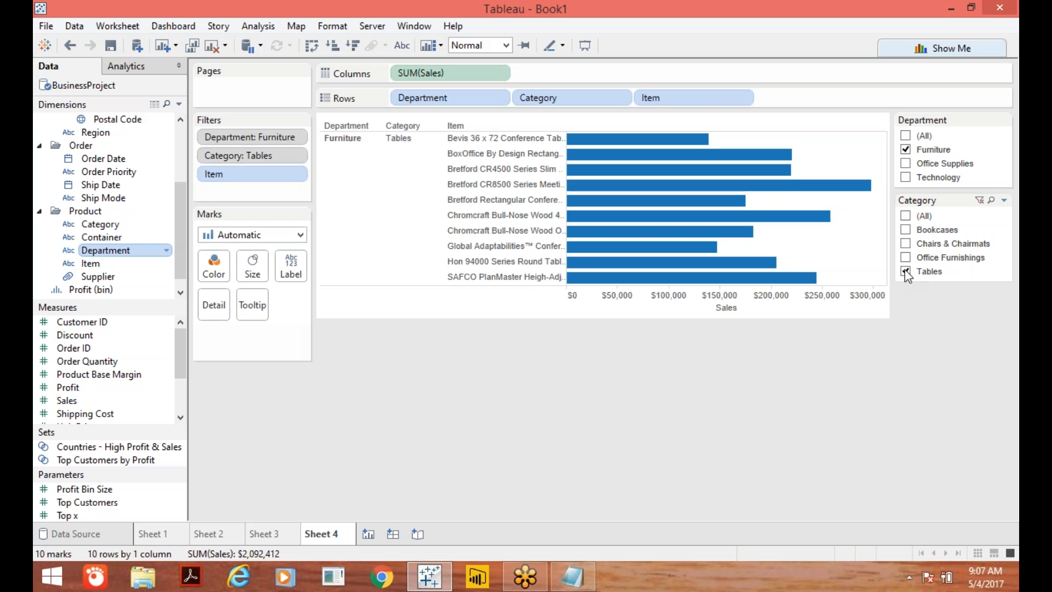
- Change the Department filter from Furniture to Office Supplies and select Labels in the Category filter
left_click(906, 149)
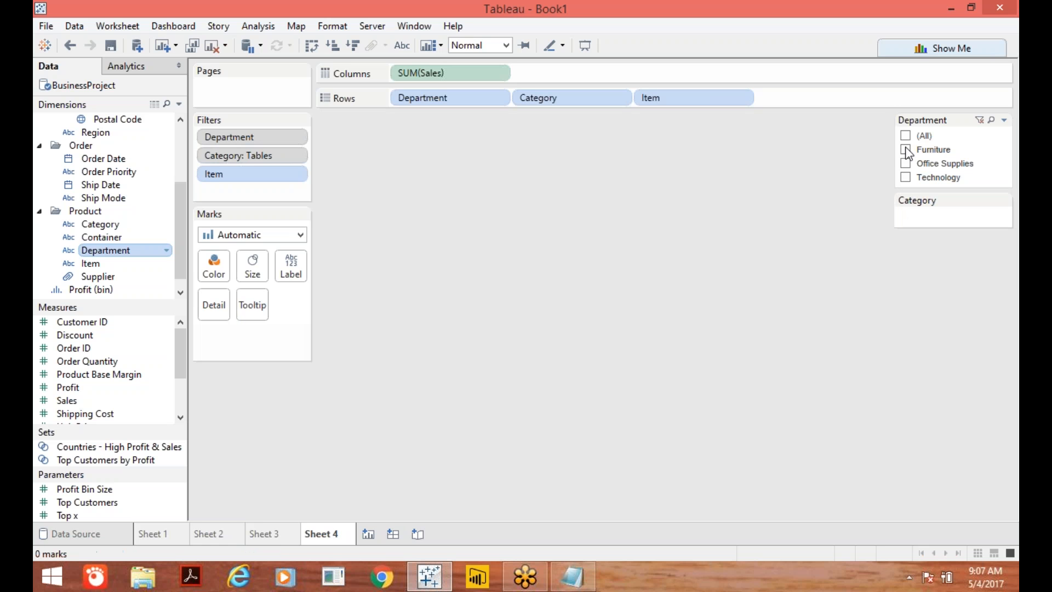
left_click(905, 163)
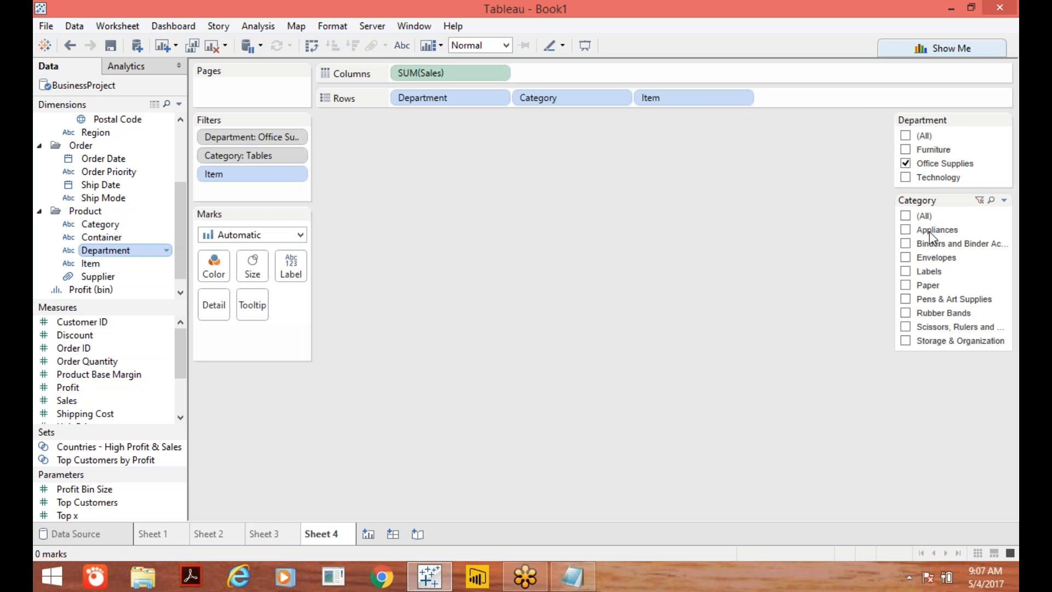
left_click(906, 271)
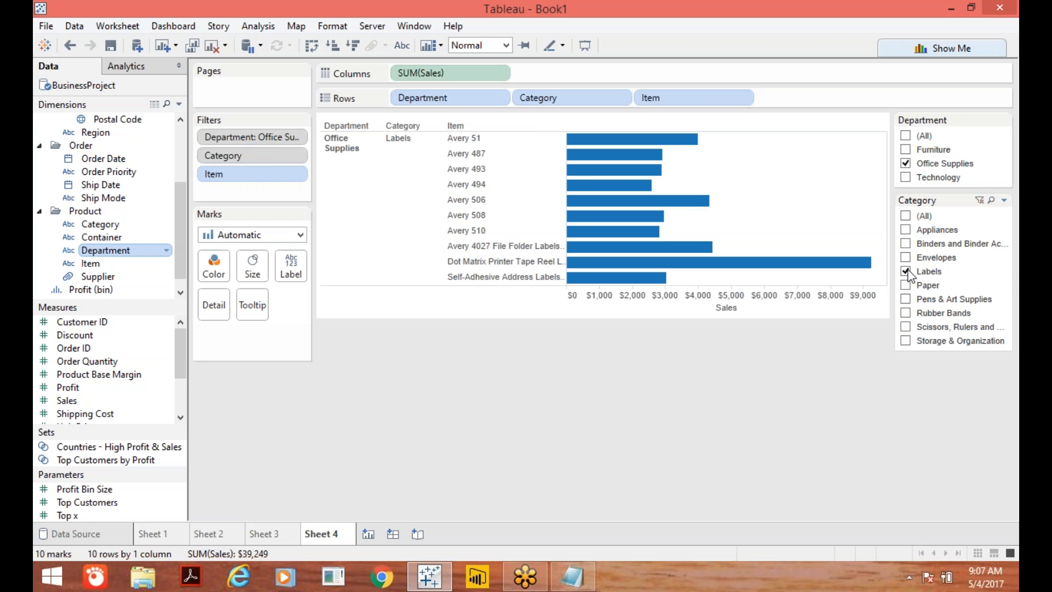
- Change the Department filter from Office Supplies to Technology and select Office Machines in the Category filter
left_click(906, 164)
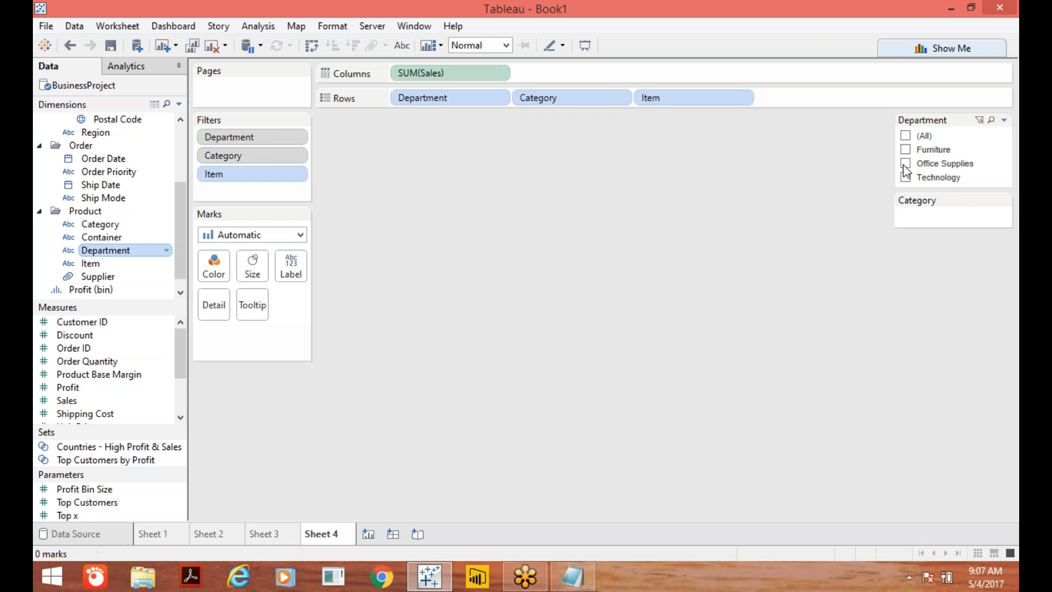
left_click(906, 178)
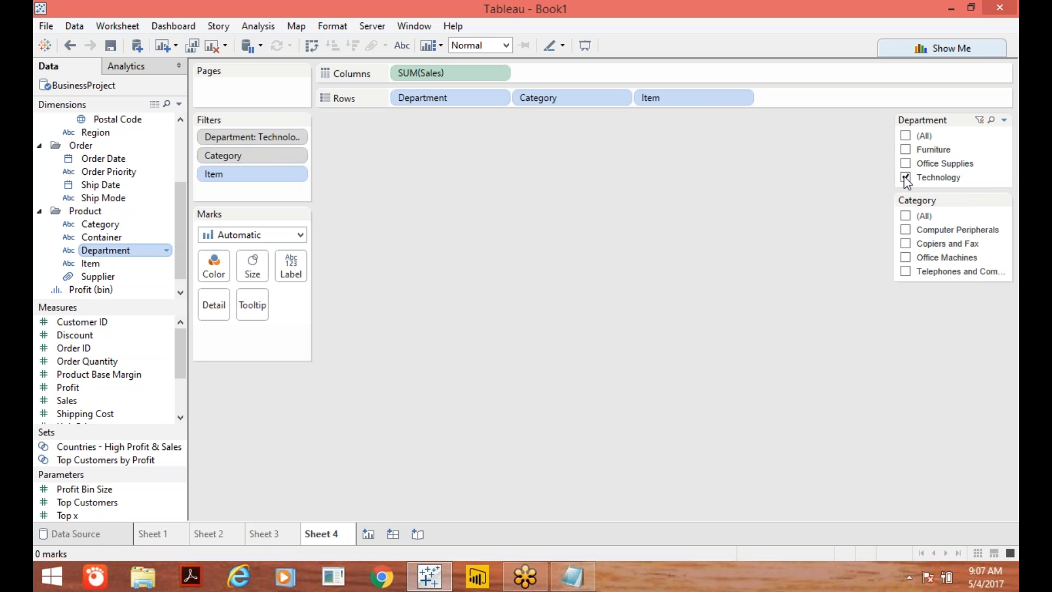
left_click(905, 257)
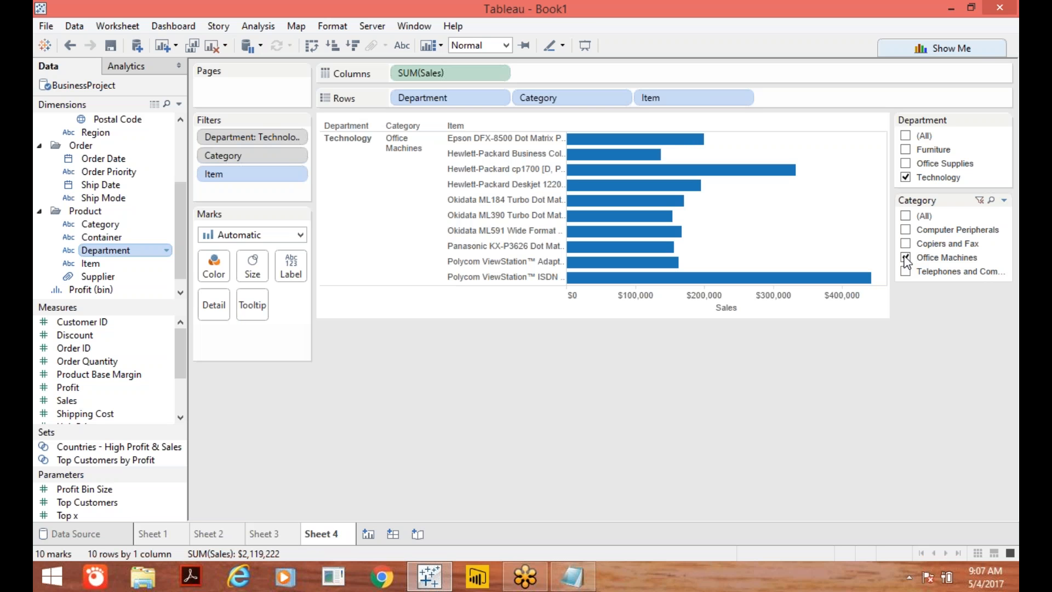
- Switch to Notepad, write the indented line "Top 2 cities in selected country int selected continent" two blank lines below "Cascading Filter", and return to Tableau
left_click(572, 578)
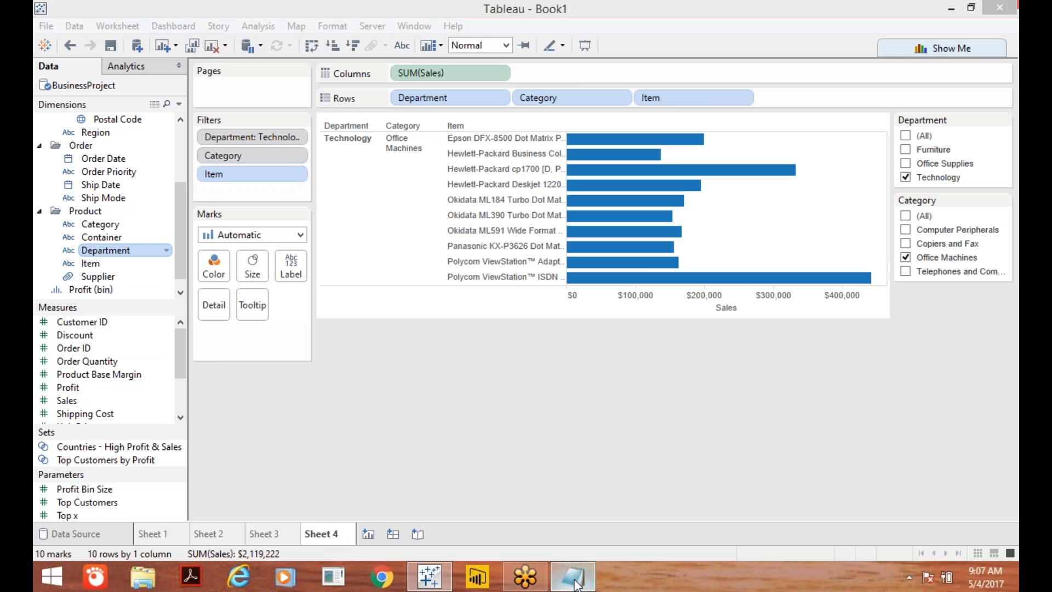
key("Return")
key("Return")
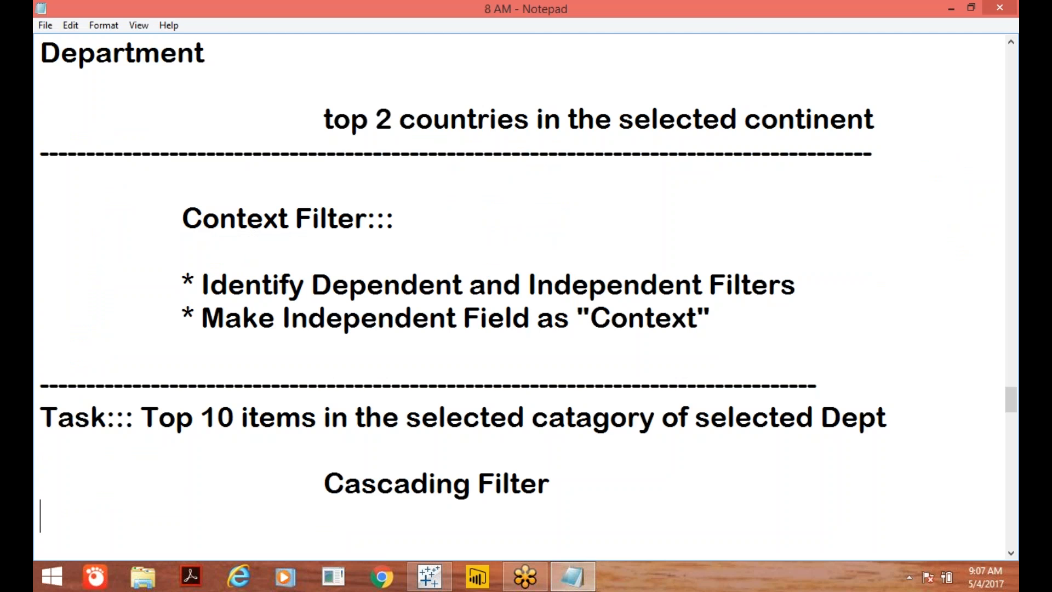
key("Return")
key("Tab")
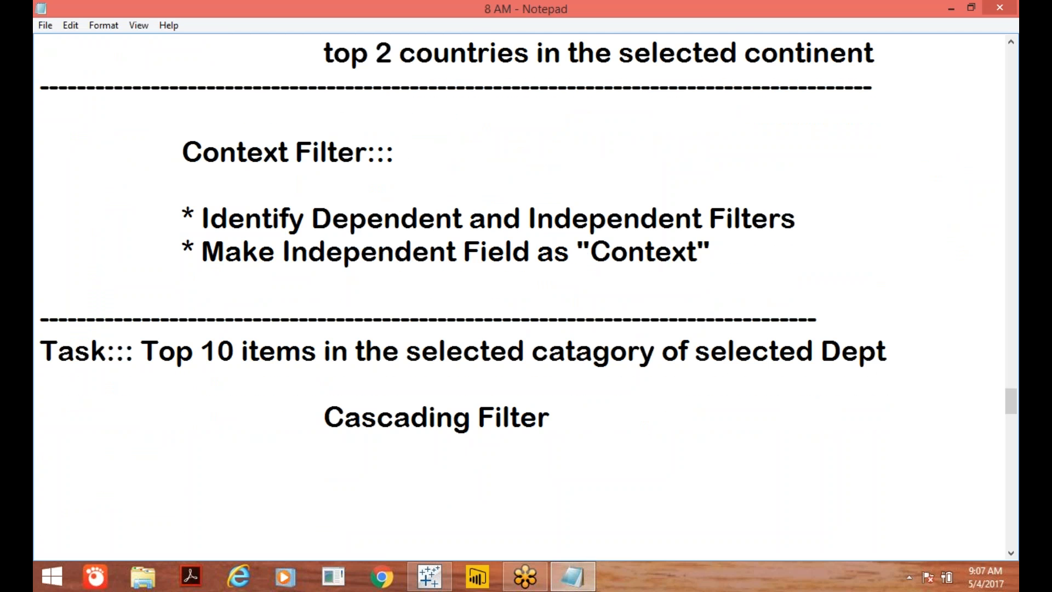
type("Y")
key("BackSpace")
type("Top ")
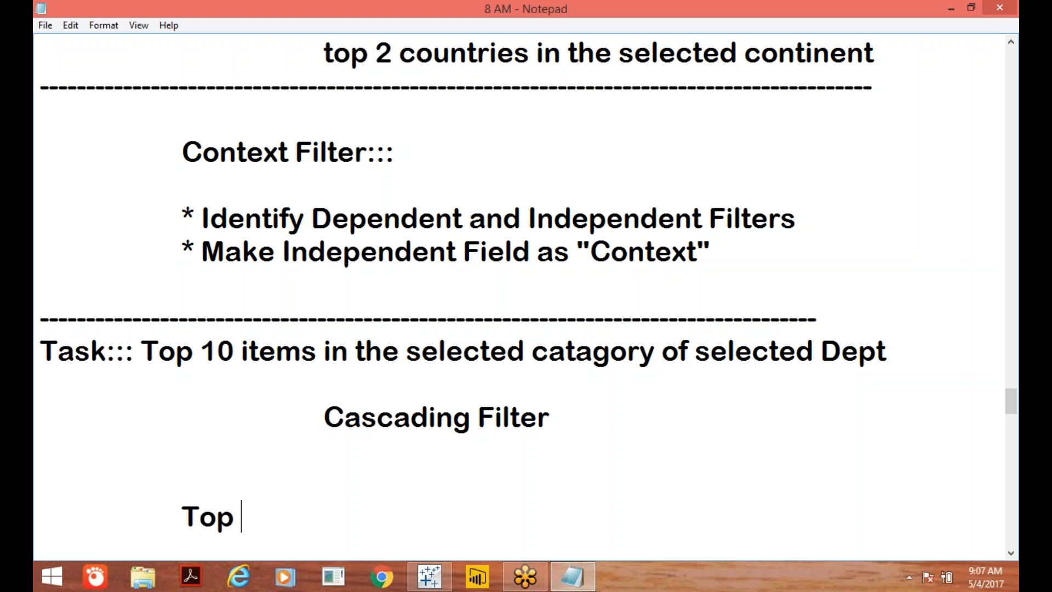
type("2 ci")
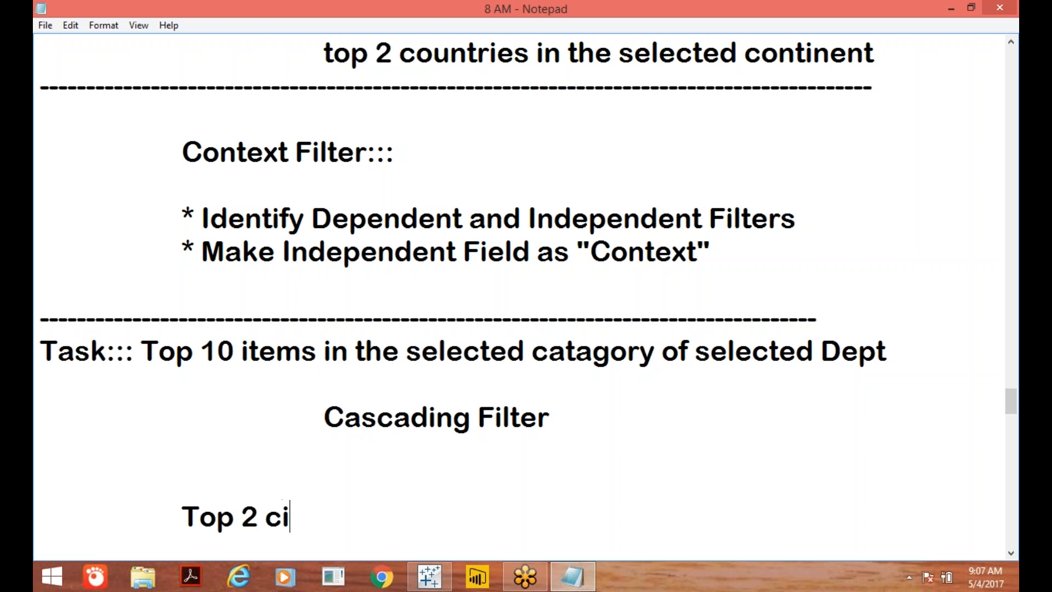
type("ties i")
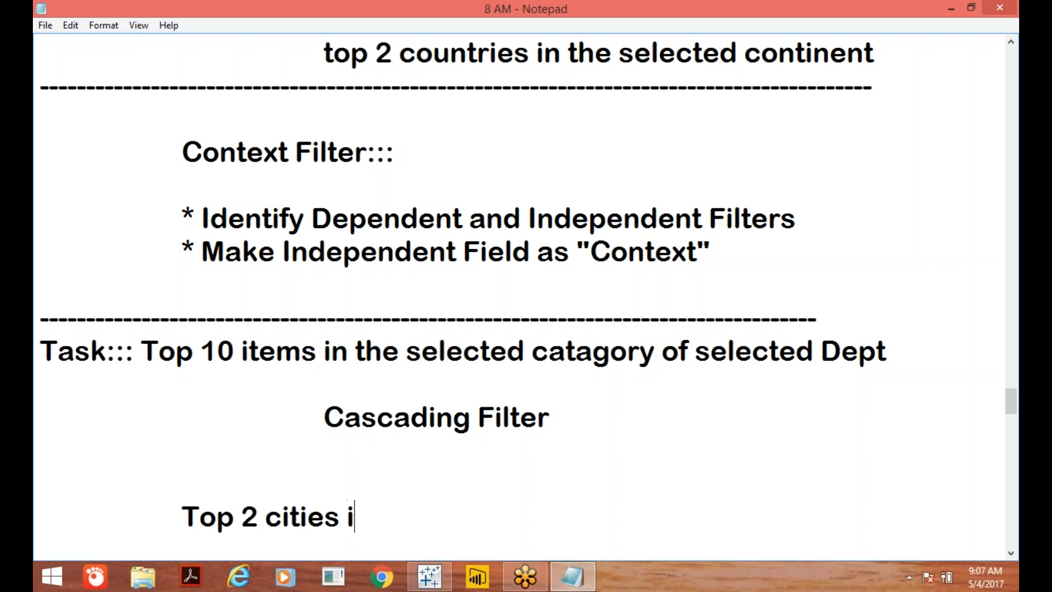
type("n sle")
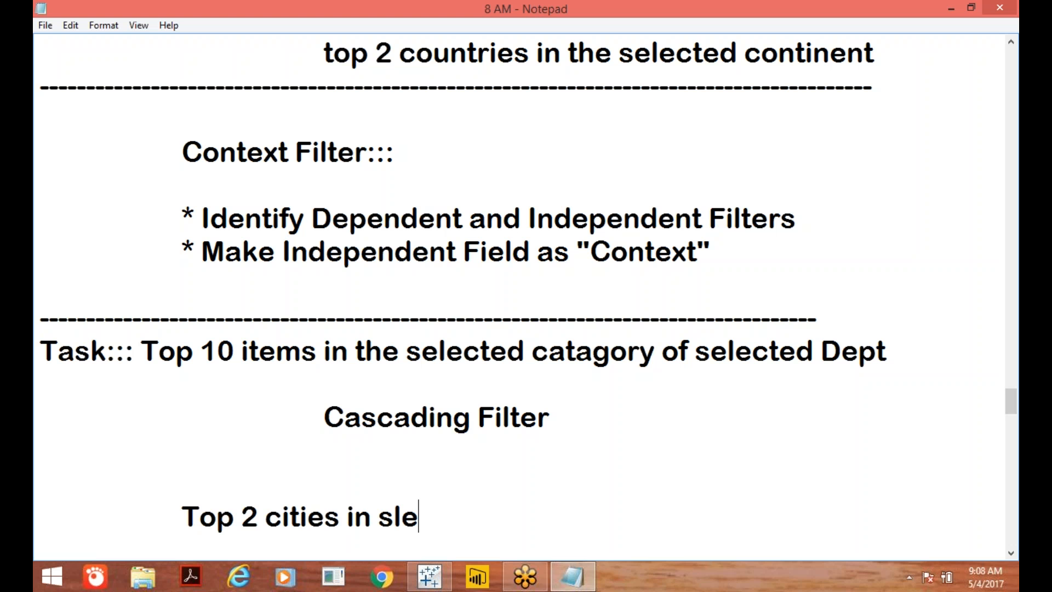
key("BackSpace")
key("BackSpace")
key("BackSpace")
type("selec")
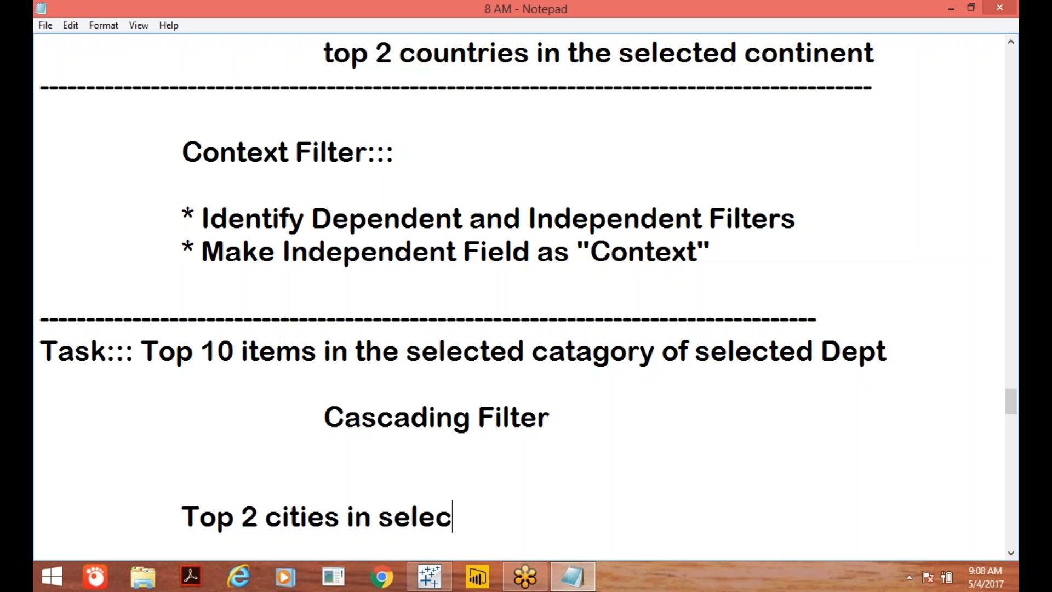
type("ted co")
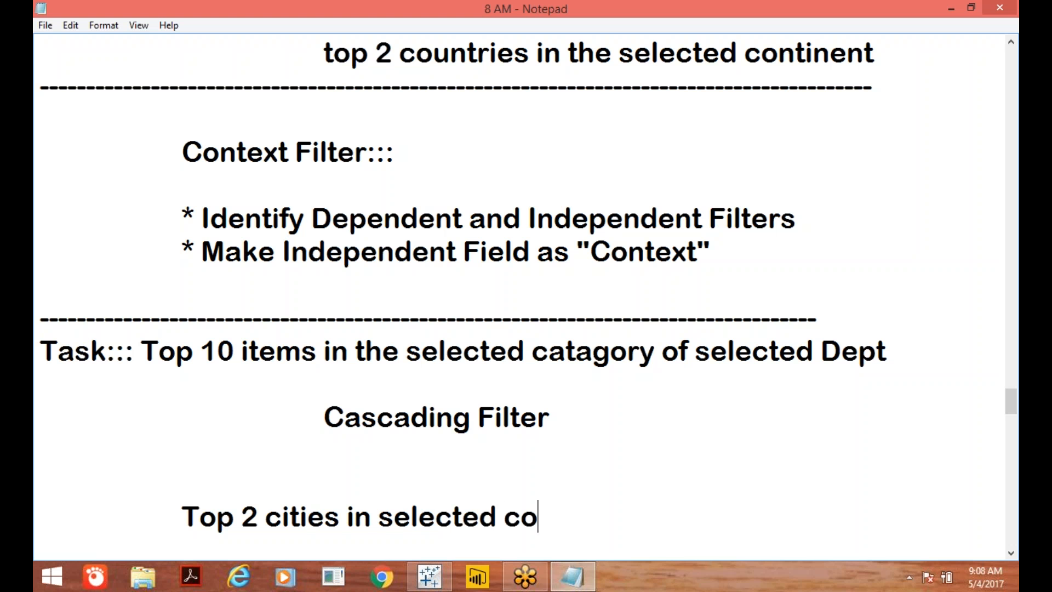
type("untr")
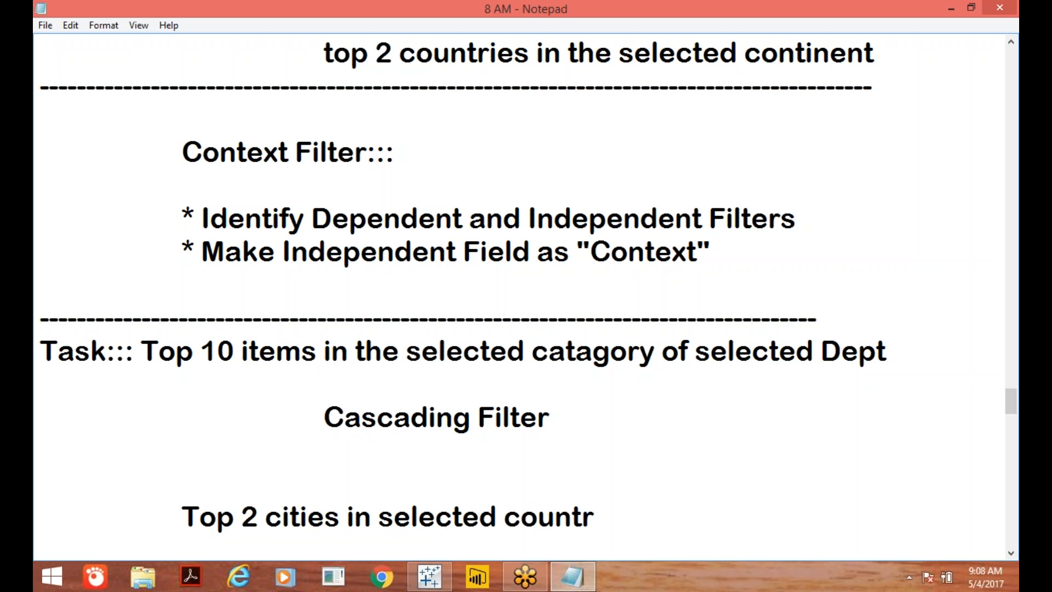
type("y in")
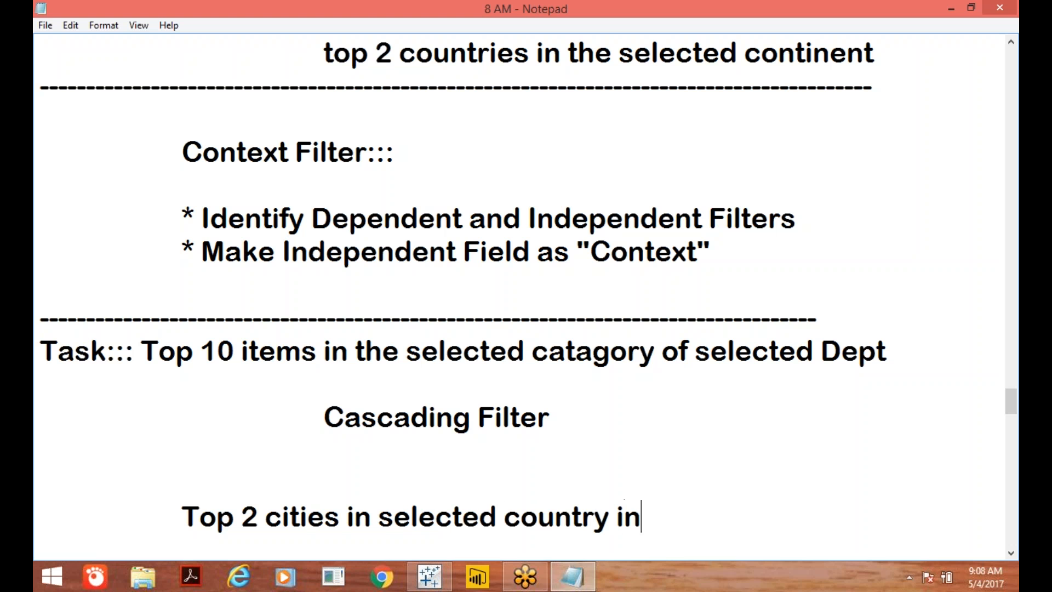
type("t sele")
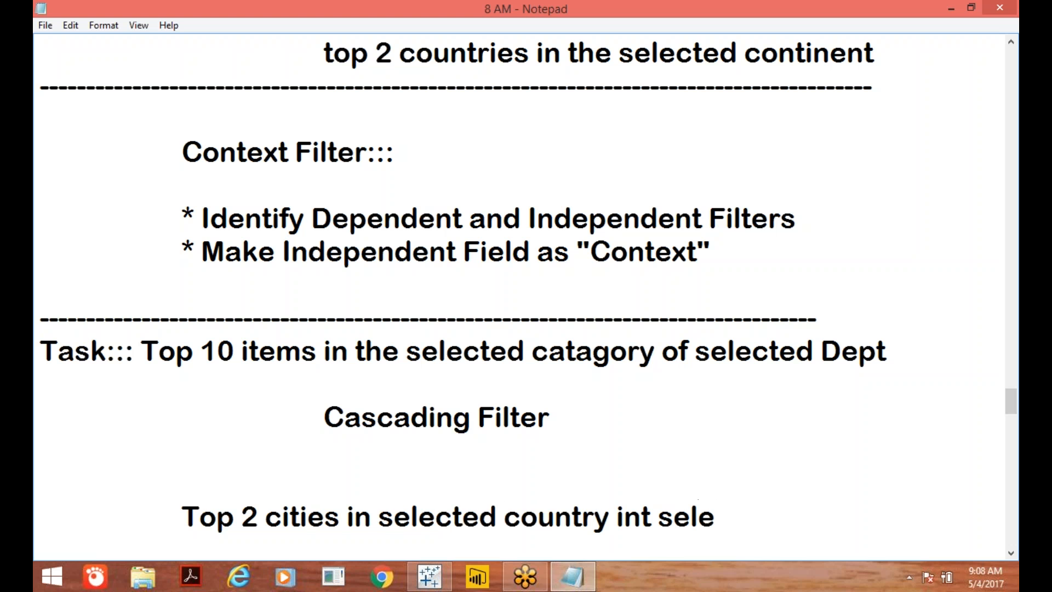
type("cted co")
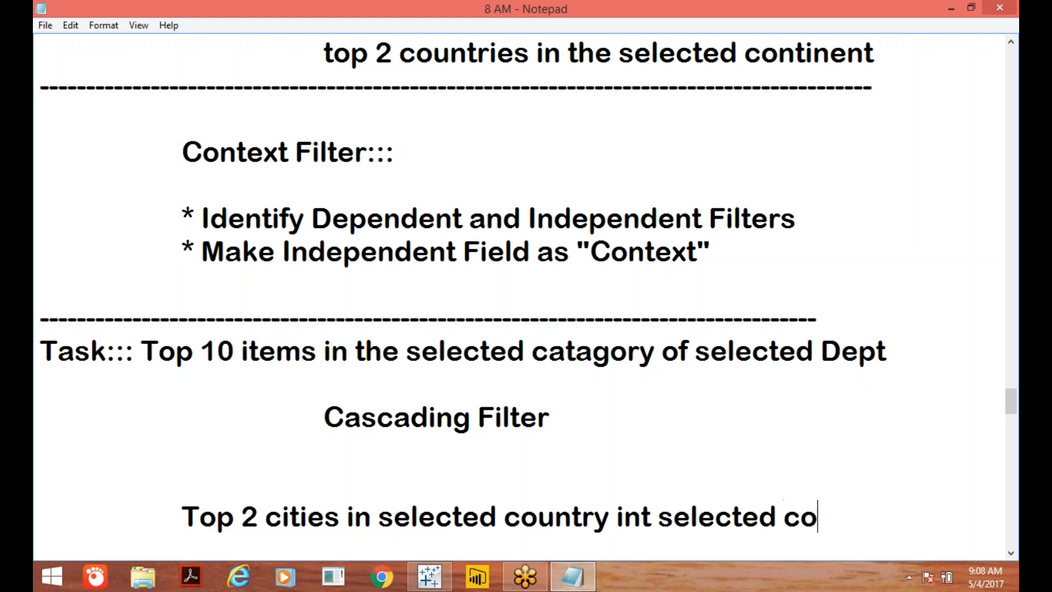
type("ntinent")
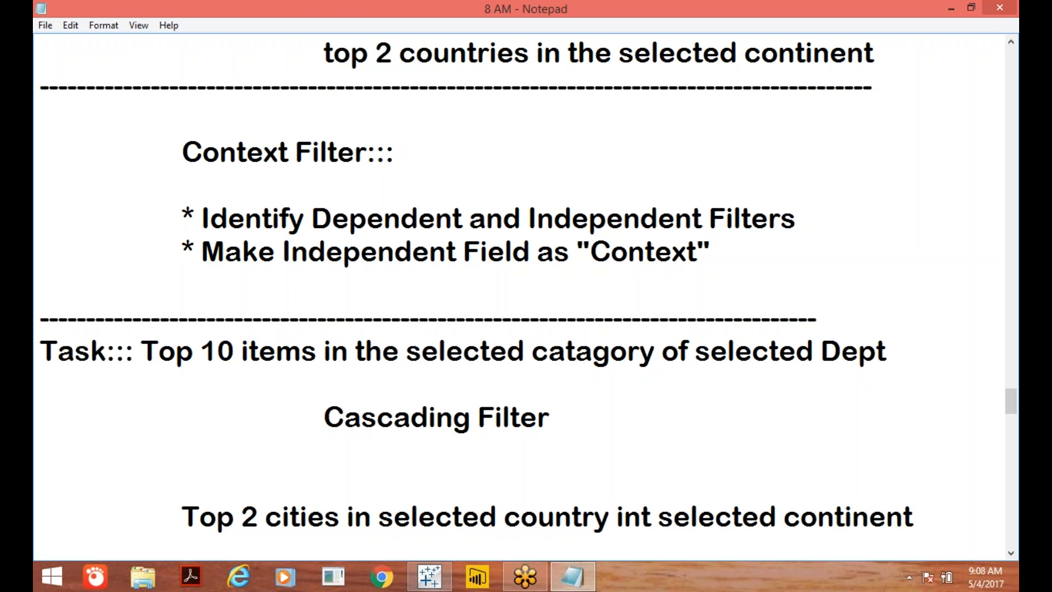
left_click(432, 579)
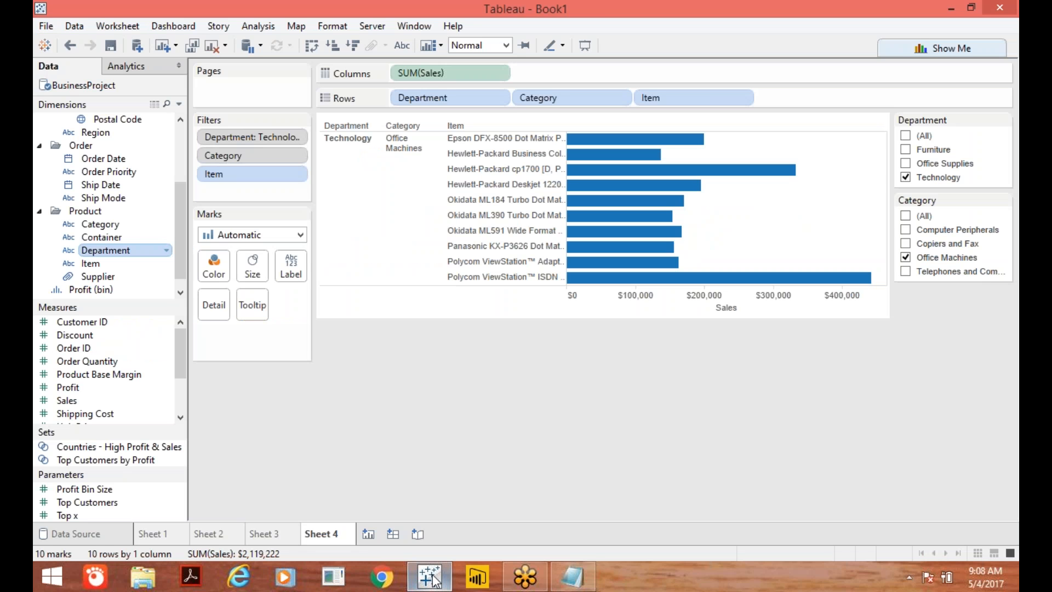
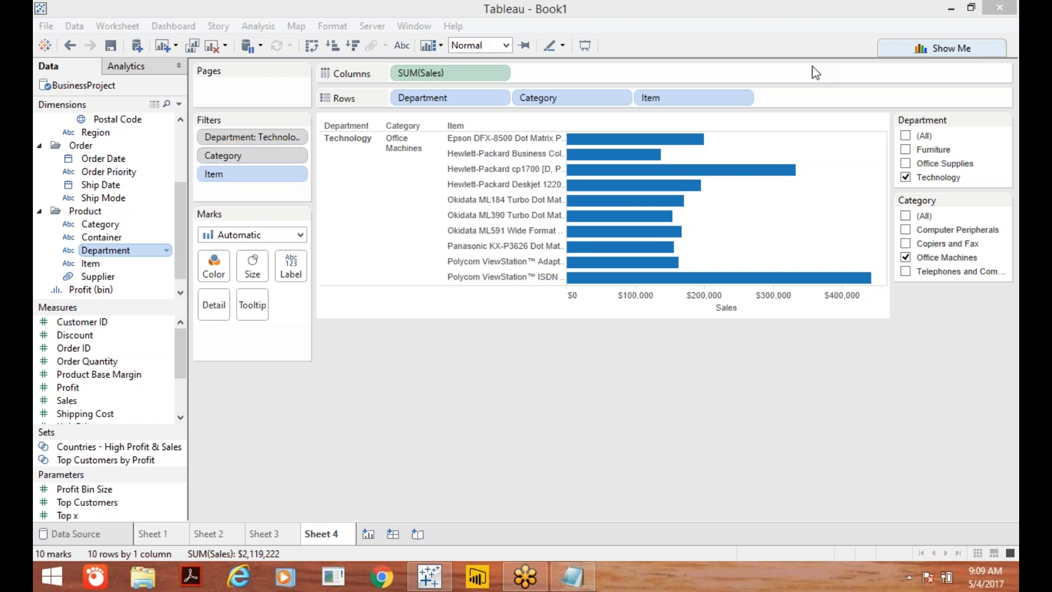
- Switch to Notepad and add a full-width separator line of equals signs below the "Top 2 cities" line
left_click(574, 581)
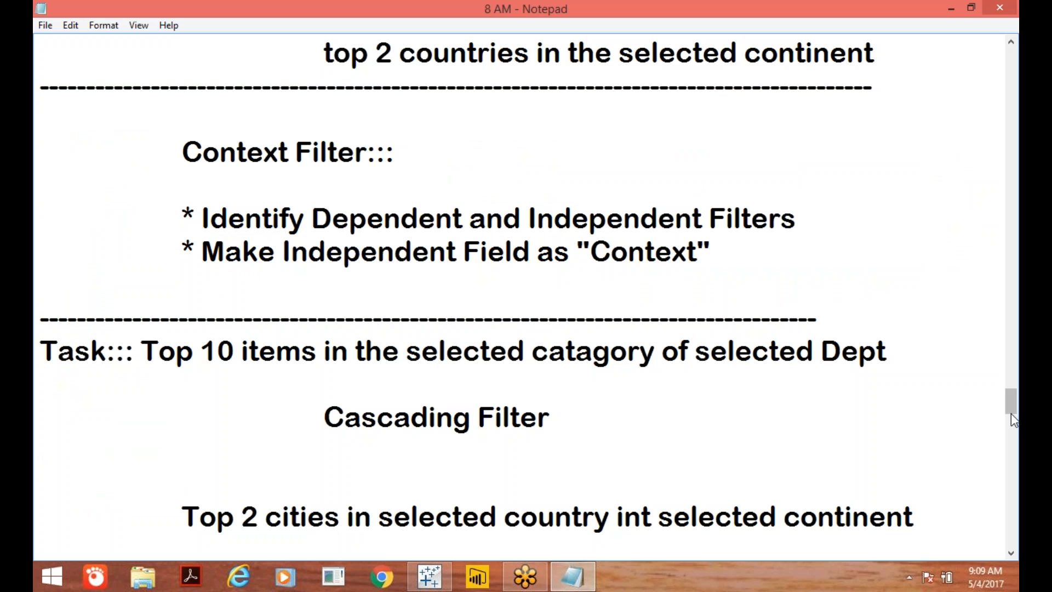
left_click_drag(1011, 411, 1002, 311)
left_click_drag(1002, 310, 997, 436)
key("Return")
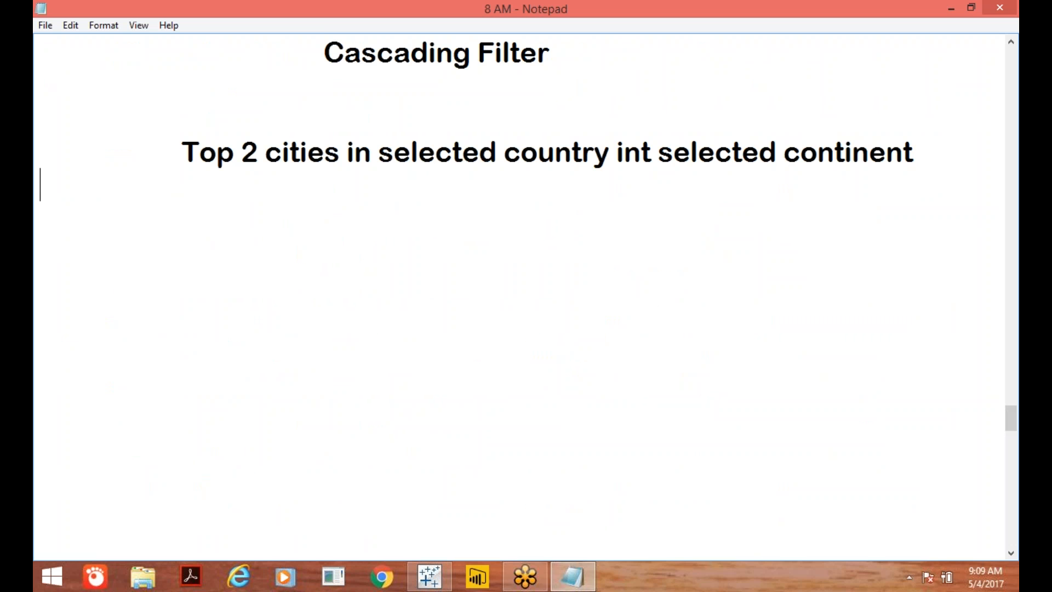
type("============")
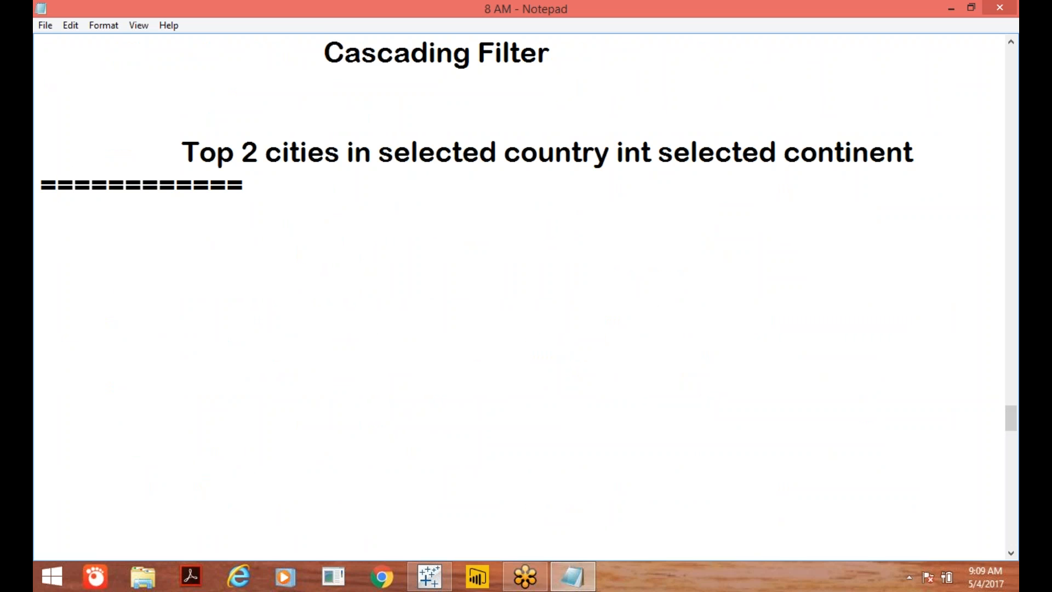
type("===========================================")
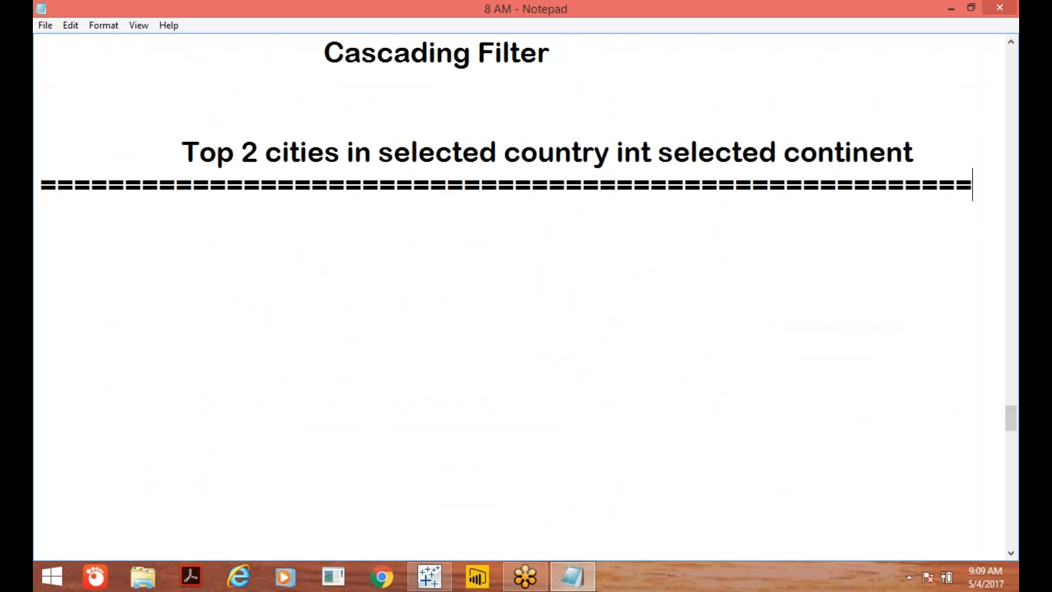
- Write the indented heading ":: Filter Sharing :::" below the separator and start a new line indented by two tabs
key("Return")
key("Tab")
type(":: Flter")
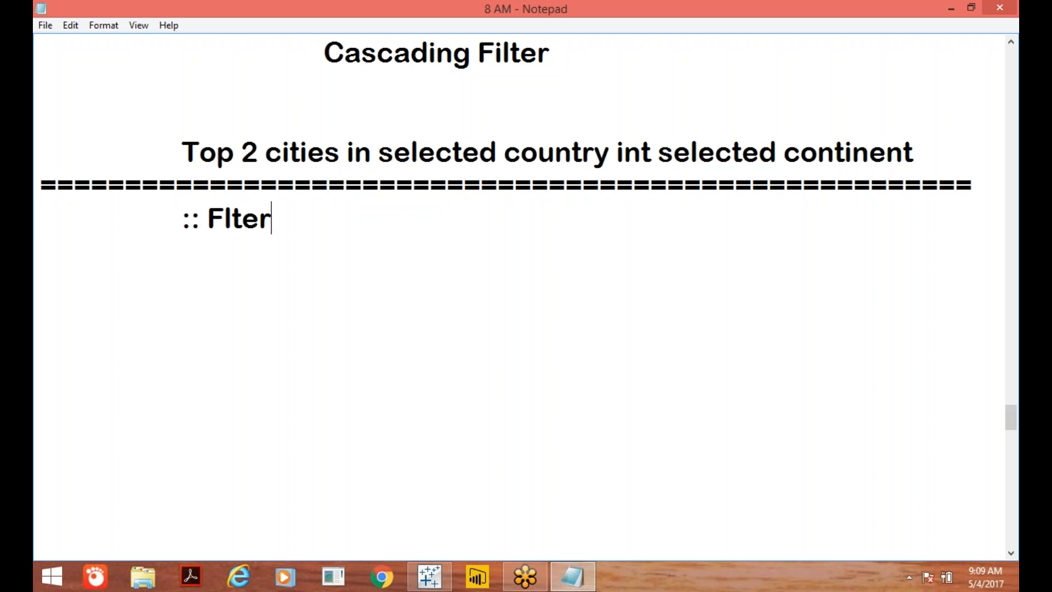
key("BackSpace")
key("BackSpace")
key("BackSpace")
key("BackSpace")
key("BackSpace")
type("ilte")
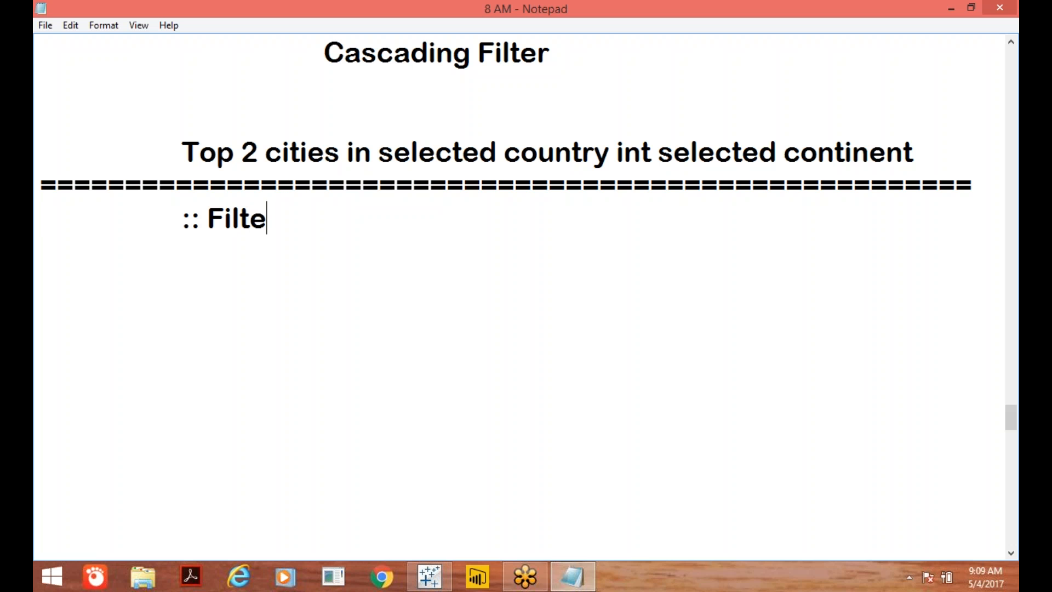
type("r Shari")
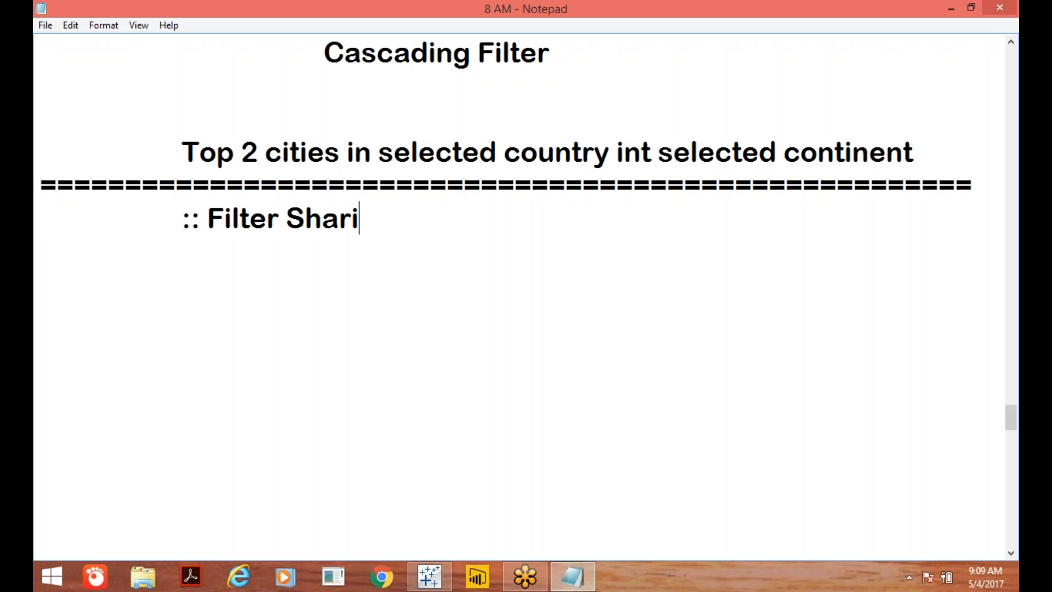
type("ng :::")
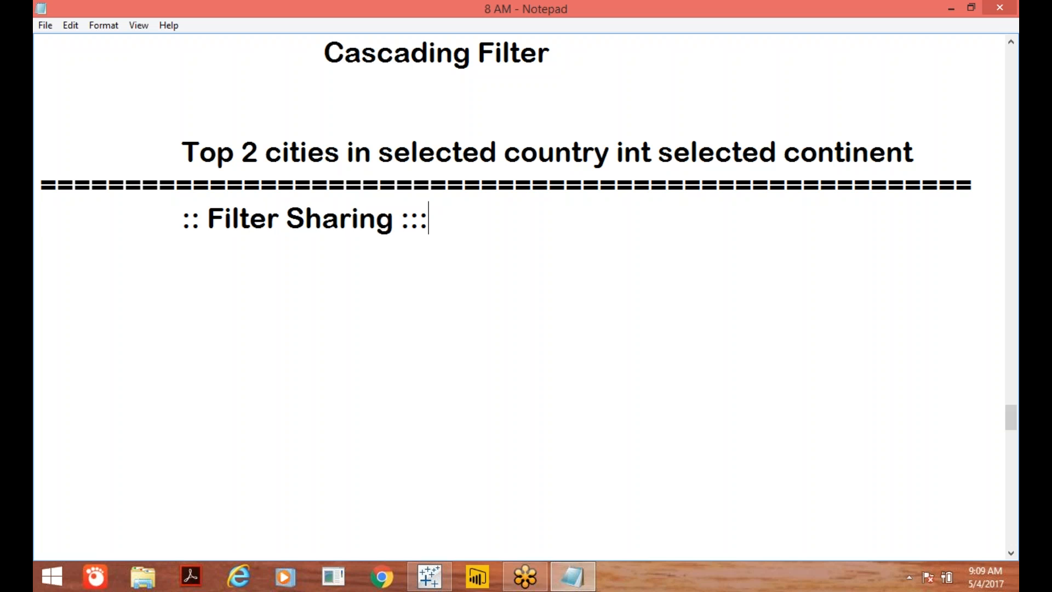
key("Return")
key("Tab")
key("Tab")
- Switch to Tableau, create a new workbook and maximize its window
left_click(428, 579)
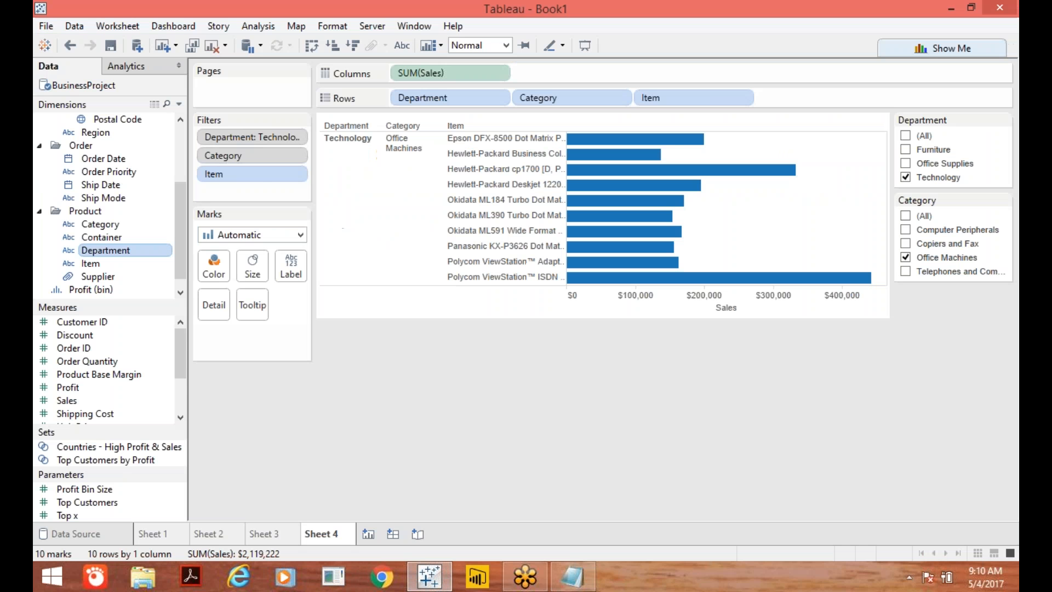
left_click(47, 29)
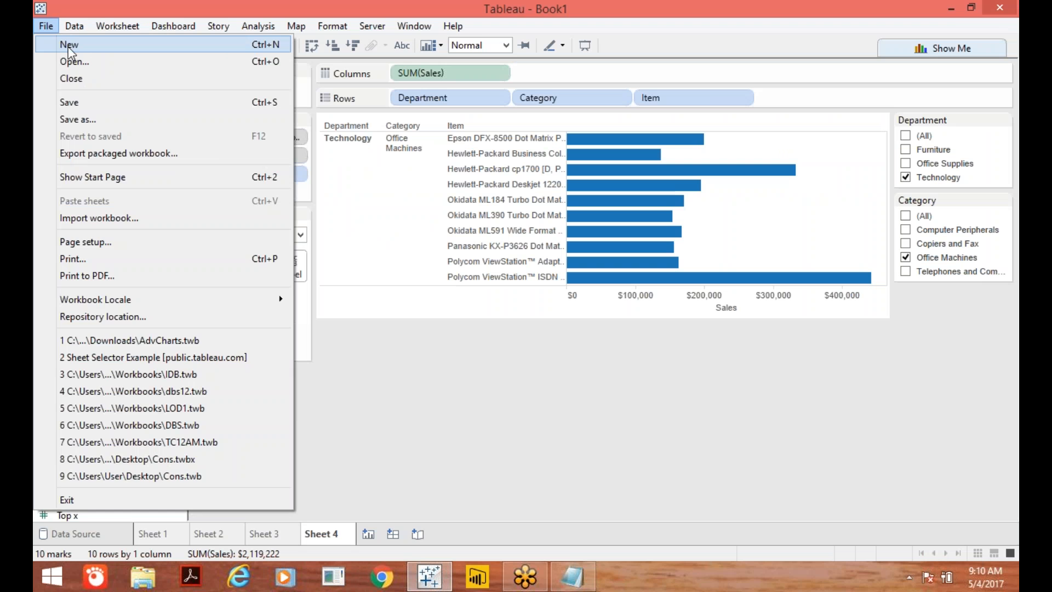
left_click(311, 4)
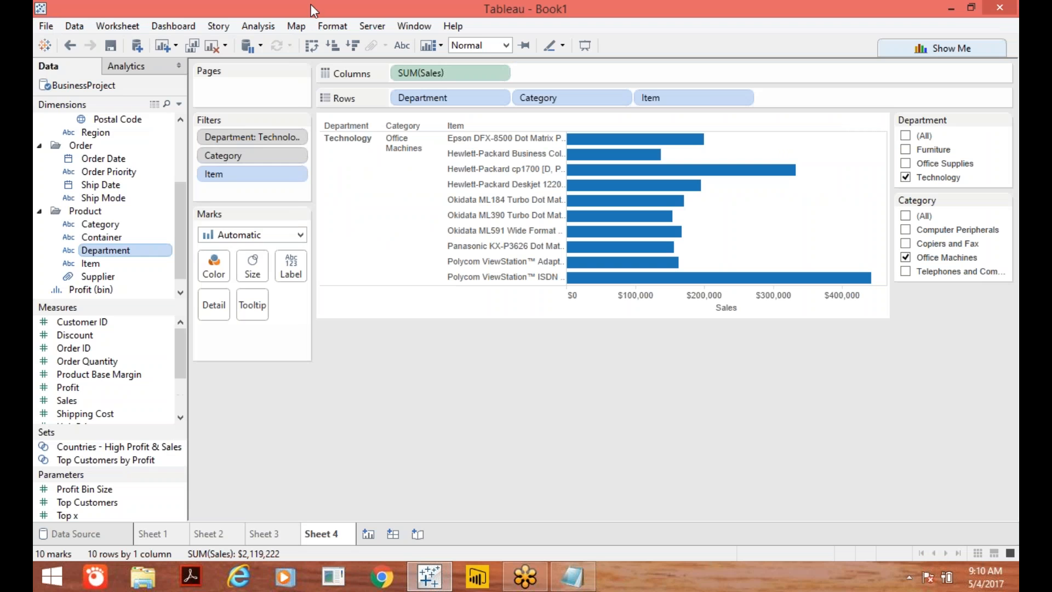
left_click(950, 8)
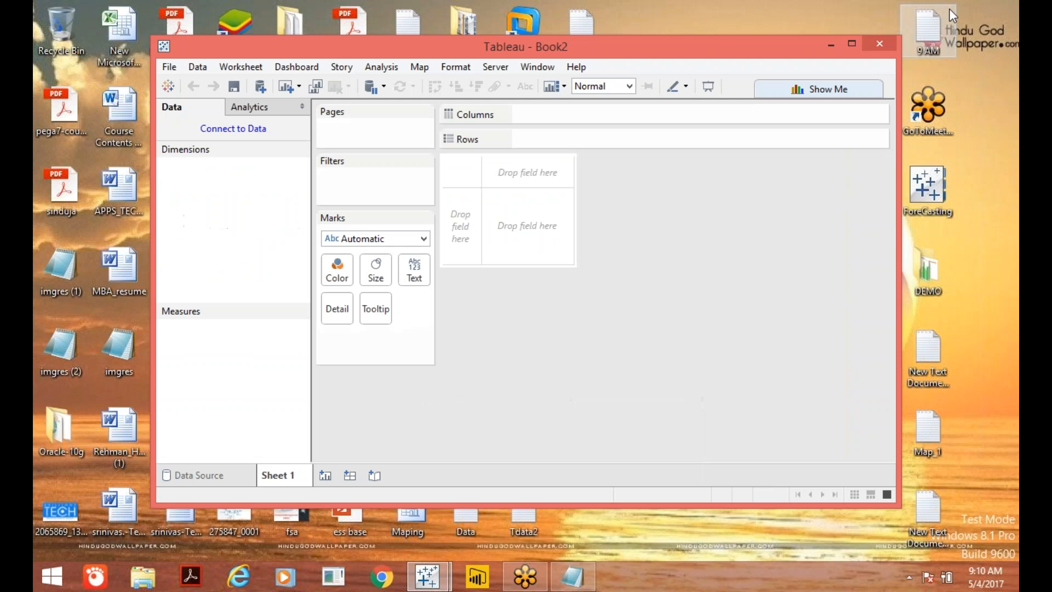
left_click(851, 44)
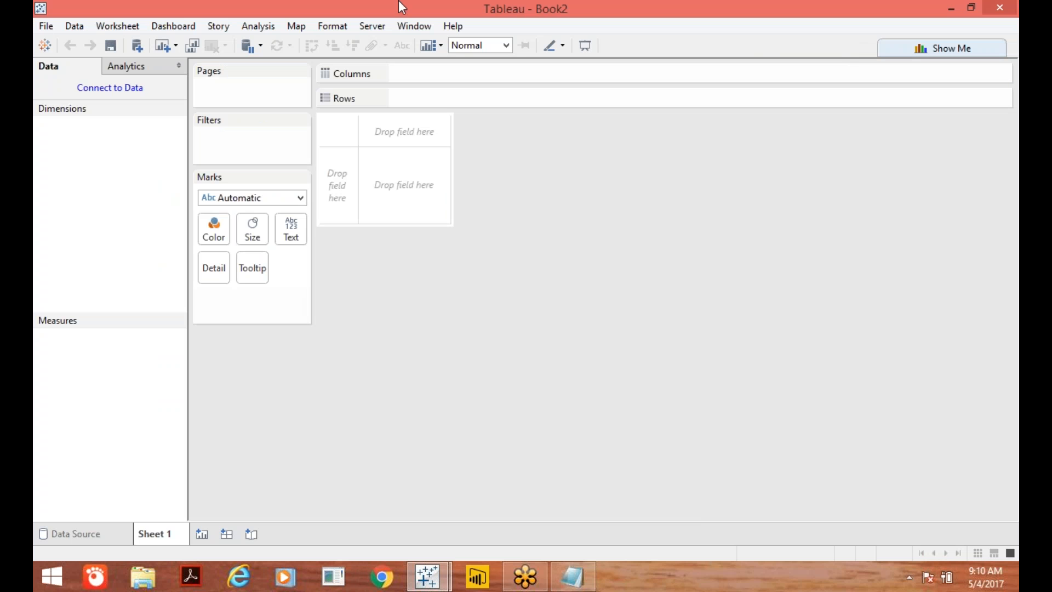
- Connect to the saved BusinessProject data source and chart Sales on rows against Continent on columns in Sheet 1
left_click(74, 537)
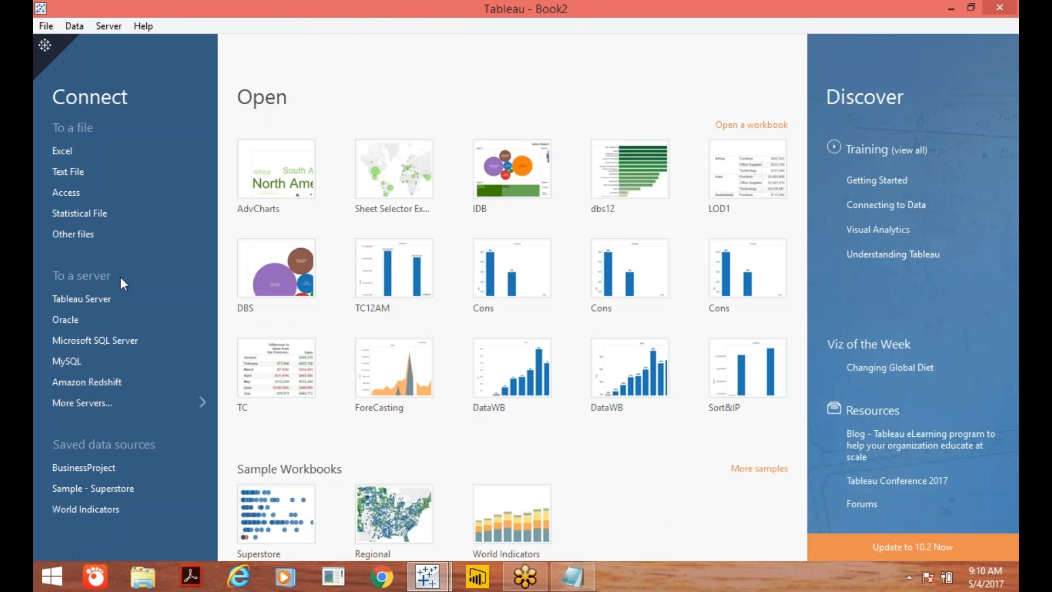
left_click(74, 469)
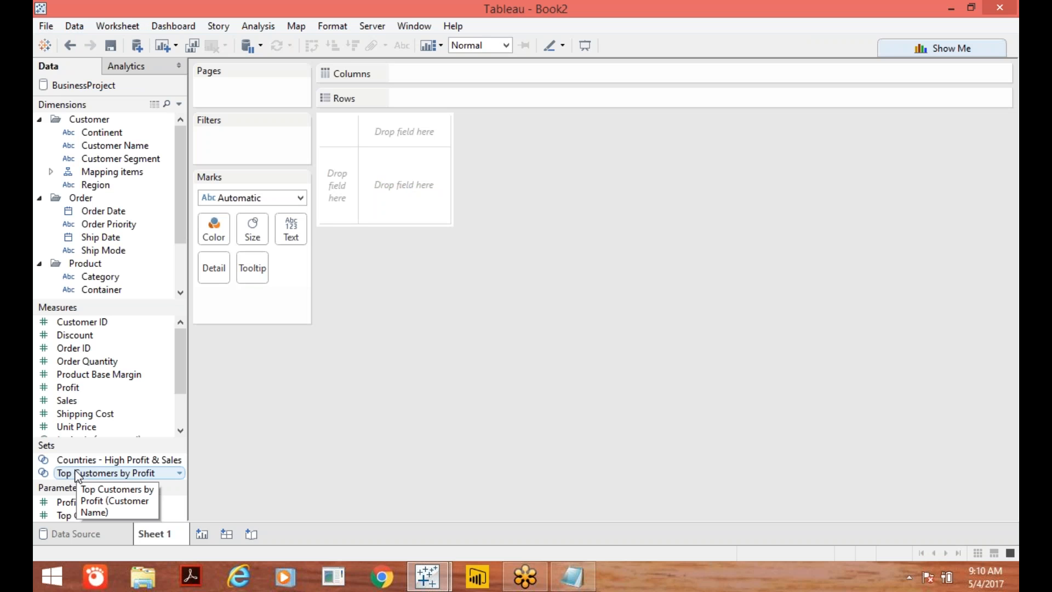
left_click_drag(112, 133, 433, 73)
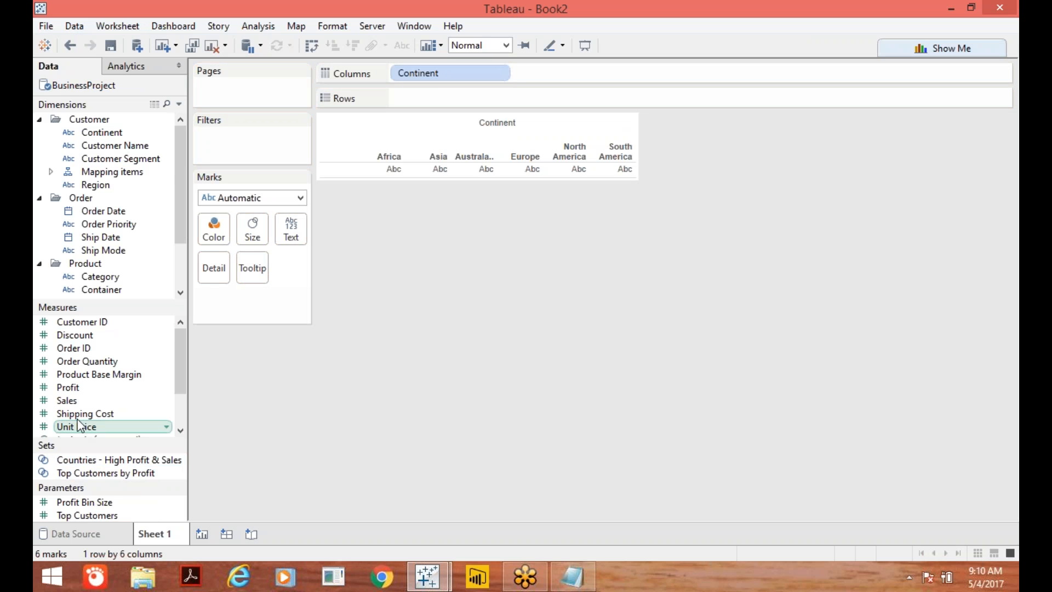
left_click_drag(66, 400, 422, 99)
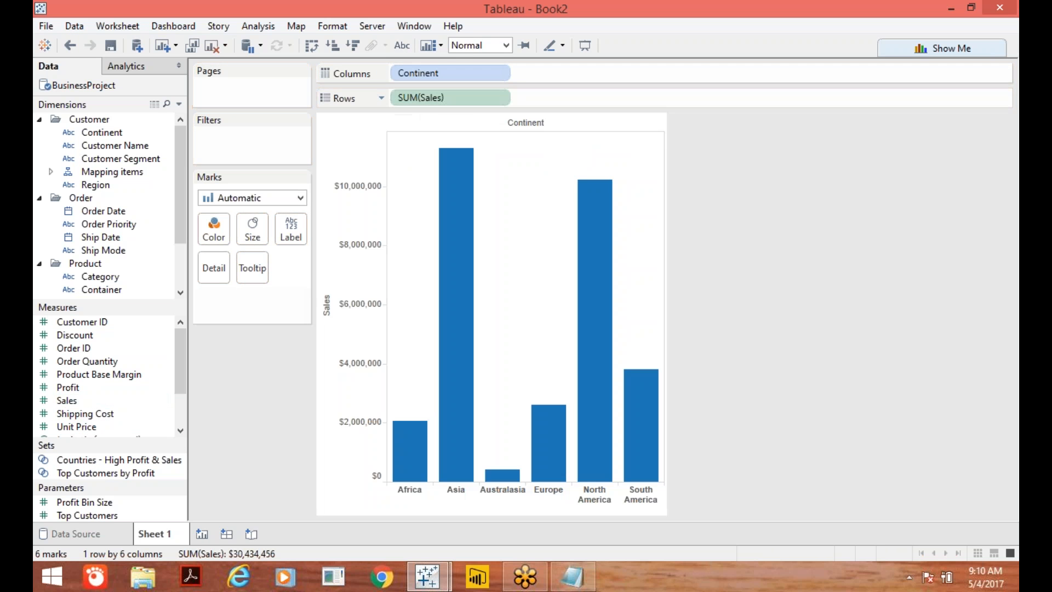
- Show the Continent filter on Sheet 1 and keep only Africa, Asia and Europe selected
right_click(166, 133)
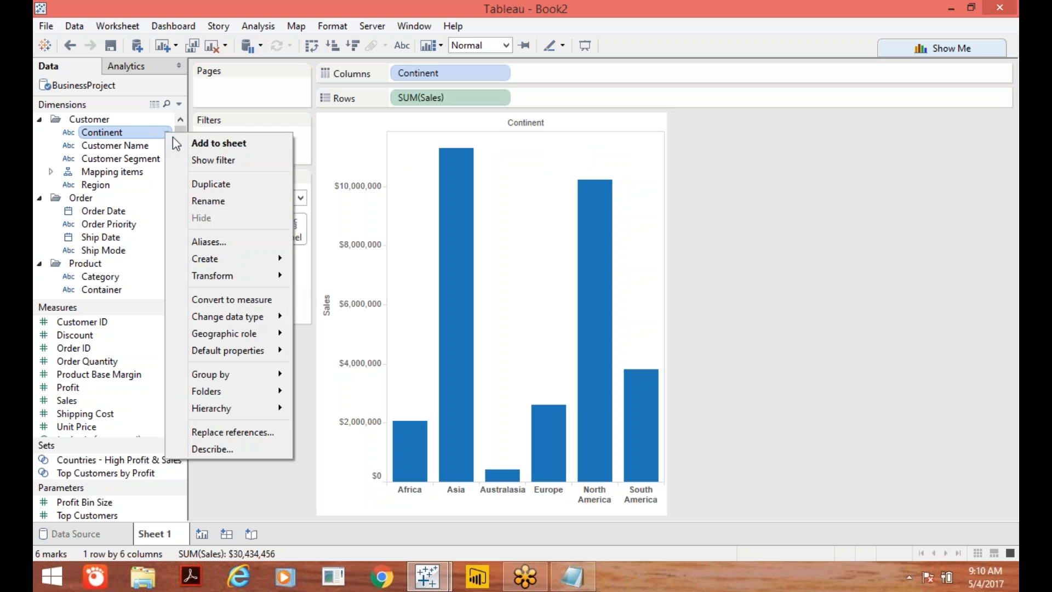
left_click(212, 160)
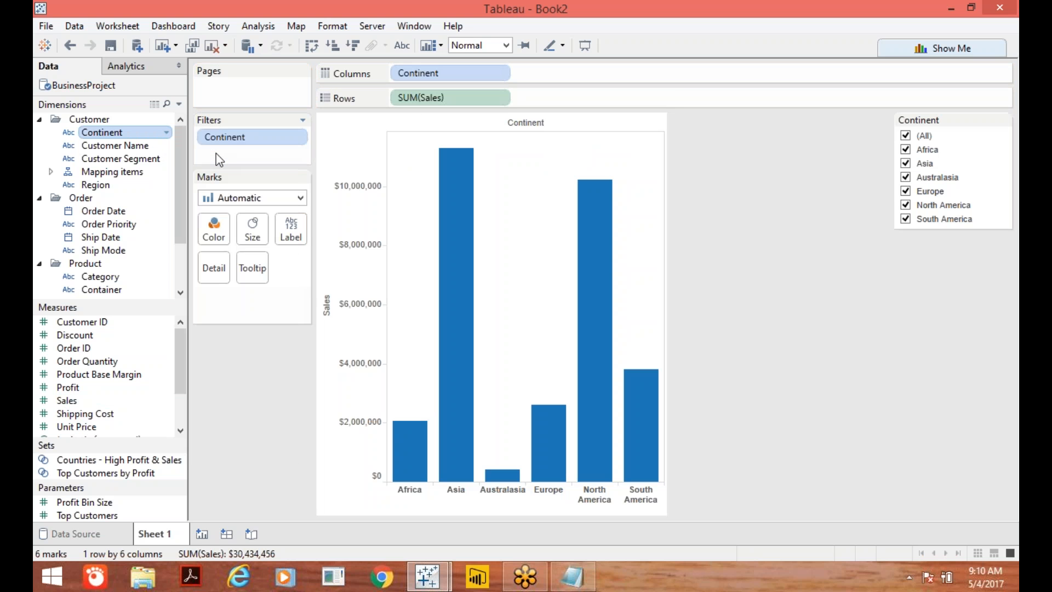
left_click(905, 136)
left_click(905, 150)
left_click(905, 163)
left_click(906, 192)
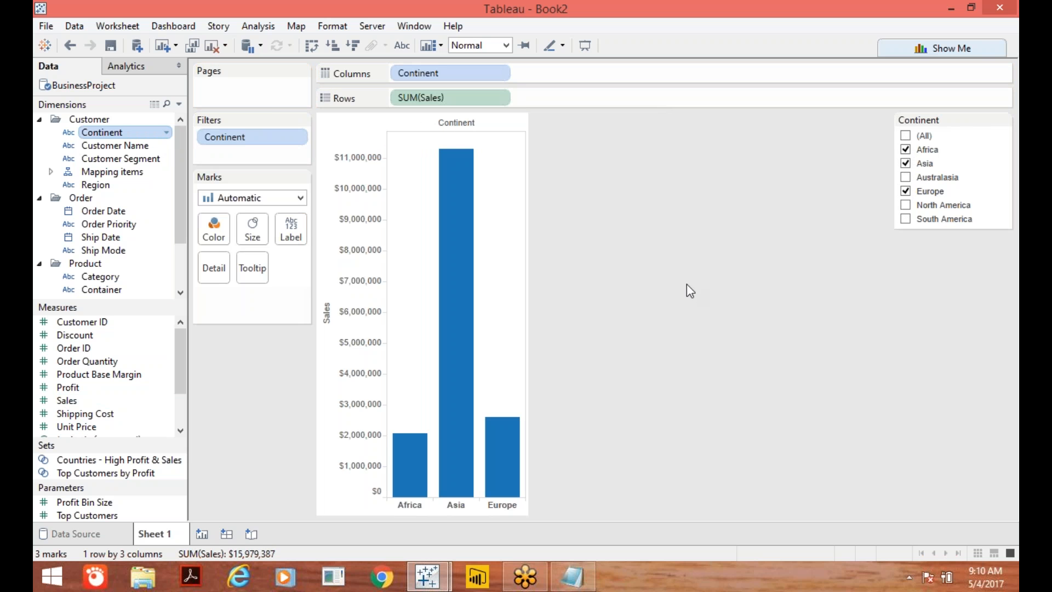
- Add Sheet 2 with Continent on columns and Profit on rows in place of Sales, and compare it with Sheet 1
left_click(202, 535)
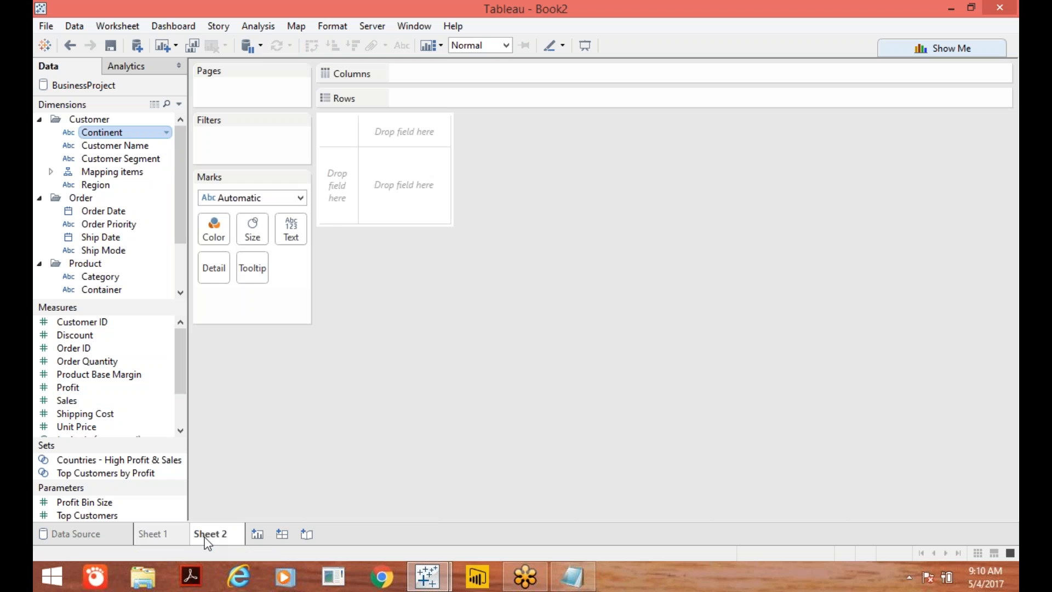
left_click_drag(121, 133, 459, 77)
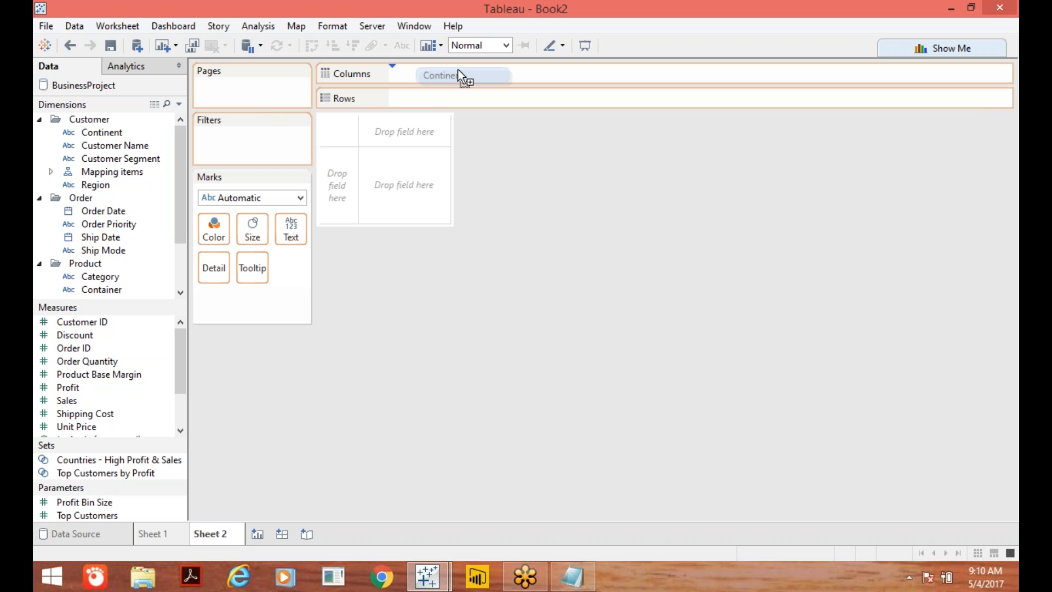
left_click_drag(459, 77, 459, 77)
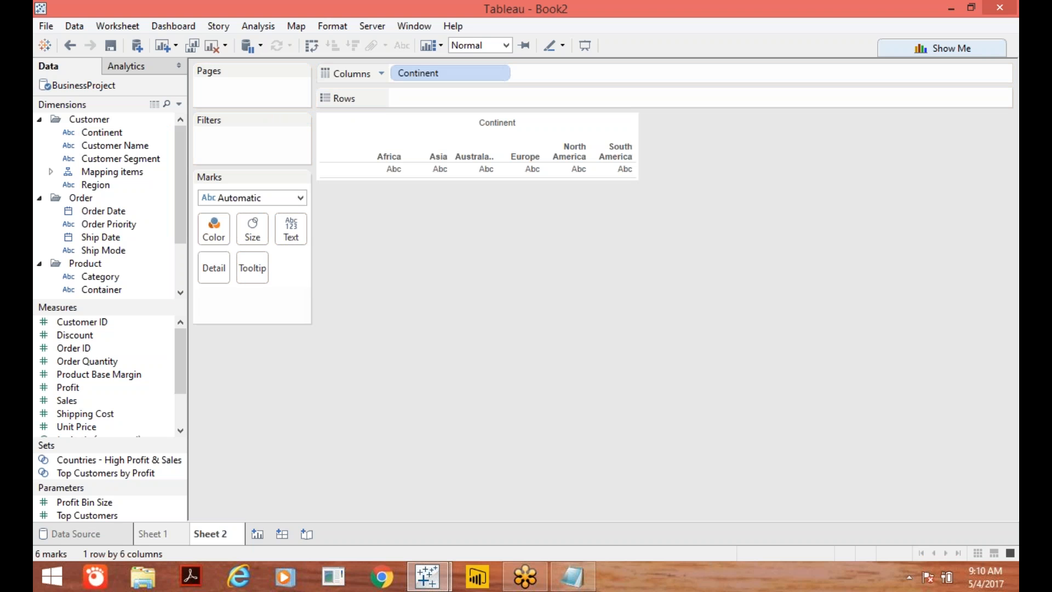
left_click_drag(67, 401, 439, 102)
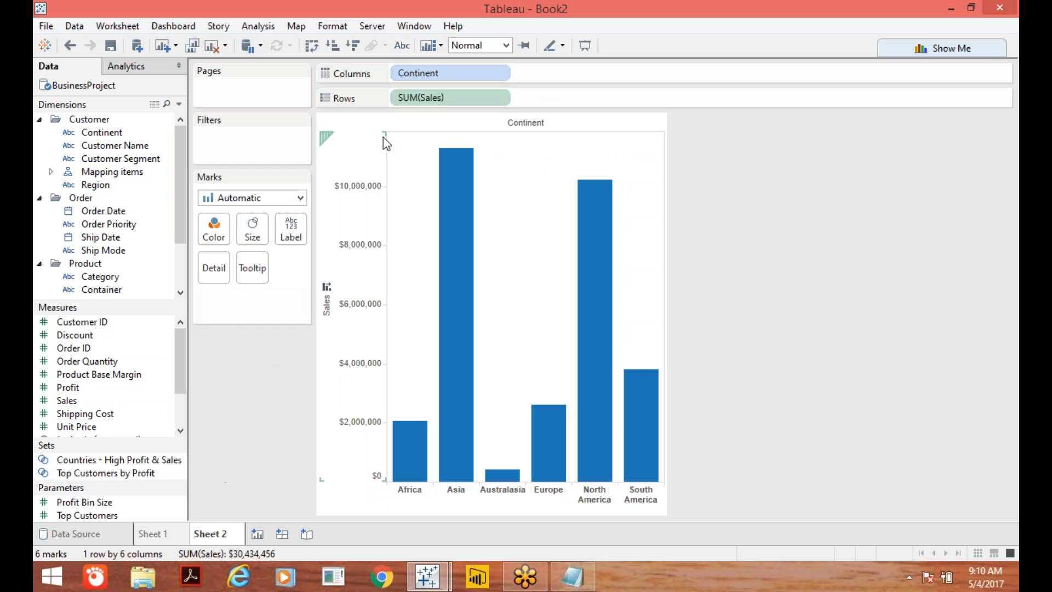
left_click_drag(436, 104, 712, 235)
left_click_drag(68, 387, 432, 104)
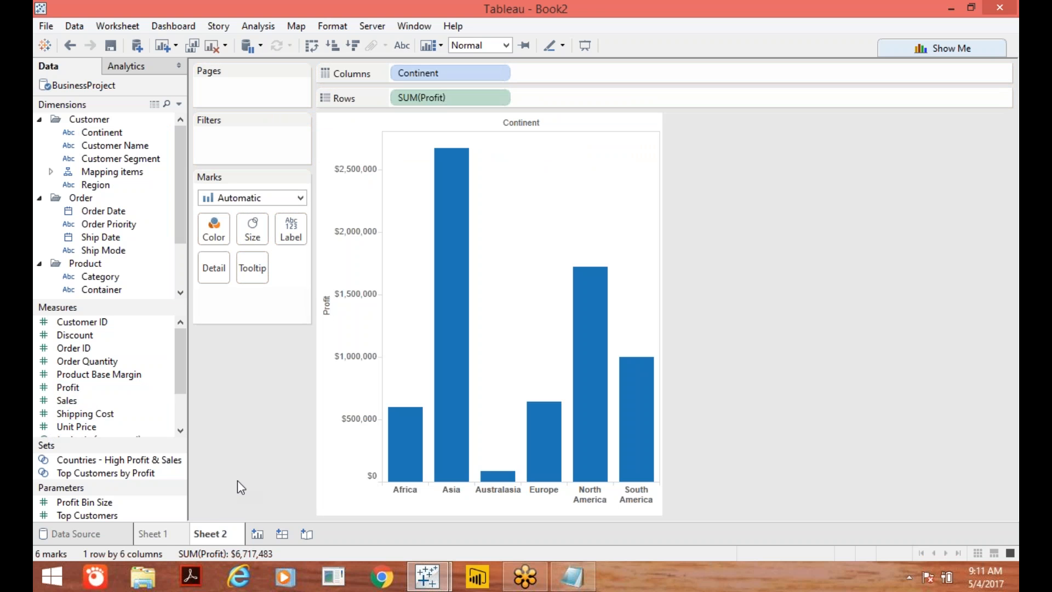
left_click(161, 534)
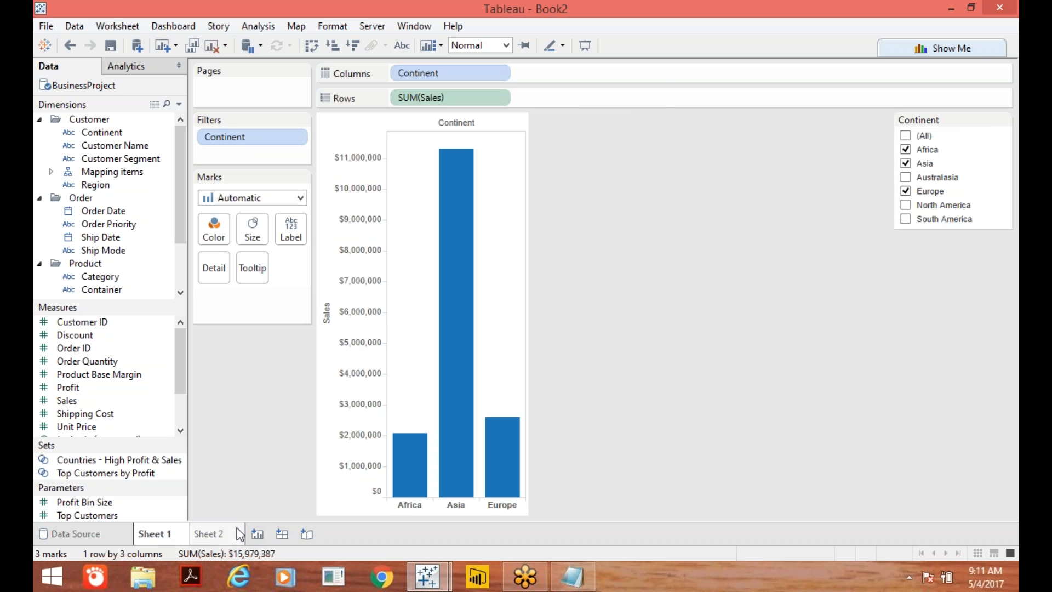
left_click(222, 534)
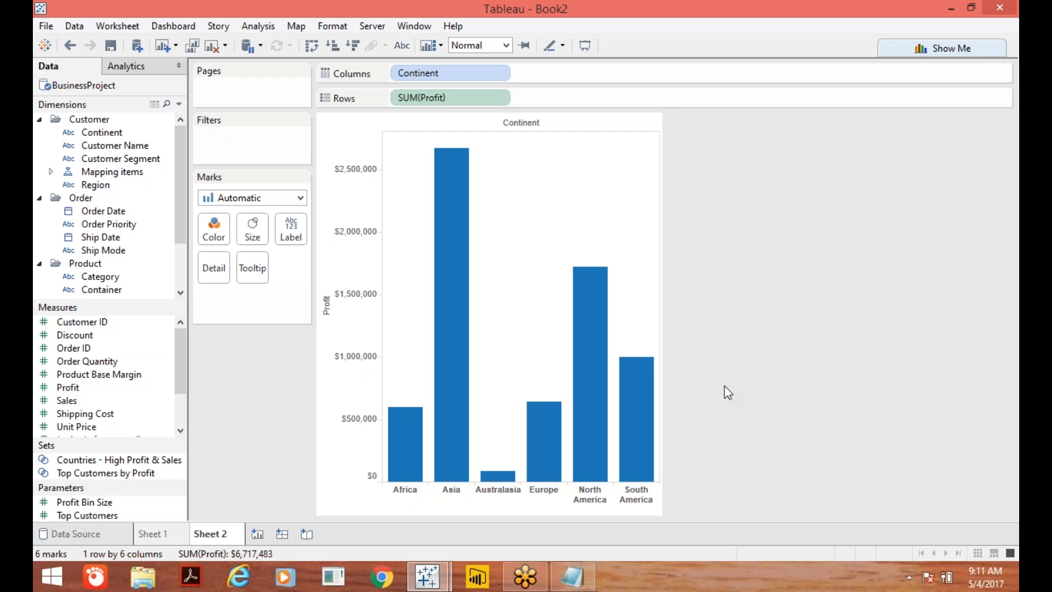
- Add Sheet 3 charting Discount on rows by Continent on columns, and compare it with Sheet 1
left_click(258, 535)
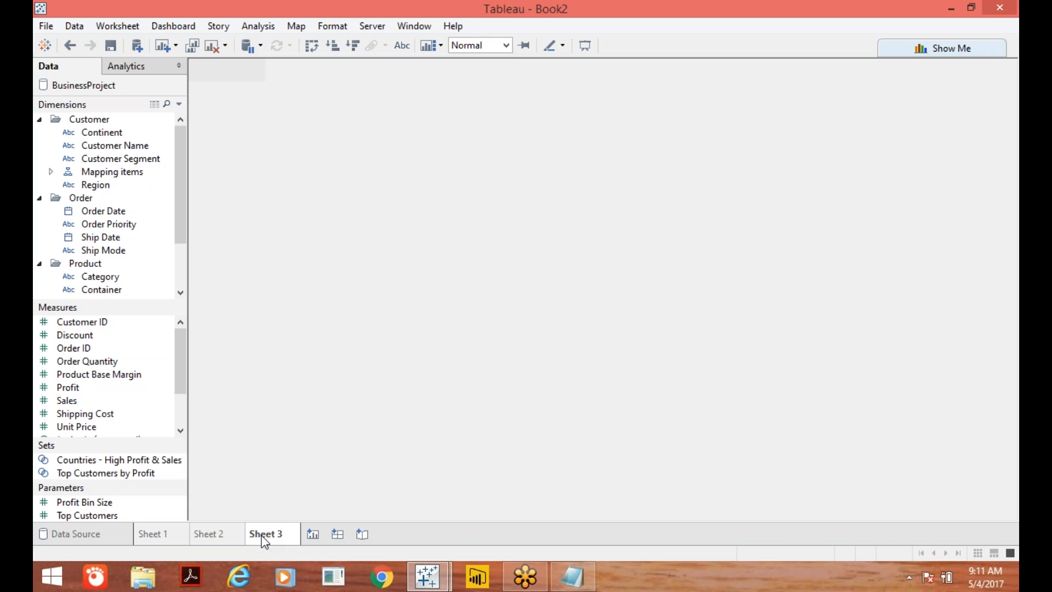
left_click_drag(101, 132, 439, 74)
left_click_drag(84, 335, 441, 100)
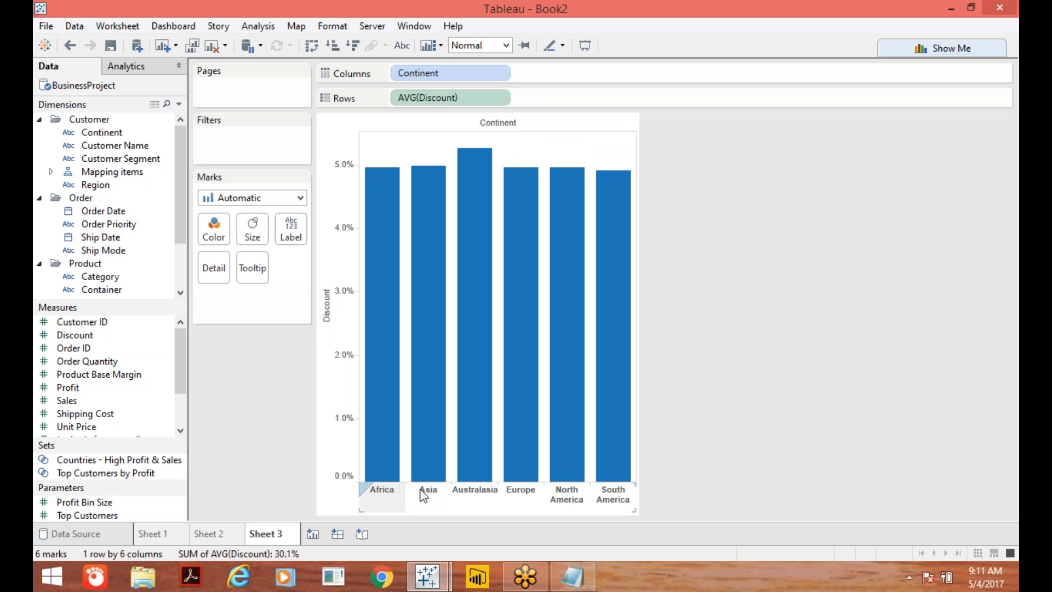
left_click(155, 536)
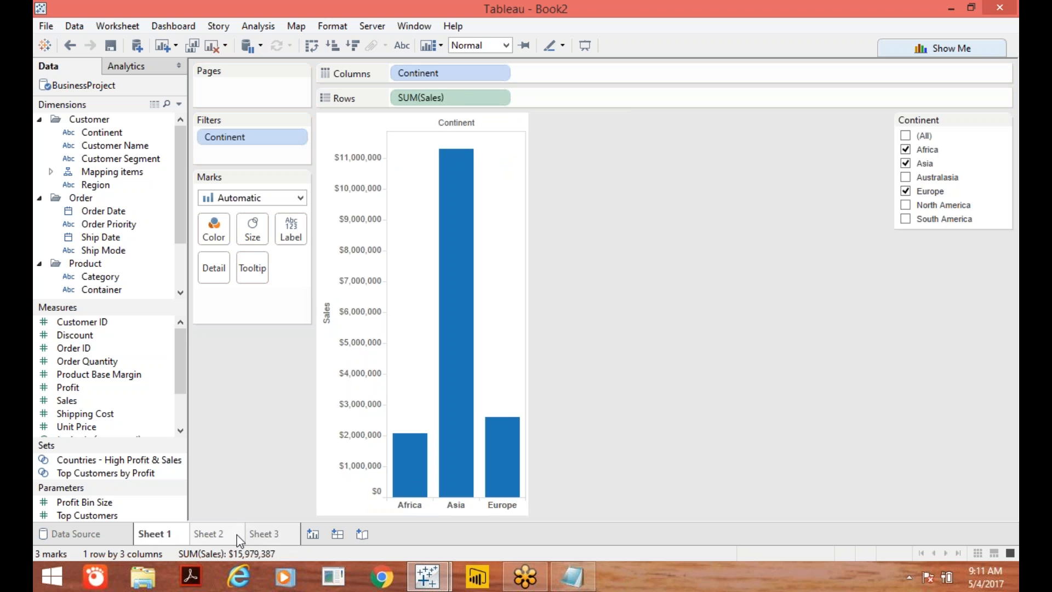
left_click(277, 536)
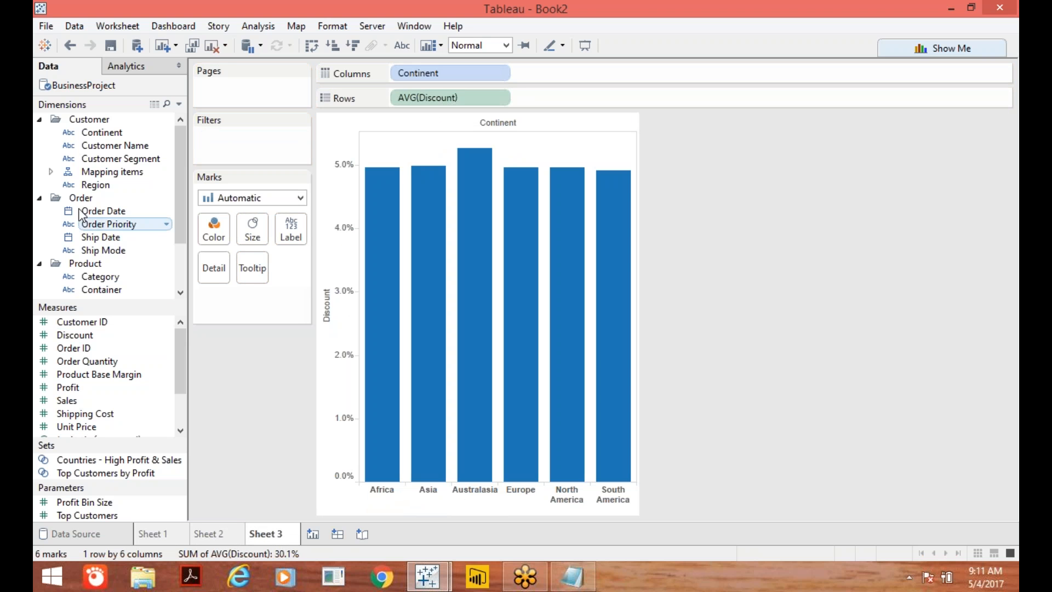
- Add Sheet 4 charting Shipping Cost on rows by Continent on columns
left_click(314, 534)
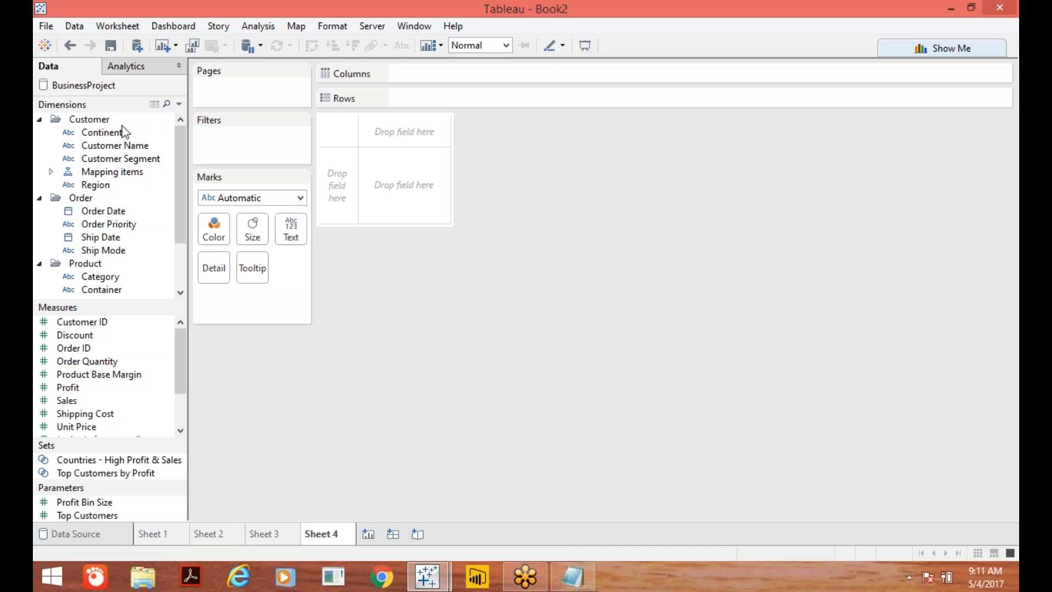
left_click_drag(147, 130, 458, 79)
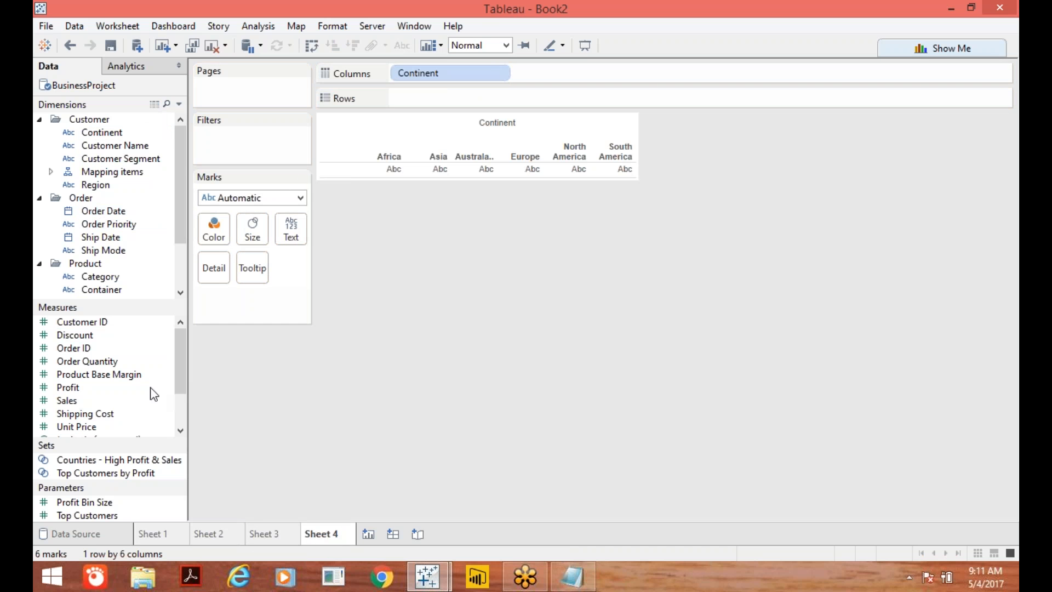
left_click_drag(120, 412, 471, 101)
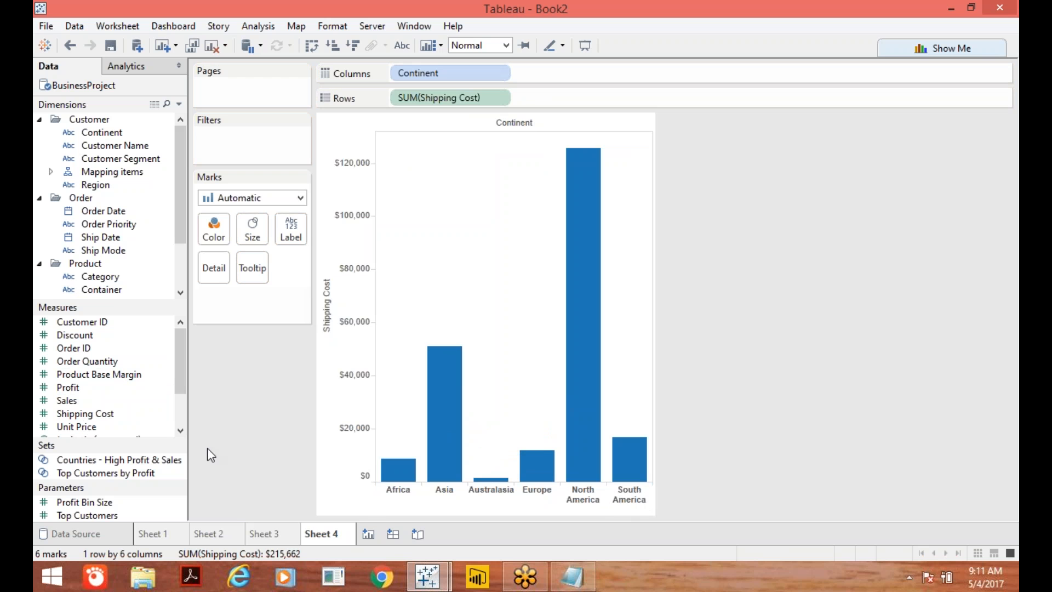
- Apply Sheet 1's Continent filter to all worksheets using this data source
left_click(146, 535)
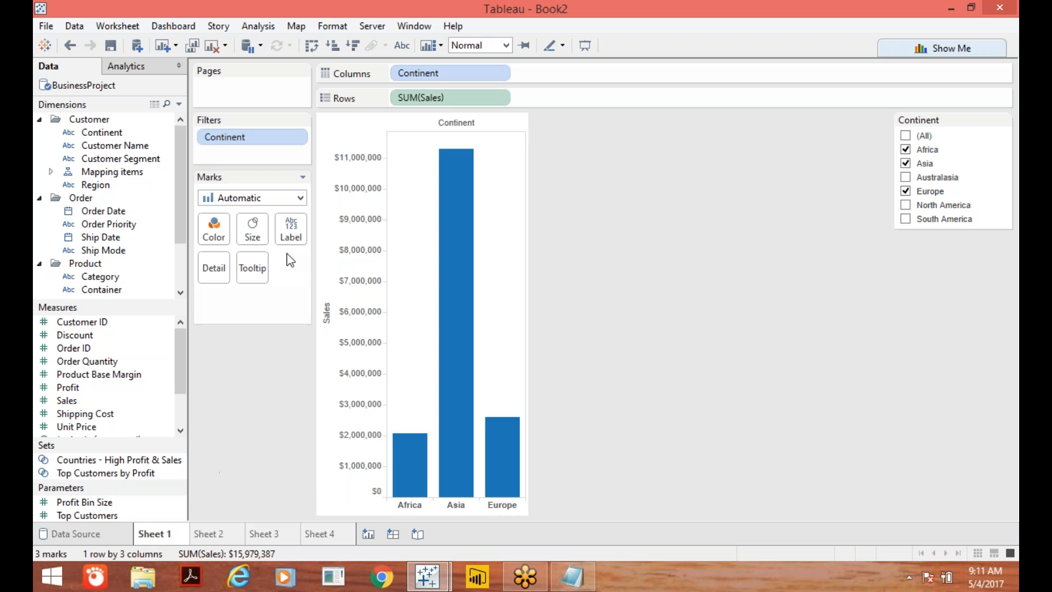
left_click(296, 137)
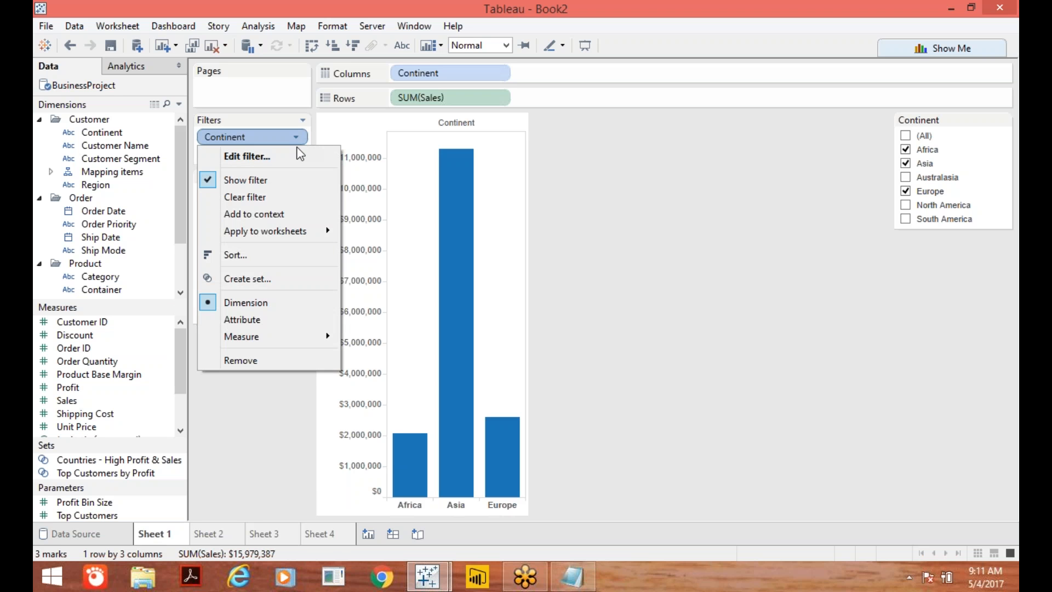
mouse_move(291, 234)
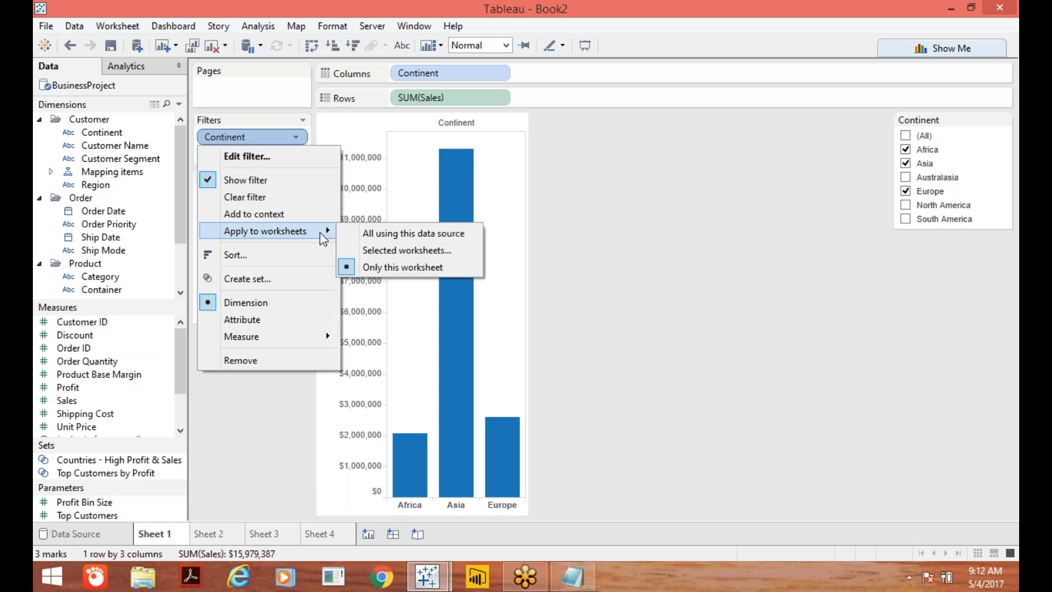
left_click(394, 240)
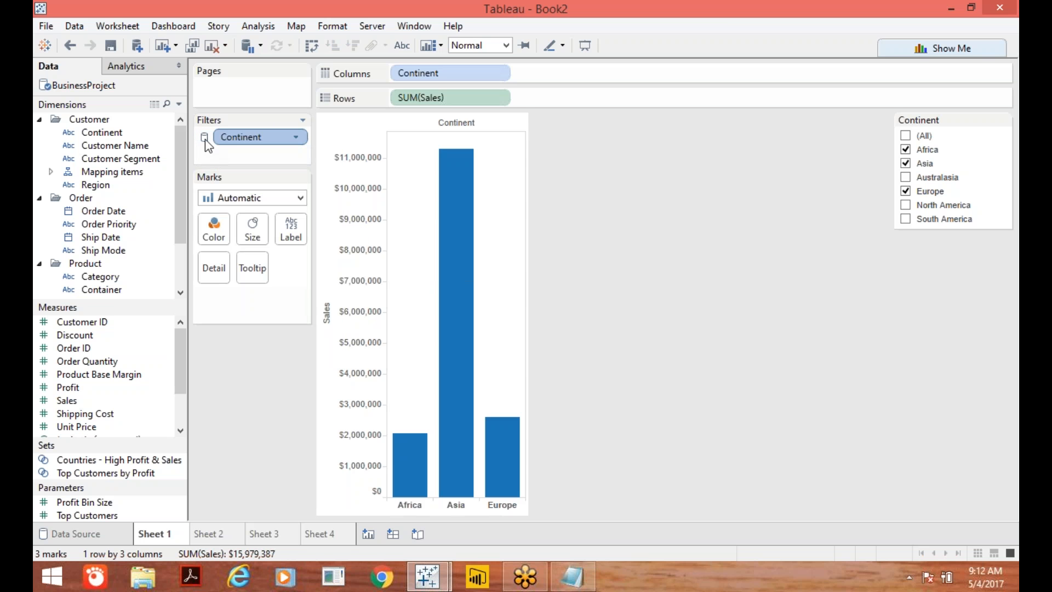
mouse_move(206, 142)
mouse_move(206, 143)
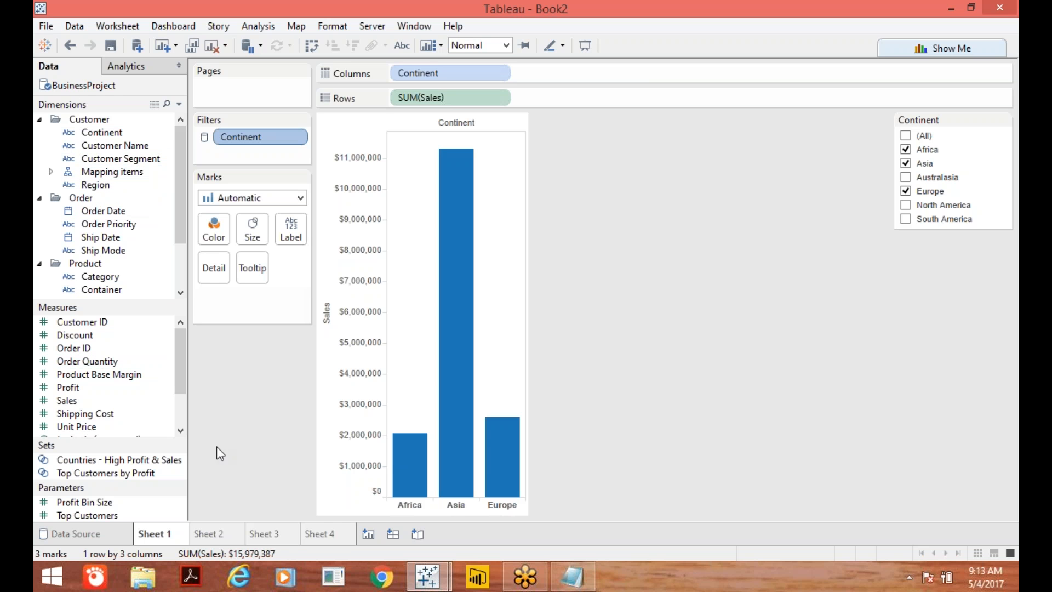
- Check the shared Continent filter on Sheets 2, 3 and 4, and return to Sheet 1
left_click(218, 540)
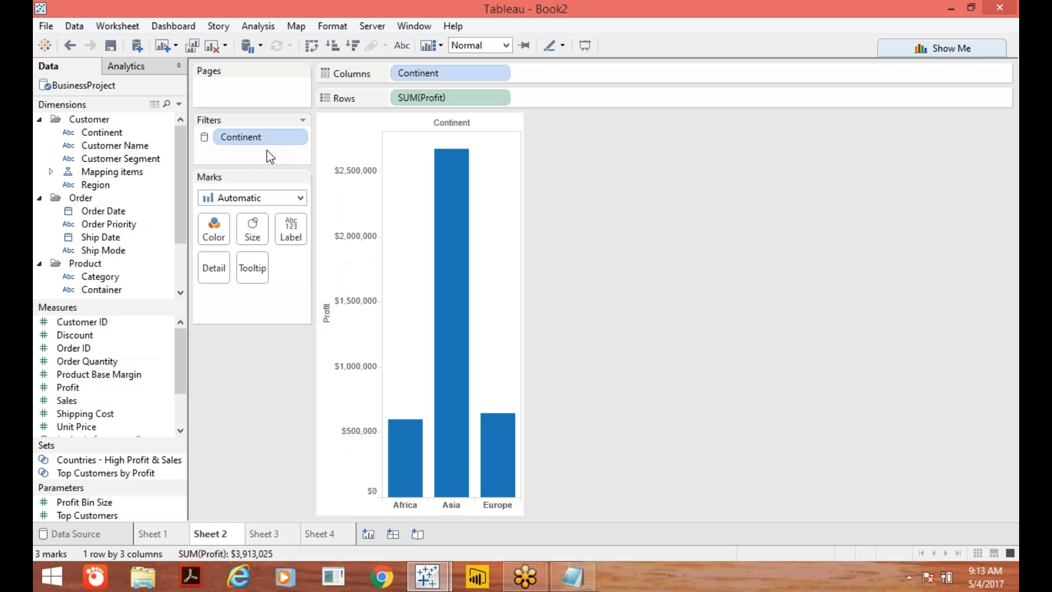
left_click(265, 535)
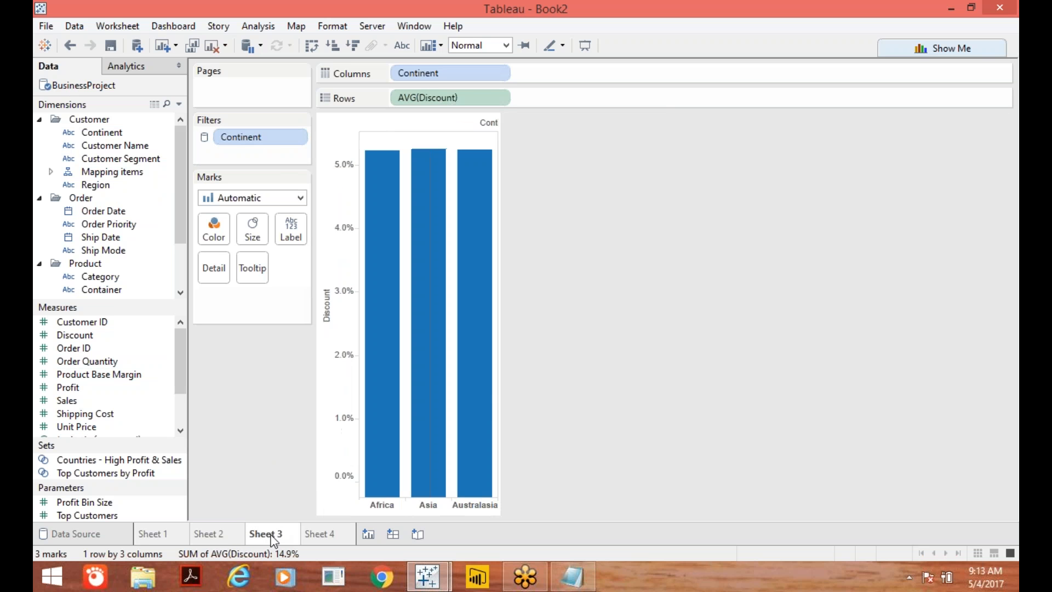
left_click(324, 526)
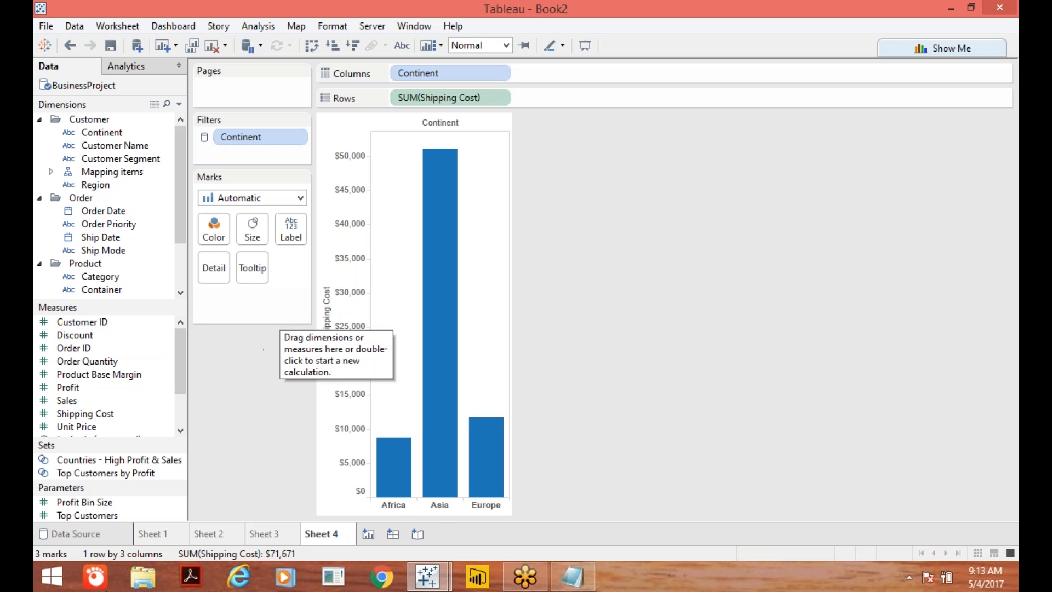
left_click(163, 534)
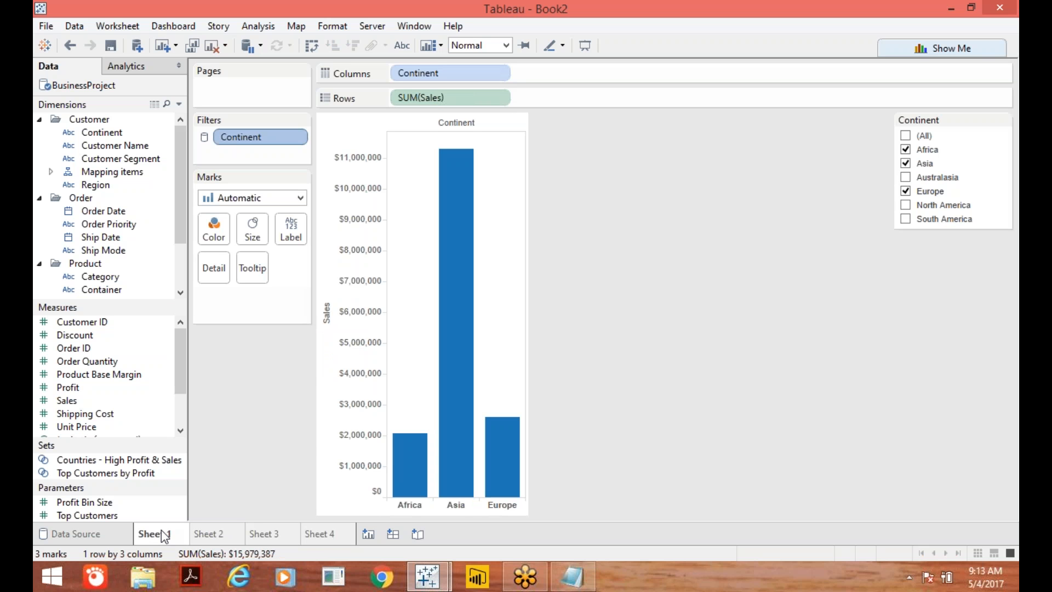
- Remove the shared Continent filter from Sheet 1 and check its effect on Sheets 2, 3 and 4
left_click_drag(255, 137, 237, 337)
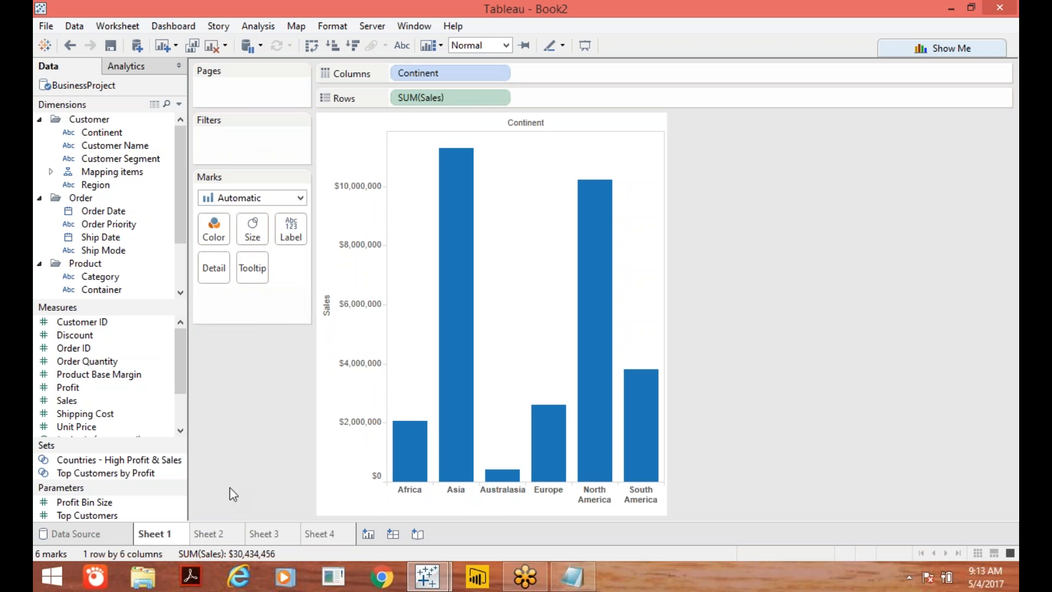
left_click(208, 534)
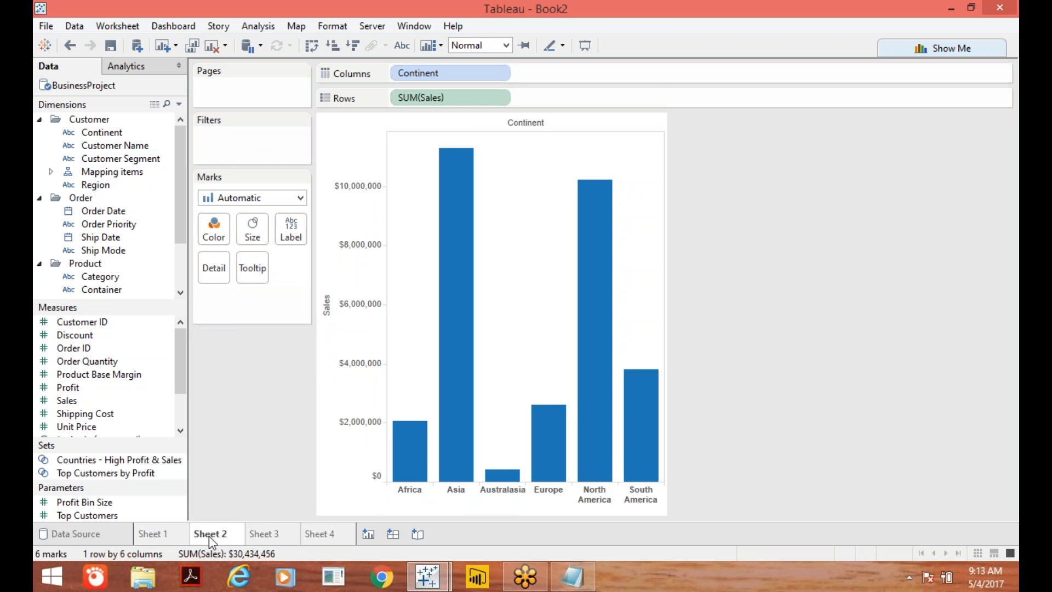
left_click(267, 536)
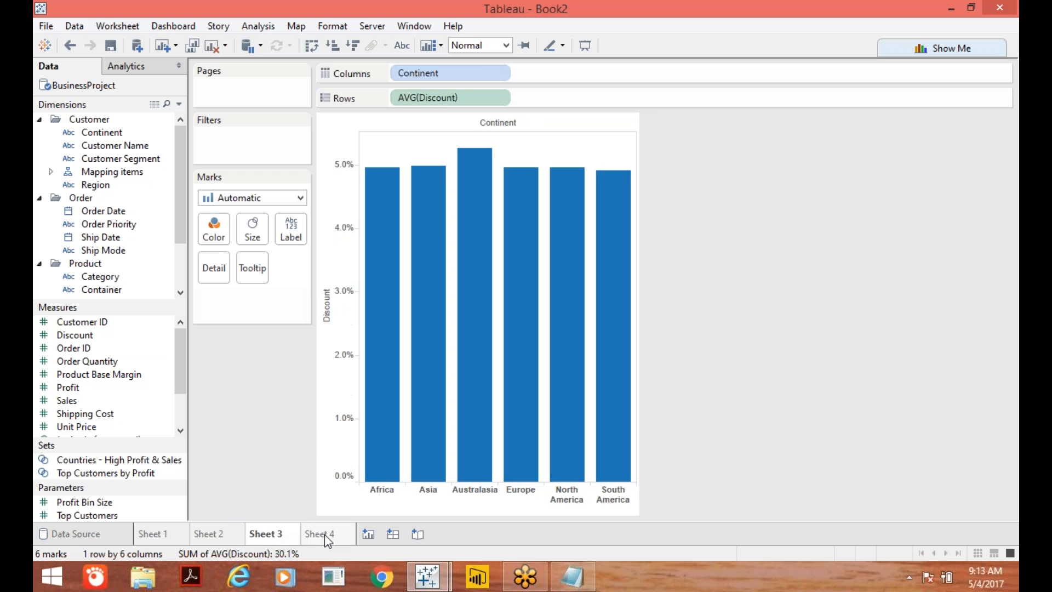
left_click(325, 534)
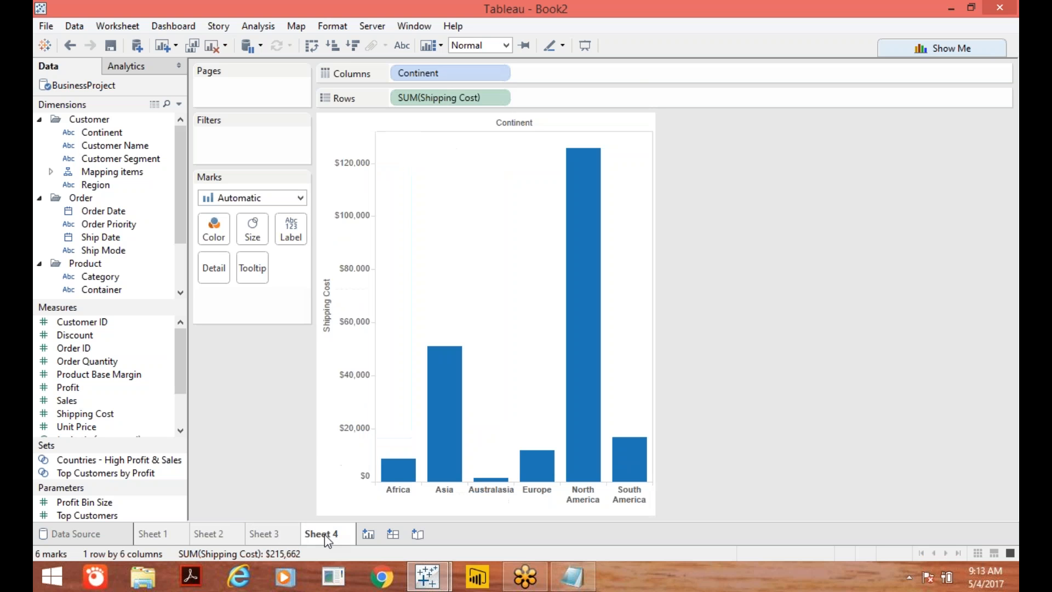
- Show a new Continent filter on Sheet 1 and limit it to Europe, North America and South America
left_click(167, 534)
left_click(166, 133)
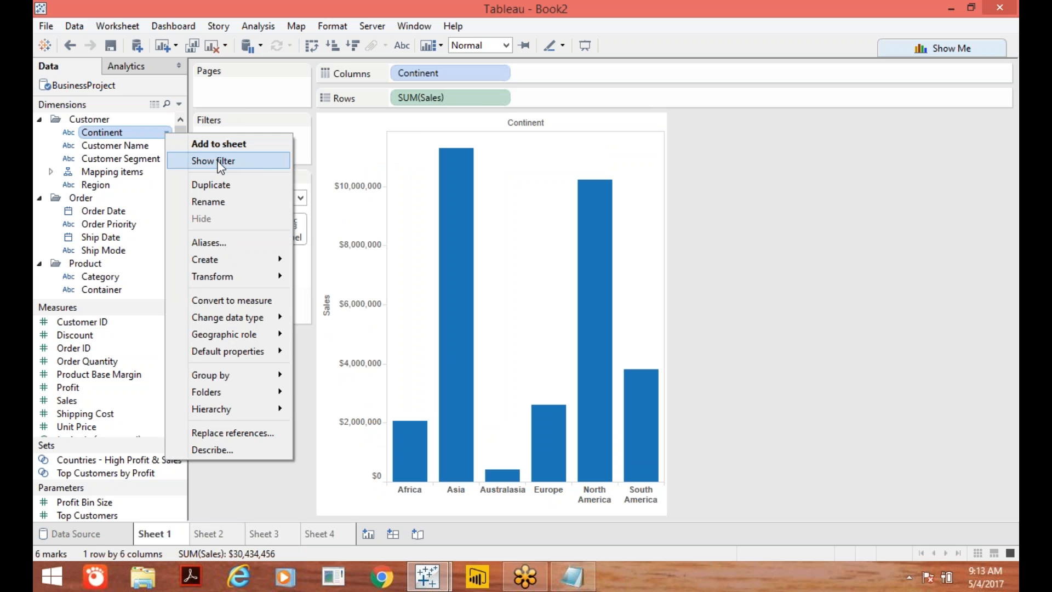
left_click(214, 162)
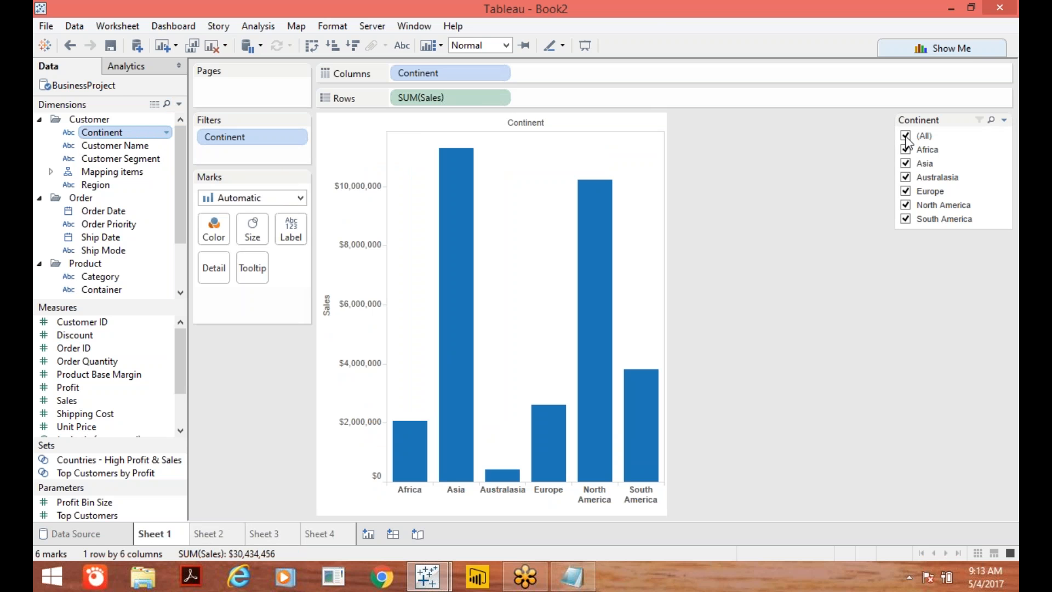
left_click(906, 135)
left_click(905, 191)
left_click(905, 205)
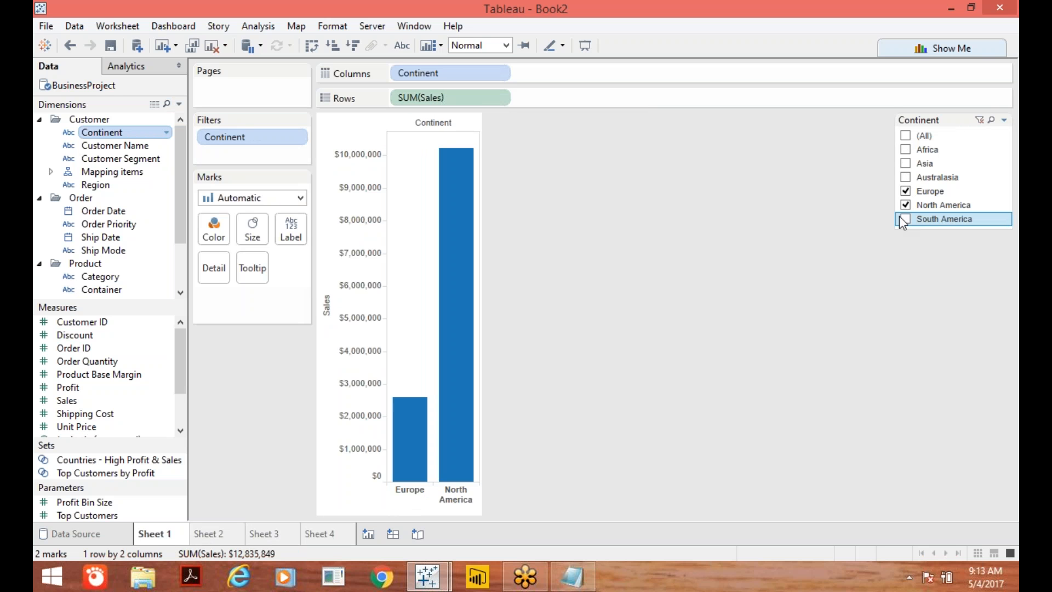
left_click(905, 219)
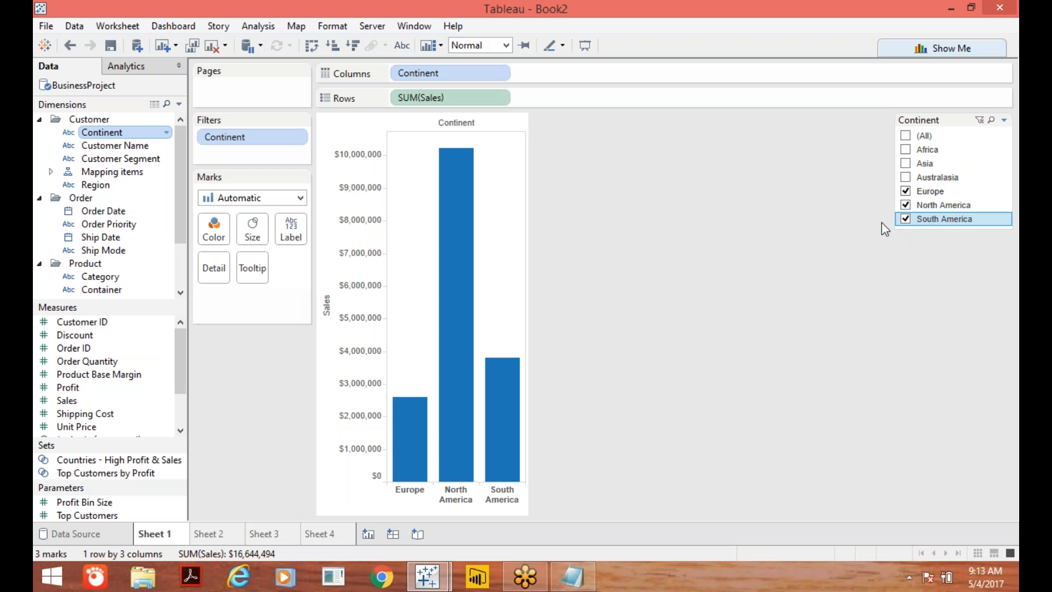
- Check whether the new Continent filter affects Sheets 2, 3 and 4, and return to Sheet 1
left_click(222, 537)
left_click(267, 537)
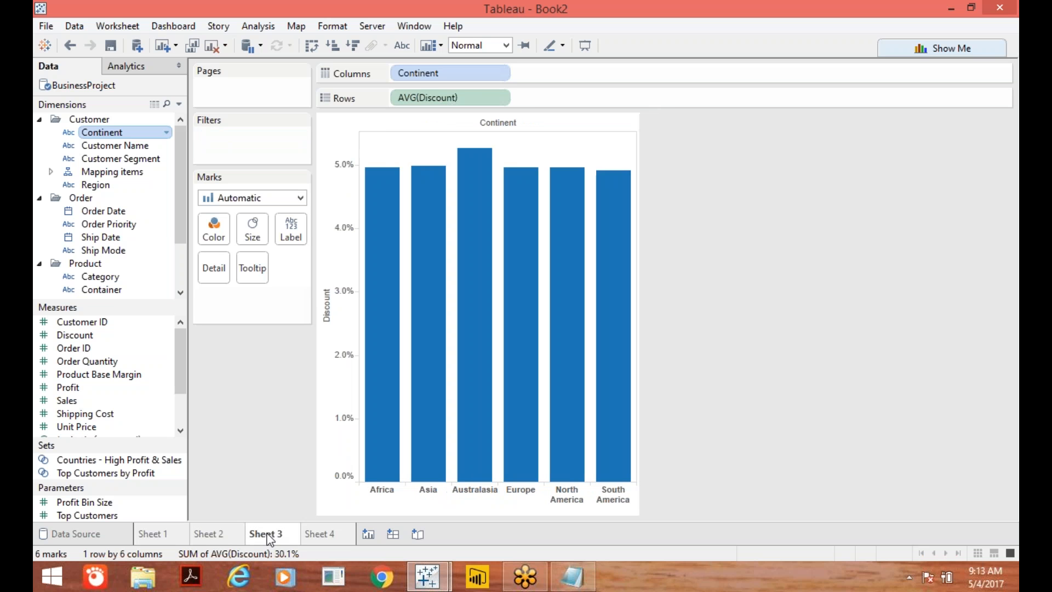
left_click(318, 536)
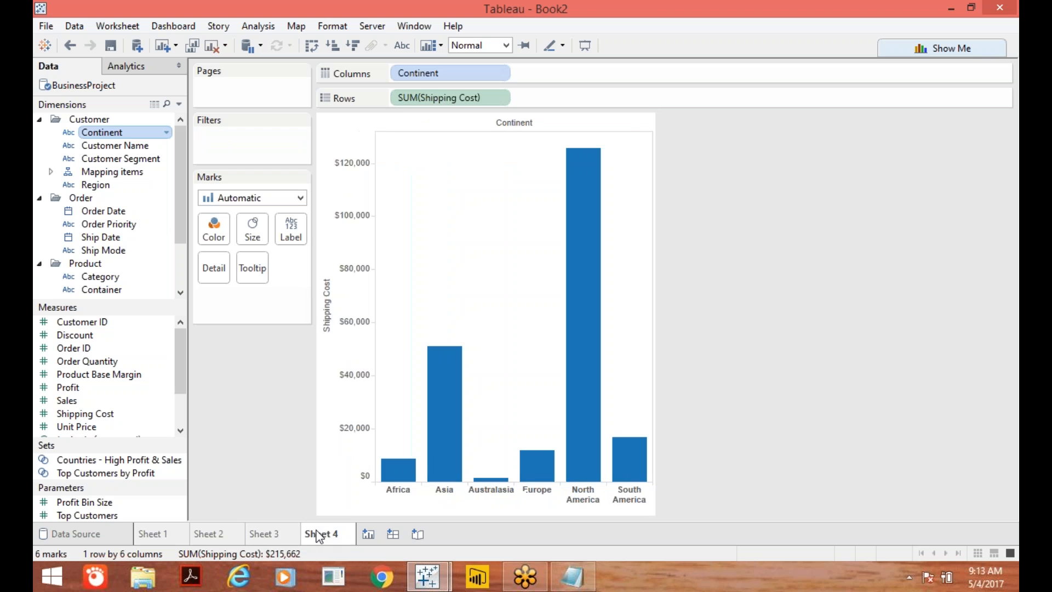
left_click(166, 535)
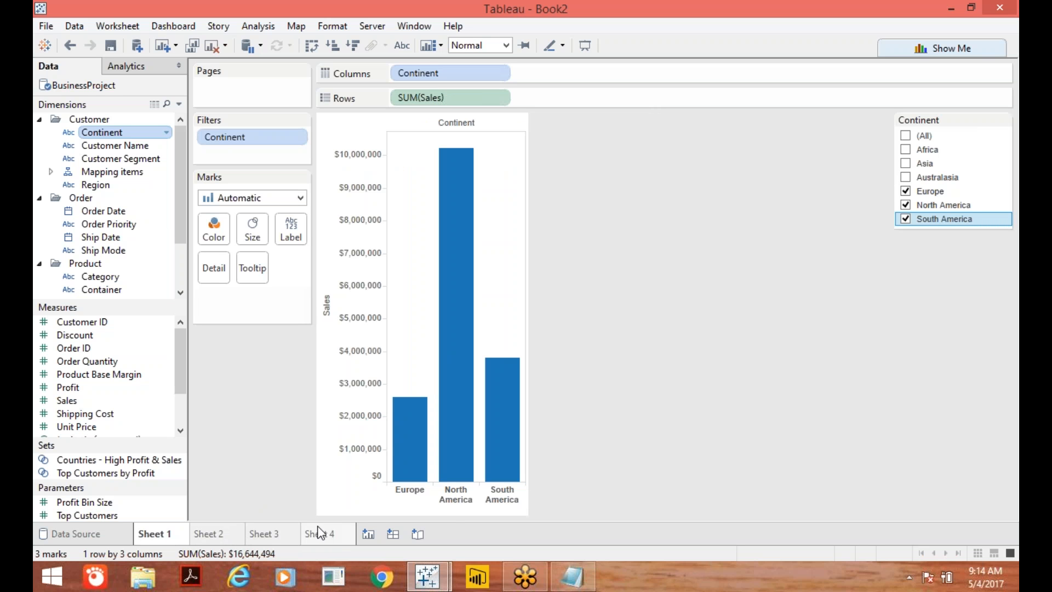
mouse_move(321, 535)
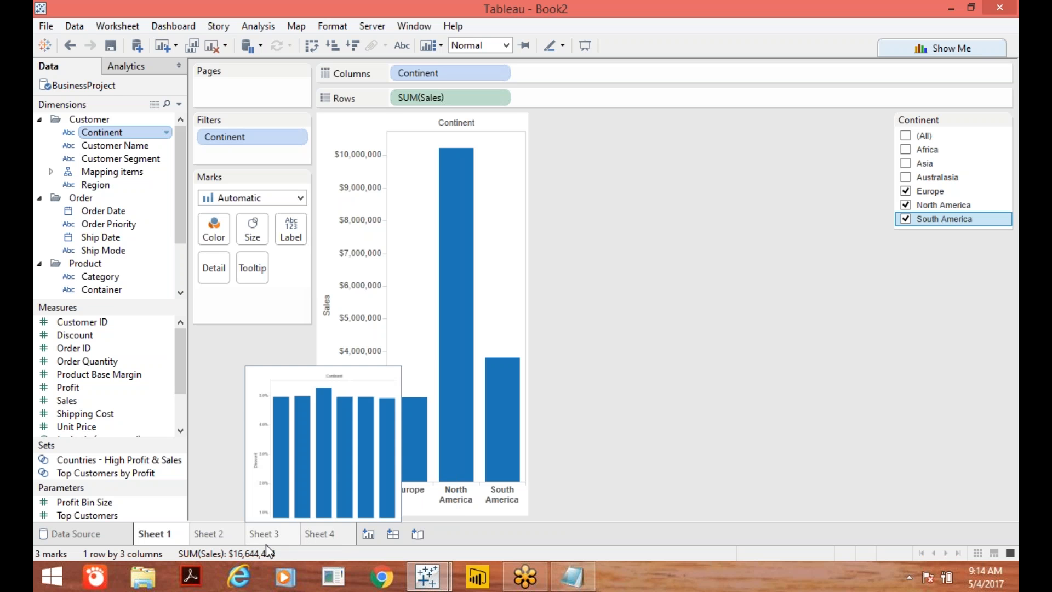
- Apply Sheet 1's Continent filter to the selected worksheets Sheet 2 and Sheet 4
left_click(296, 137)
mouse_move(284, 226)
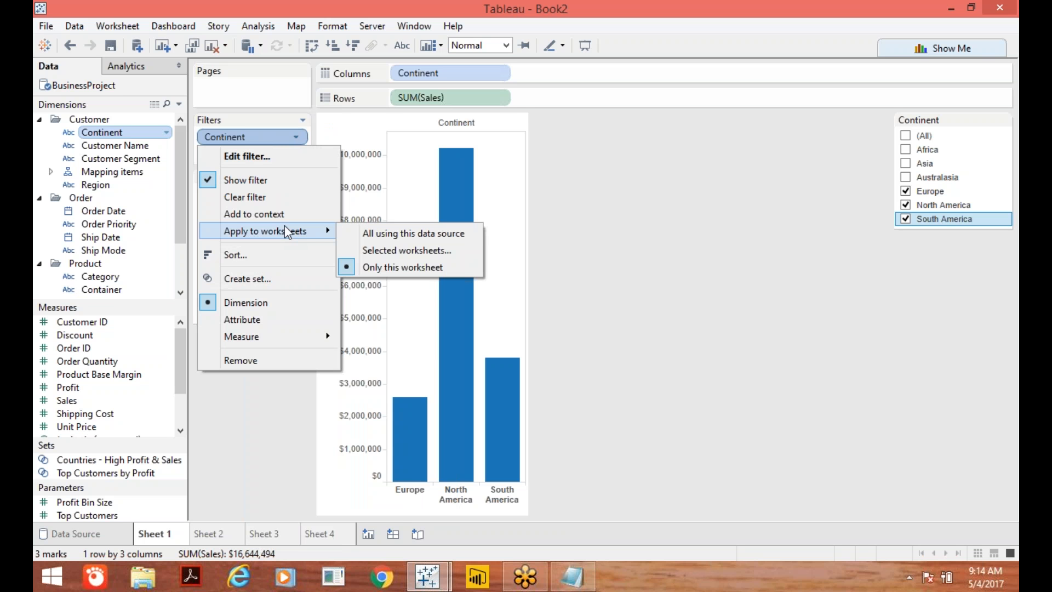
left_click(349, 249)
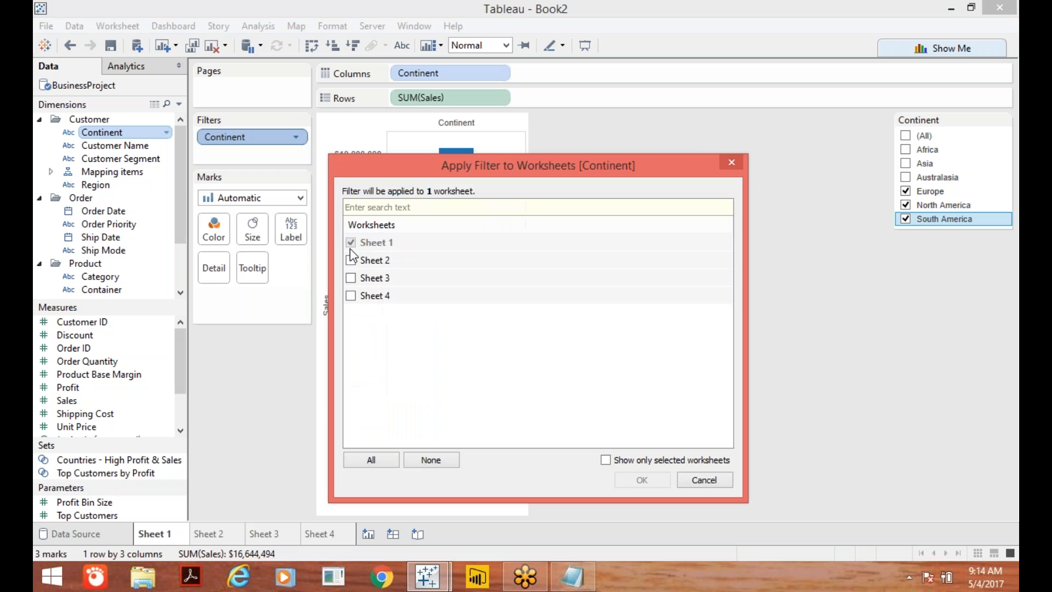
left_click(351, 262)
left_click(353, 300)
left_click(627, 482)
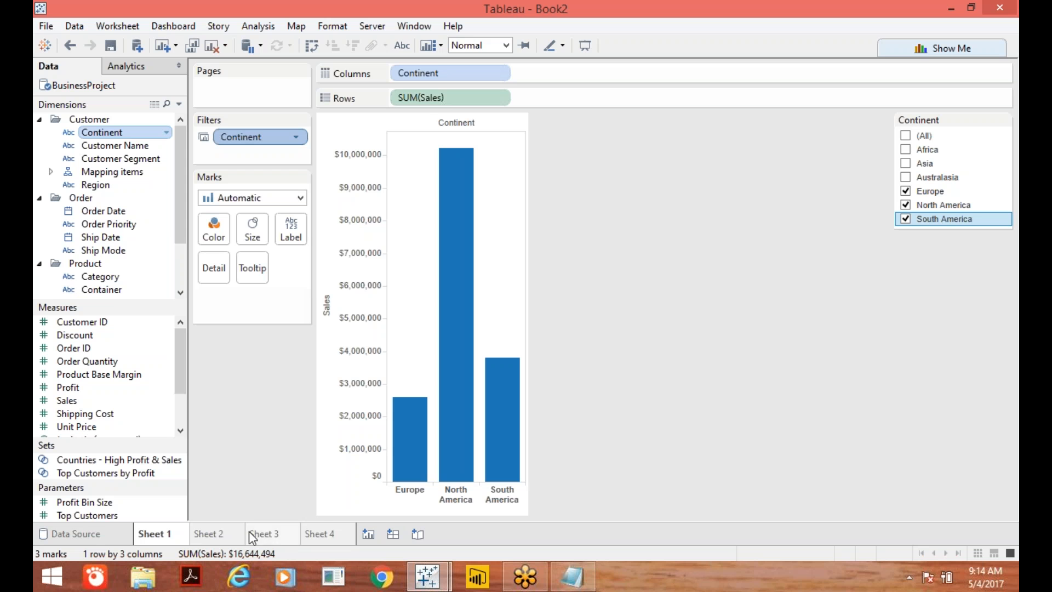
- Compare the Continent filtering on Sheet 2, Sheet 4 and Sheet 3
left_click(208, 534)
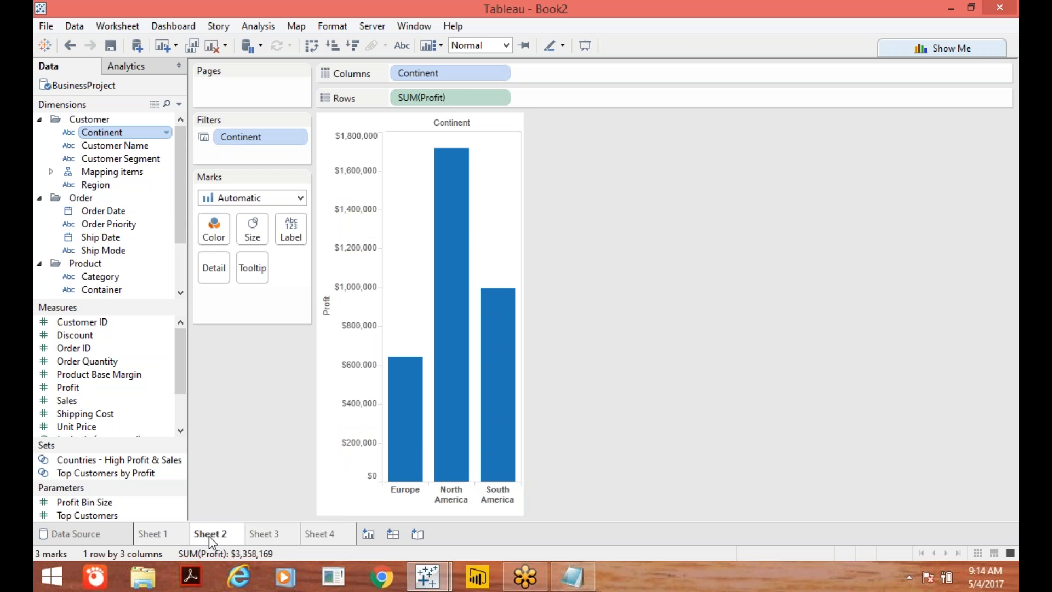
left_click(323, 539)
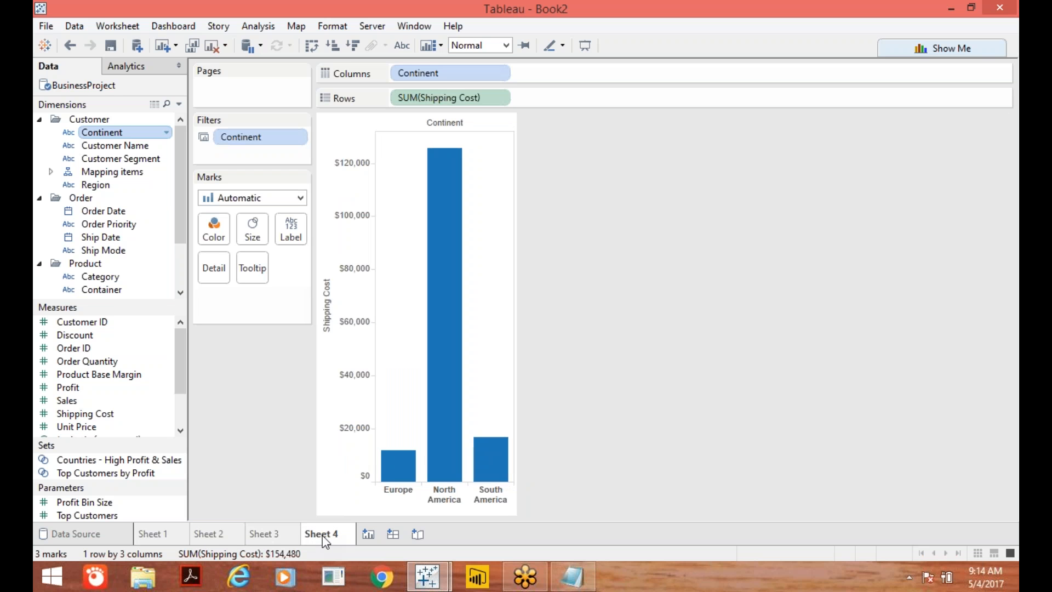
left_click(288, 536)
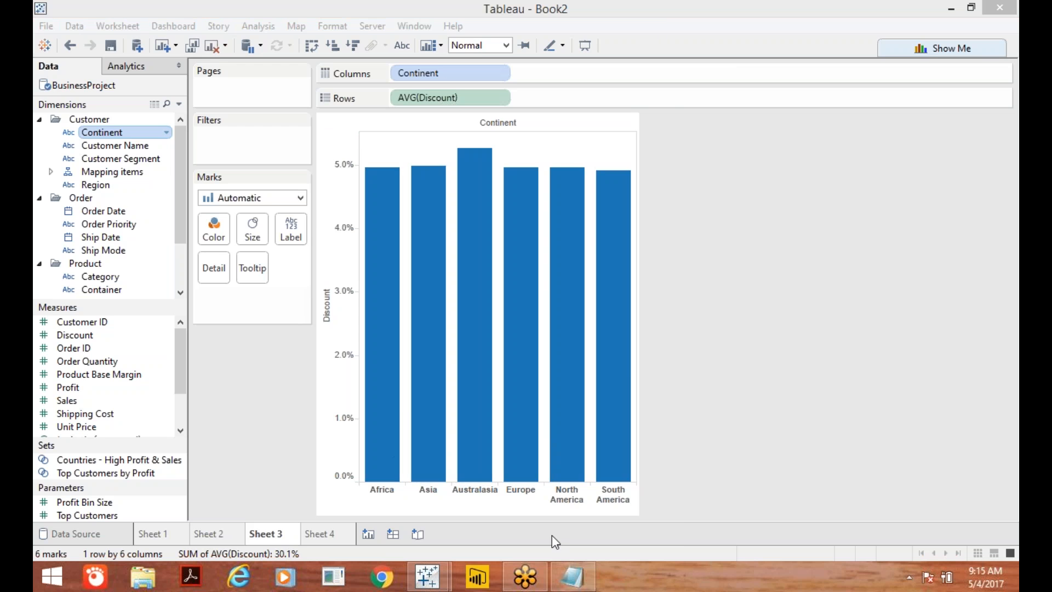
- Switch to the Notepad notes and add a divider line of equals signs below the Filter Sharing heading
left_click(584, 582)
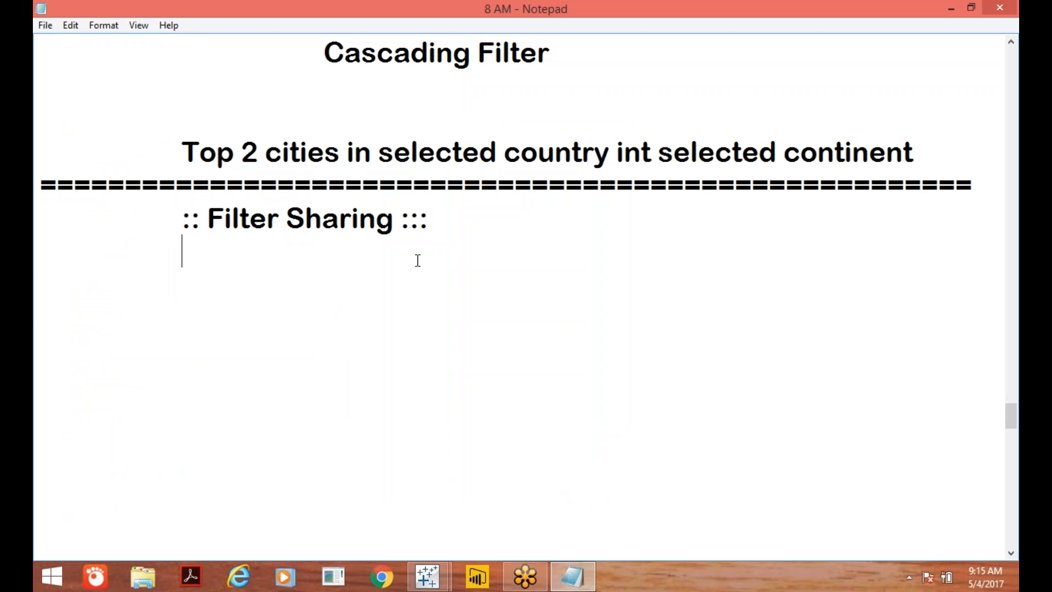
key("Home")
type("==========================================================")
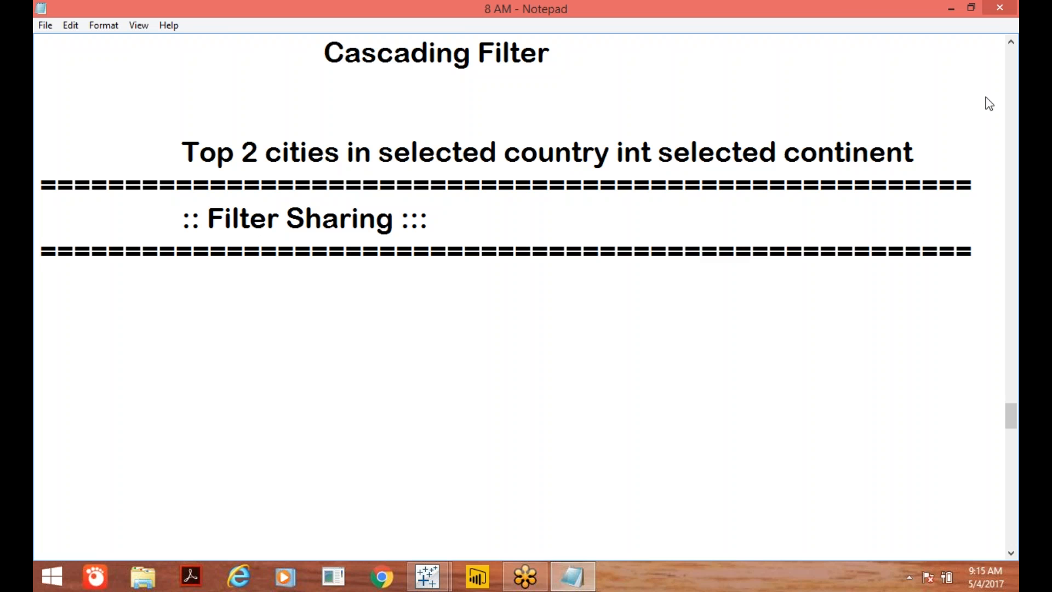
left_click(963, 75)
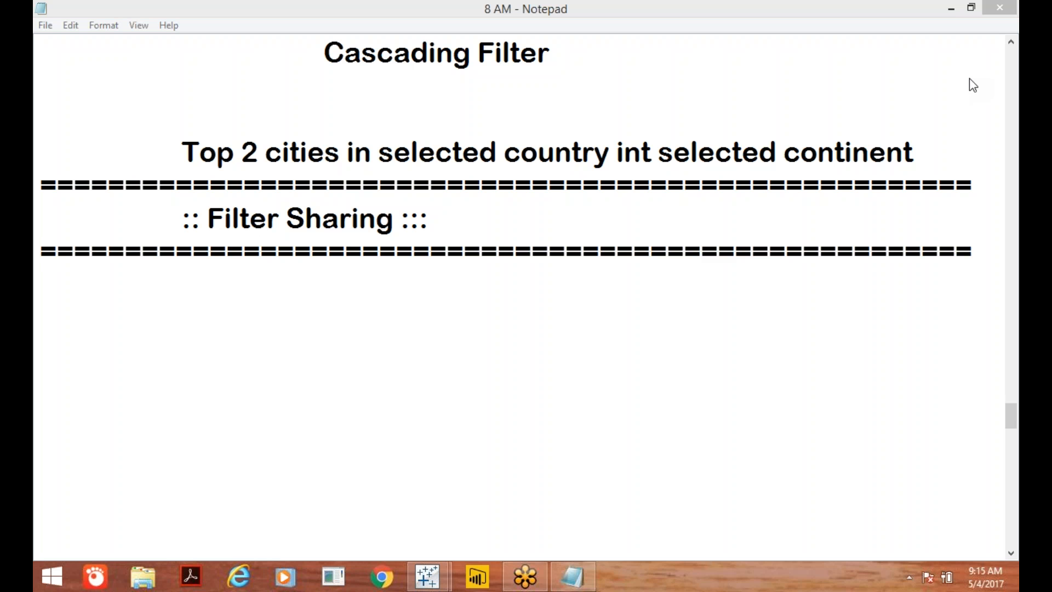
- Add the indented heading ":::: ACTIONS ::::" below the divider, and start an indented line under it
left_click(984, 242)
key("Return")
key("Return")
key("Tab")
type("::::")
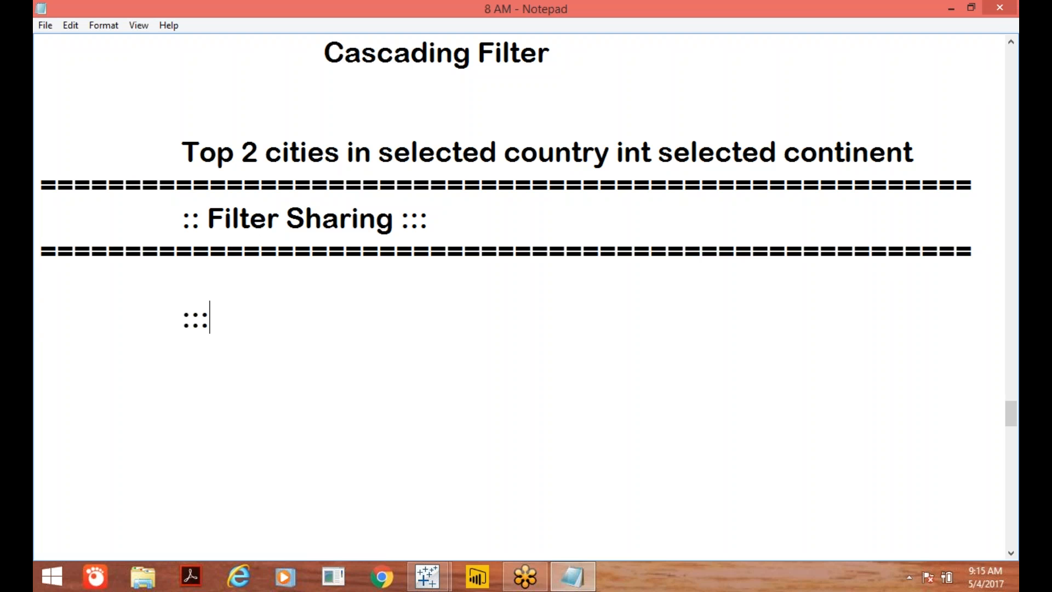
type(" ACT")
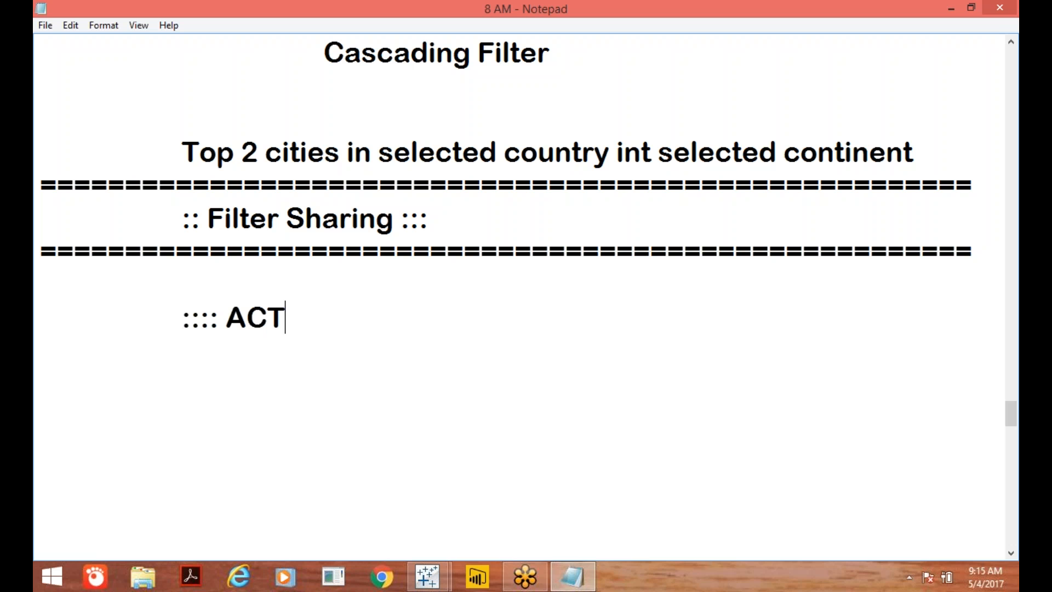
type("ION")
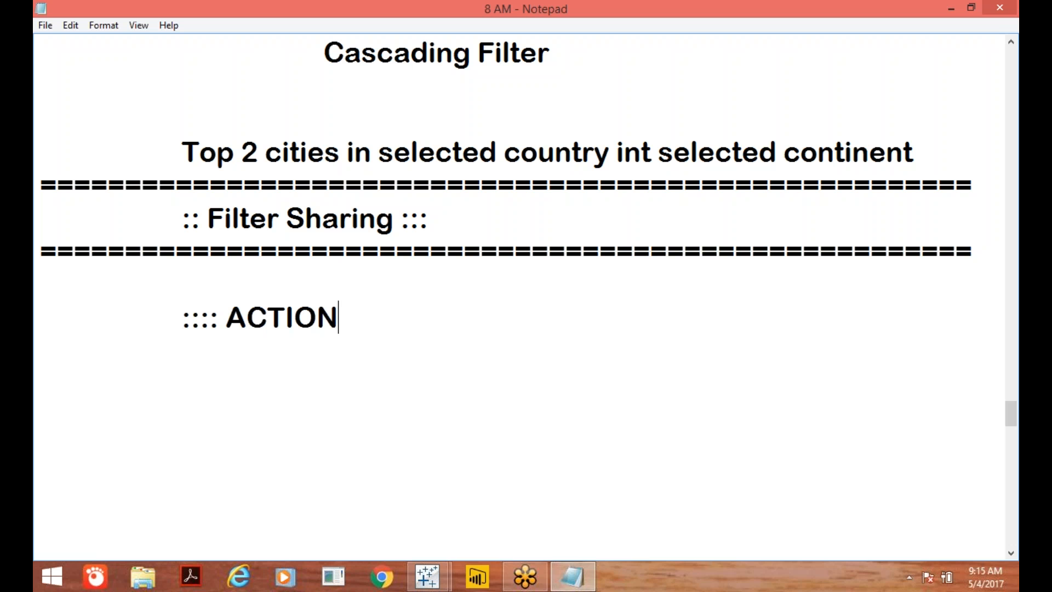
type("S :::::")
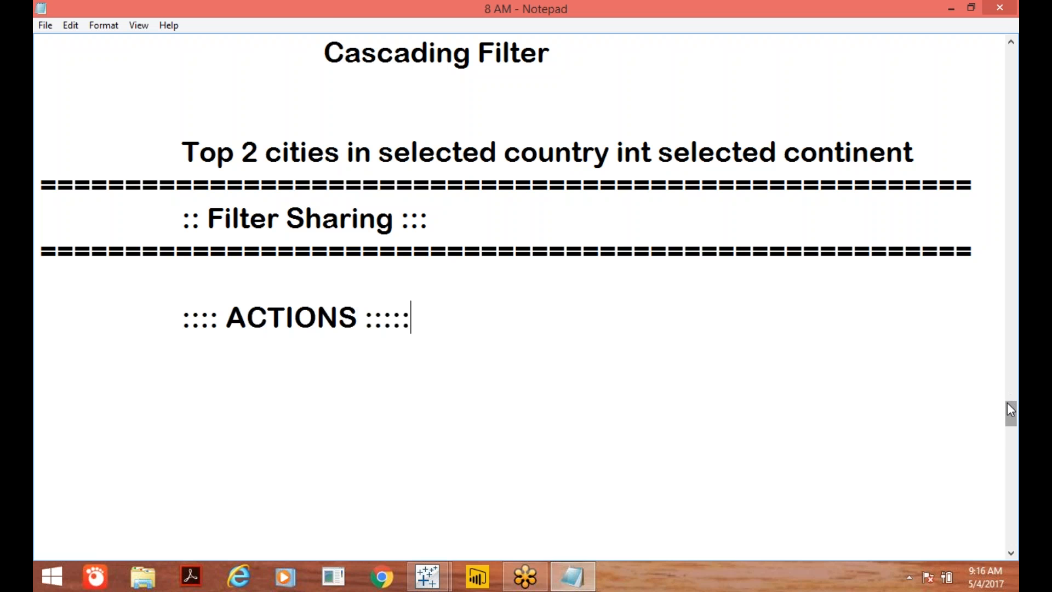
left_click_drag(1007, 404, 1009, 415)
key("BackSpace")
key("Return")
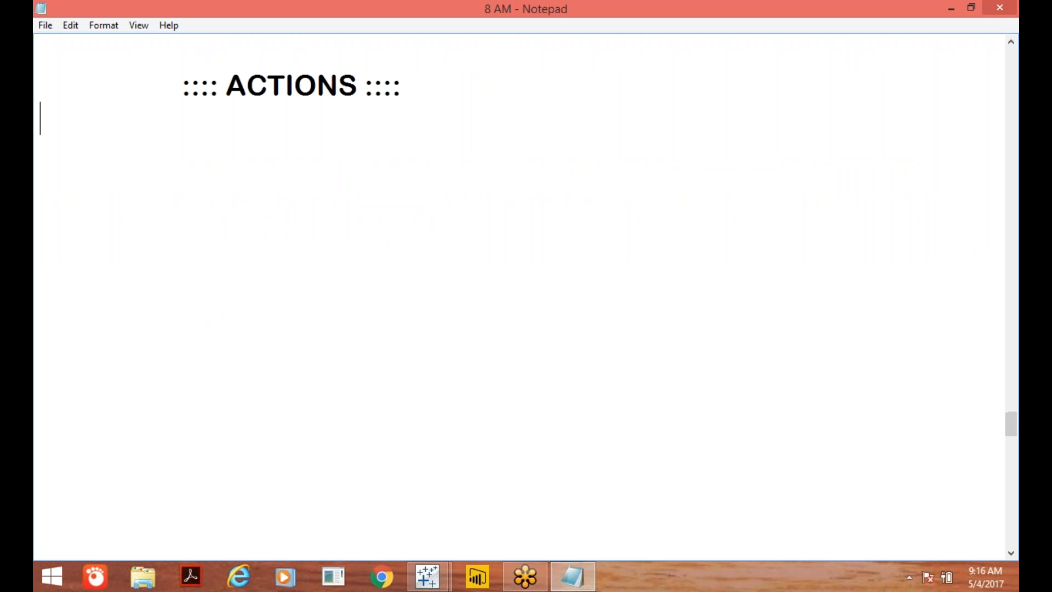
key("Tab")
- Switch to the Tableau Book1 workbook to view its Sheet 4, and return to the Notepad notes
mouse_move(431, 584)
left_click(406, 504)
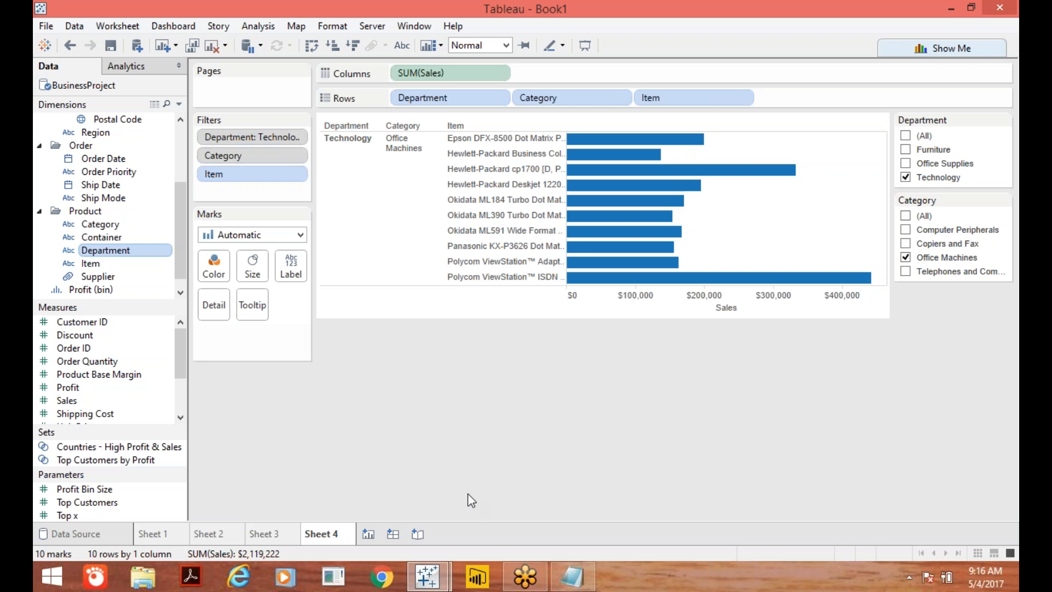
left_click(561, 587)
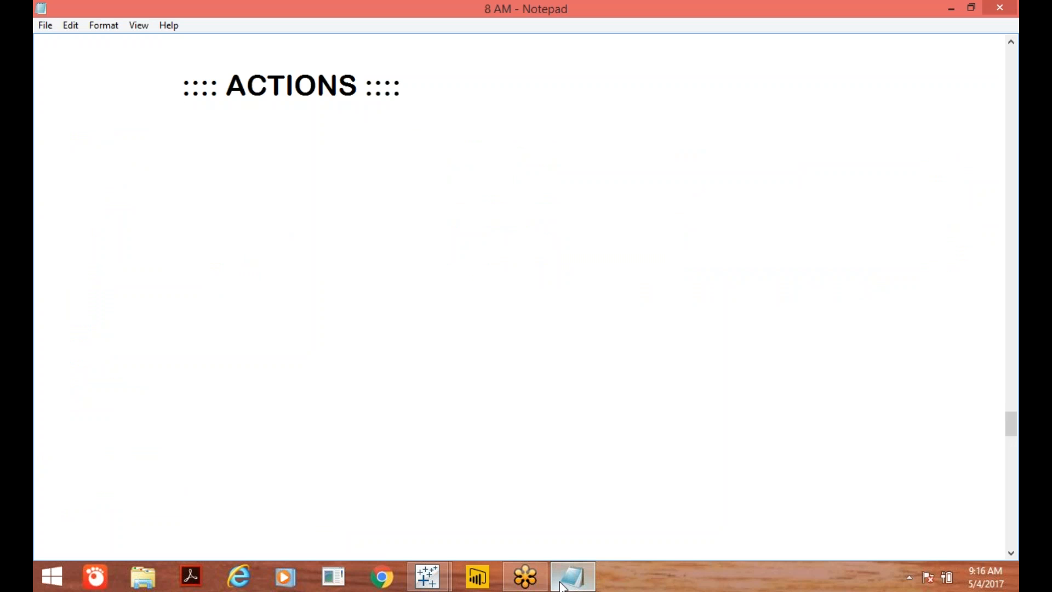
- List the action types under the ACTIONS heading: "1. Filter", "2. Highlight" and "3. Url"
type("1. Filter")
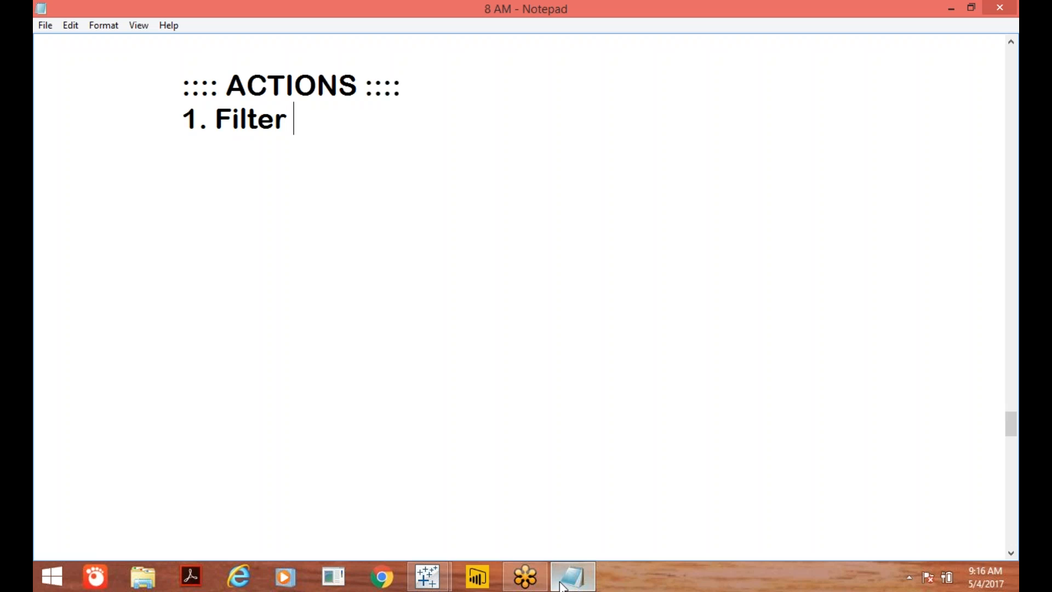
key("Return")
key("Tab")
type("2. Highlight")
key("Return")
key("Tab")
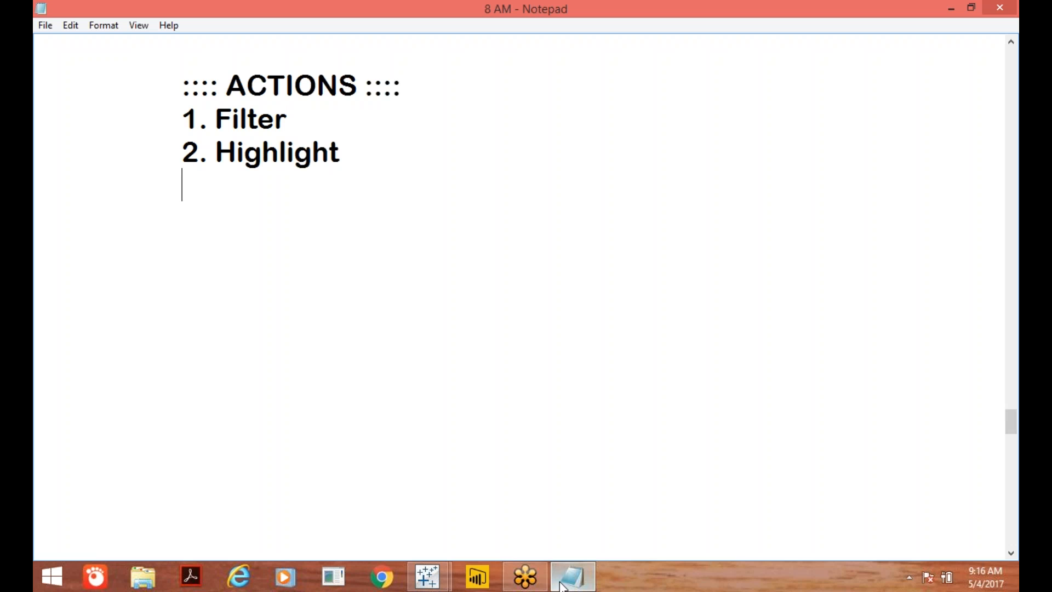
type("3. U")
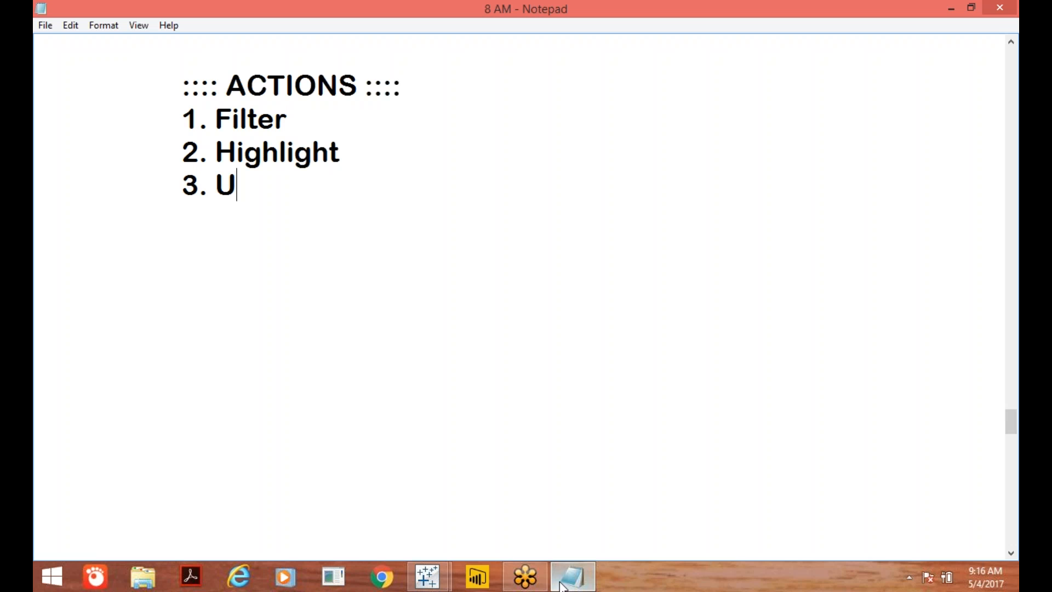
type("rl")
key("Return")
key("Tab")
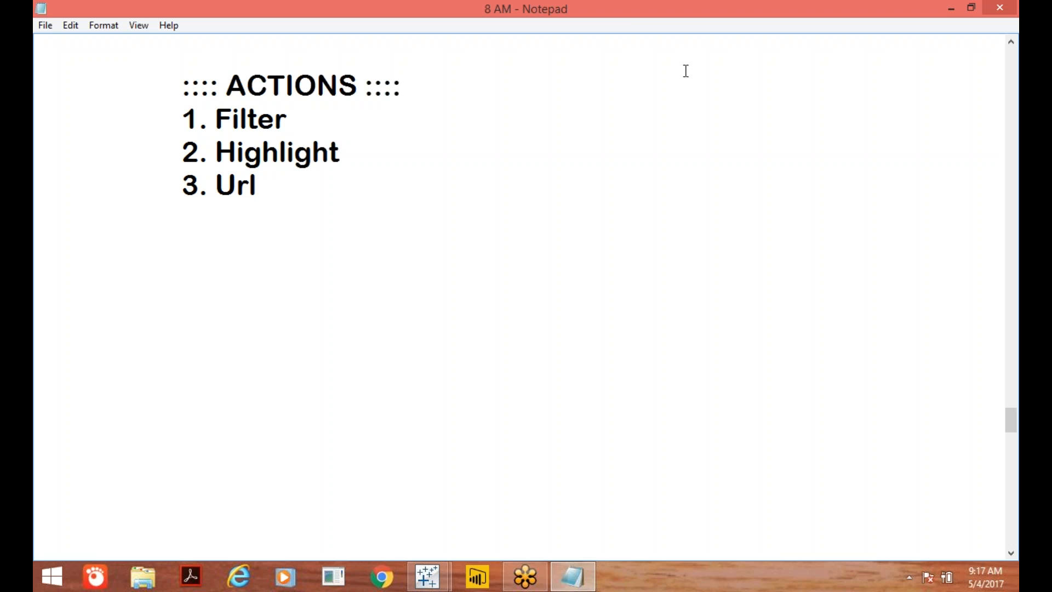
key("alt+Tab")
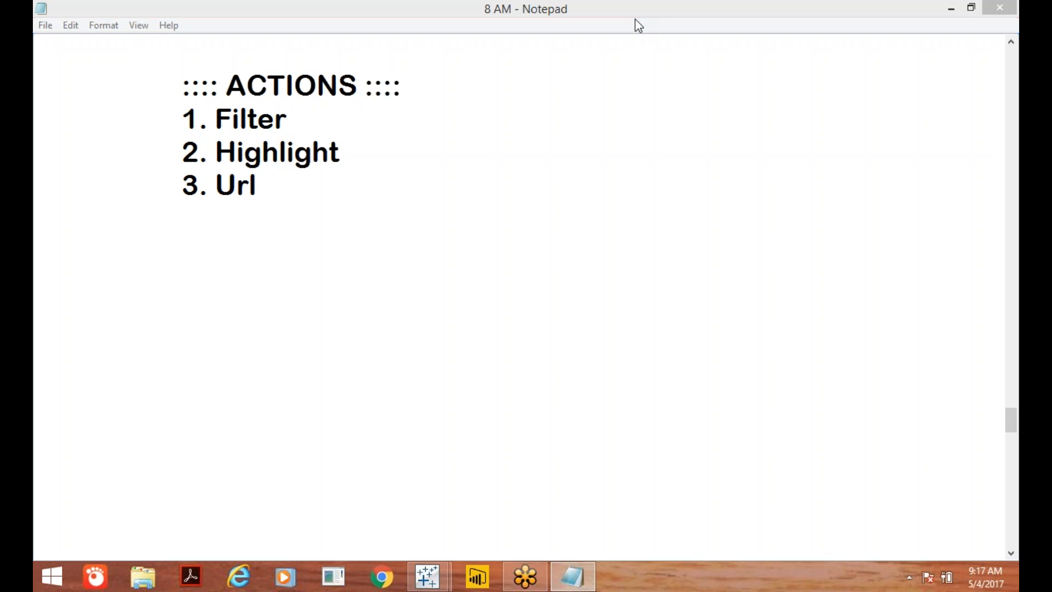
left_click(639, 25)
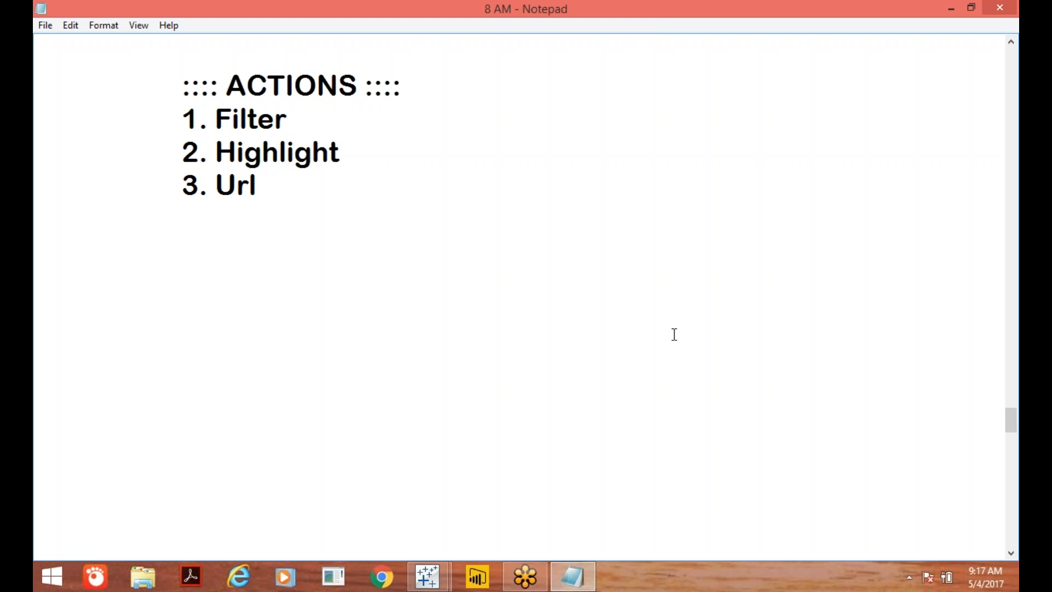